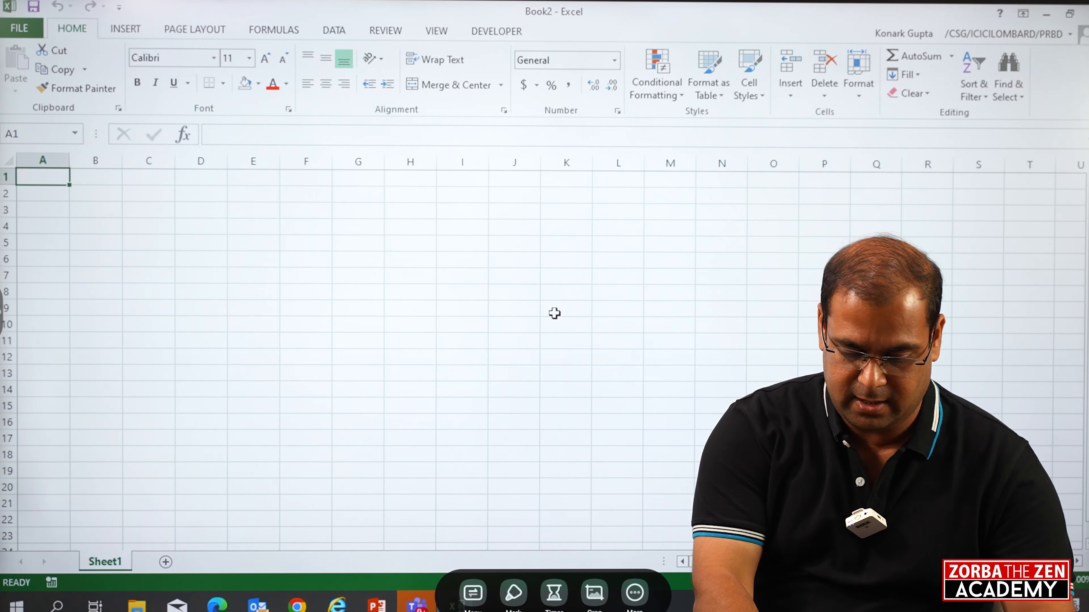
- Select the entire columns A, B and C one after another on Sheet1
key(ctrl+space)
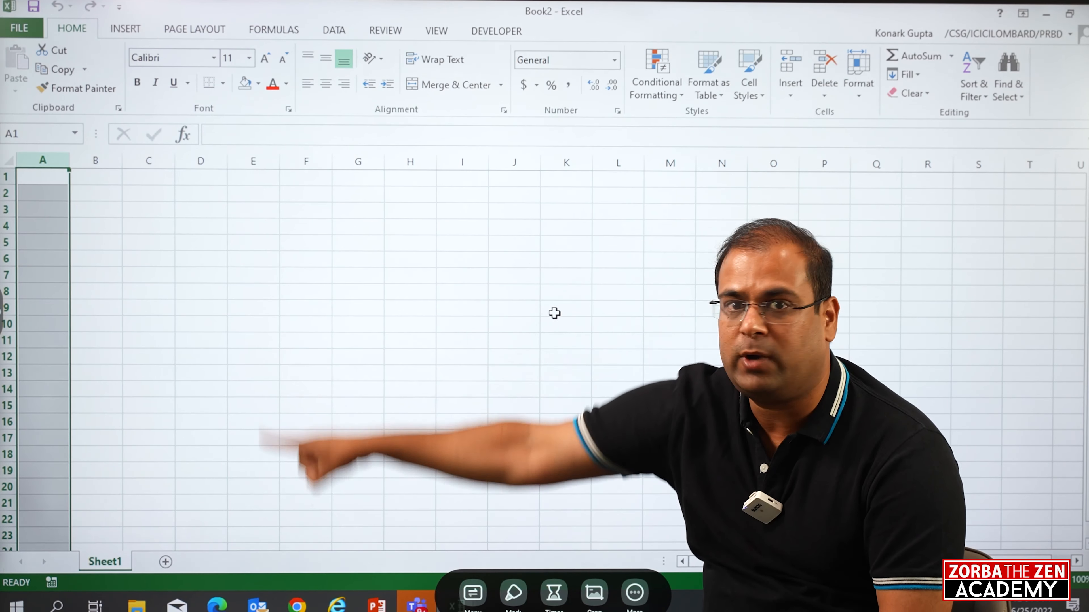
key(Right)
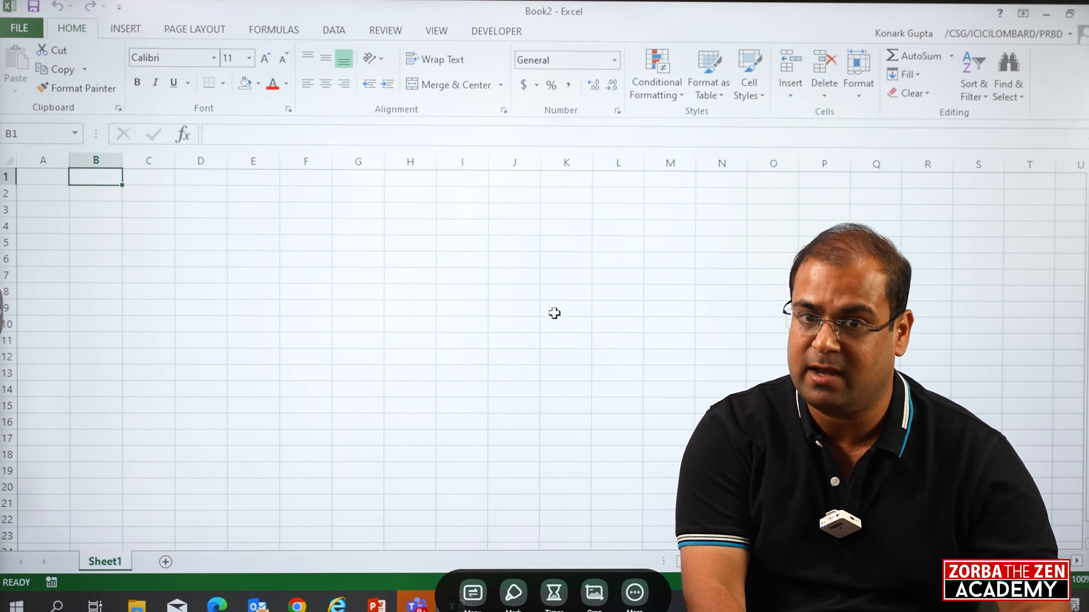
key(ctrl+space)
key(Right)
key(ctrl+space)
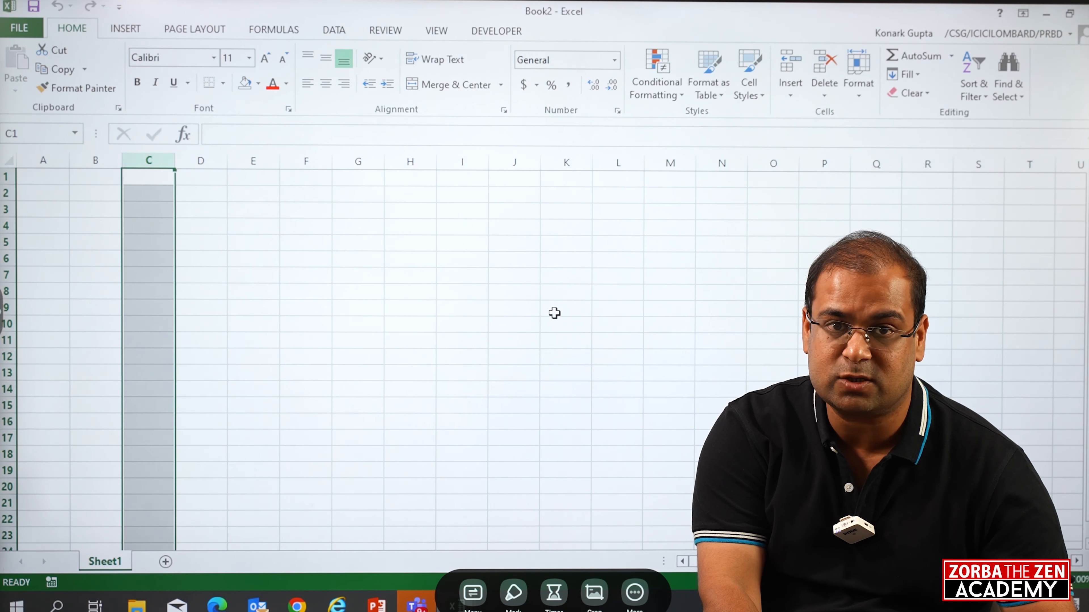
key(Right)
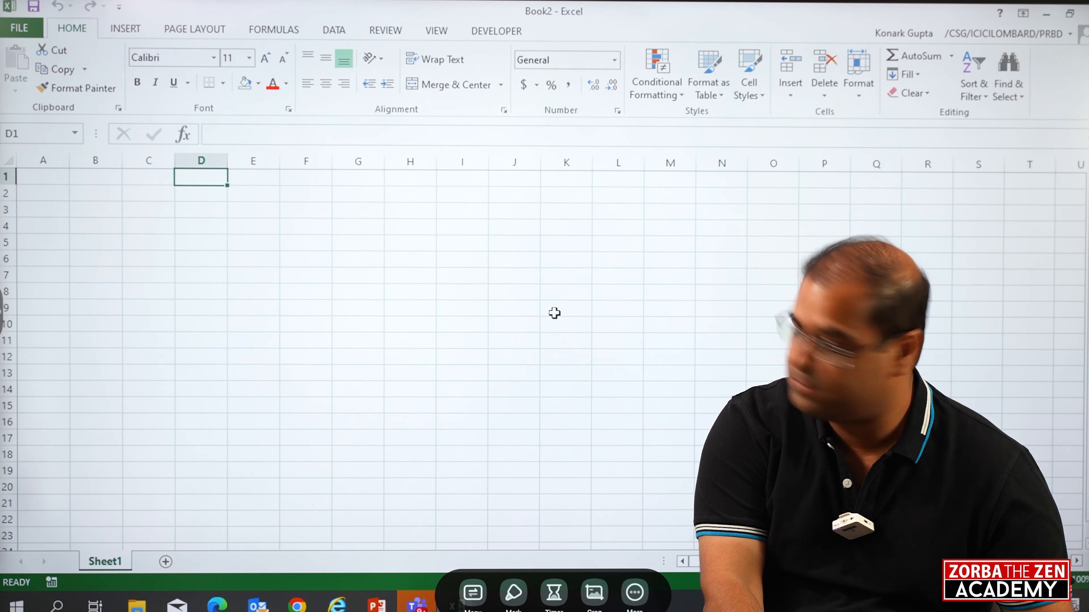
- Go to the sheet's last column and last row, and select the entire row 1048574
key(ctrl+Right)
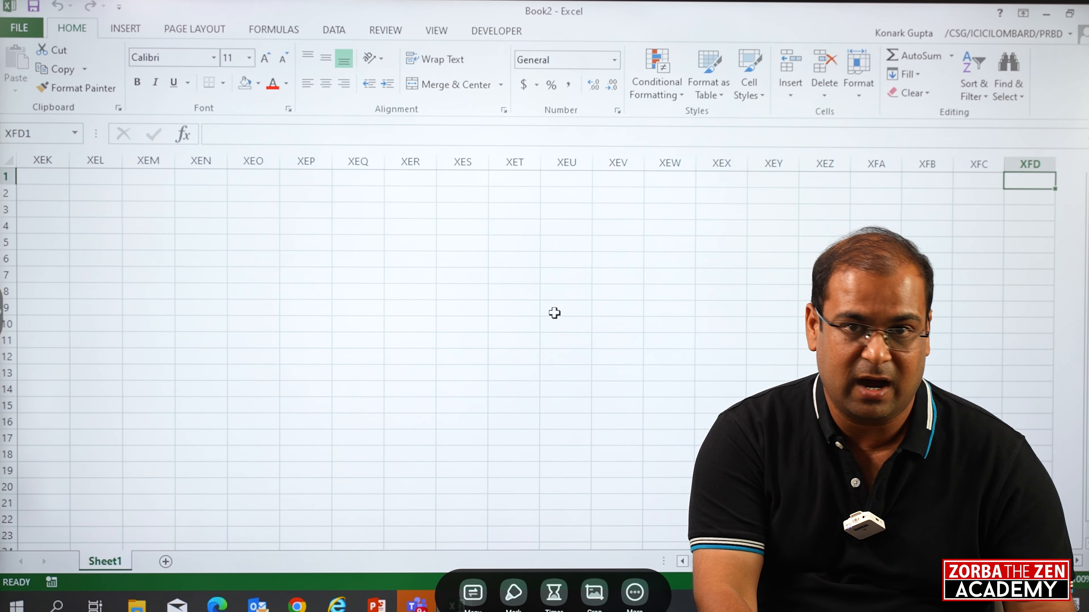
key(ctrl+Left)
key(ctrl+Down)
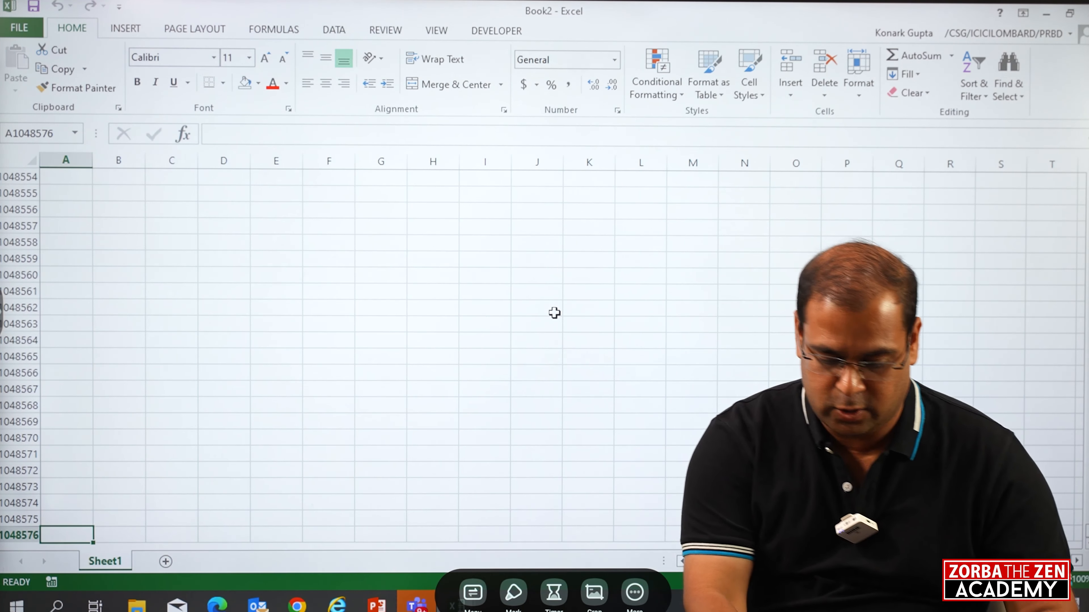
key(Up)
key(Up)
key(shift+space)
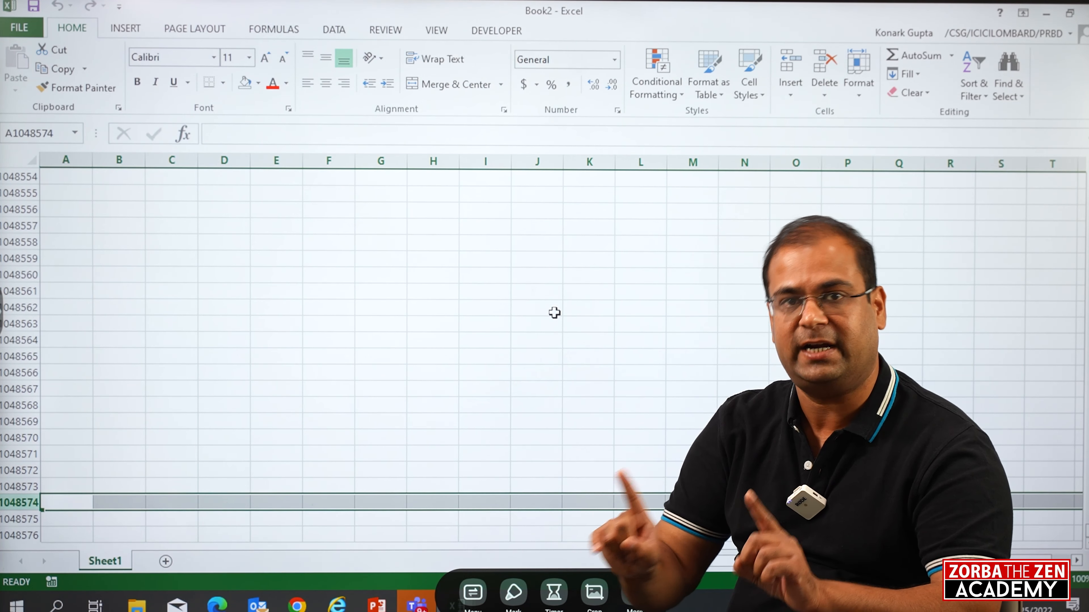
key(Up)
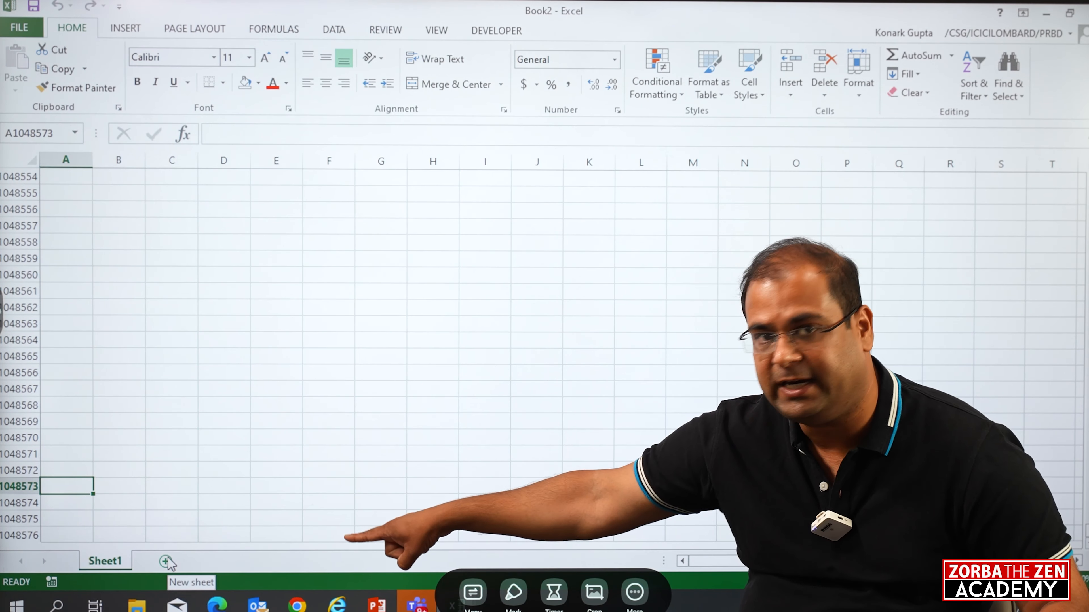
- Add two new worksheets and rename Sheet3 with a person's first name
click(166, 562)
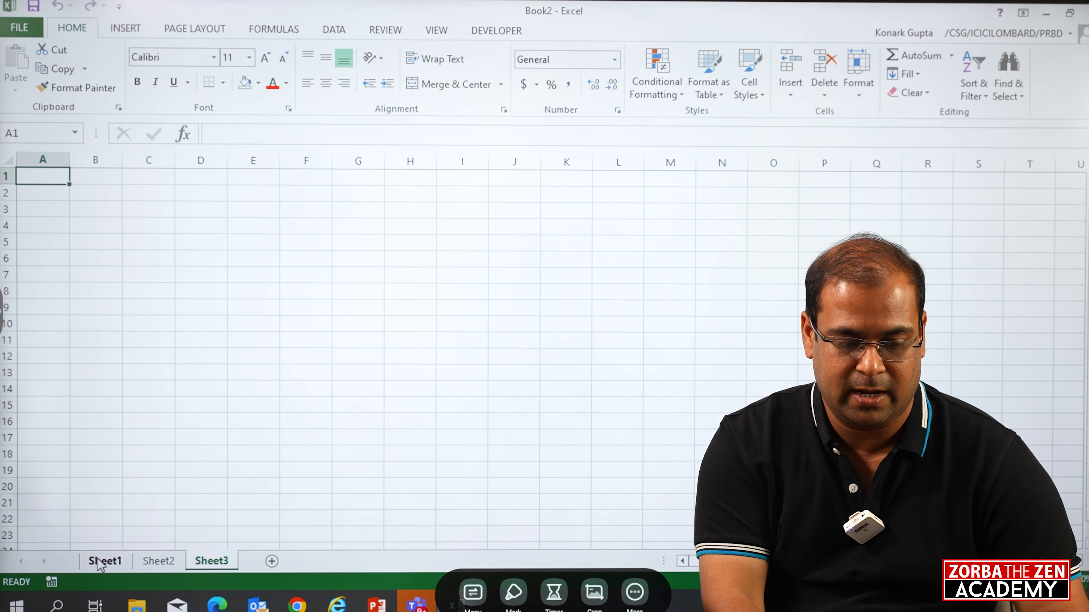
click(165, 506)
key(alt+h)
key(o)
key(r)
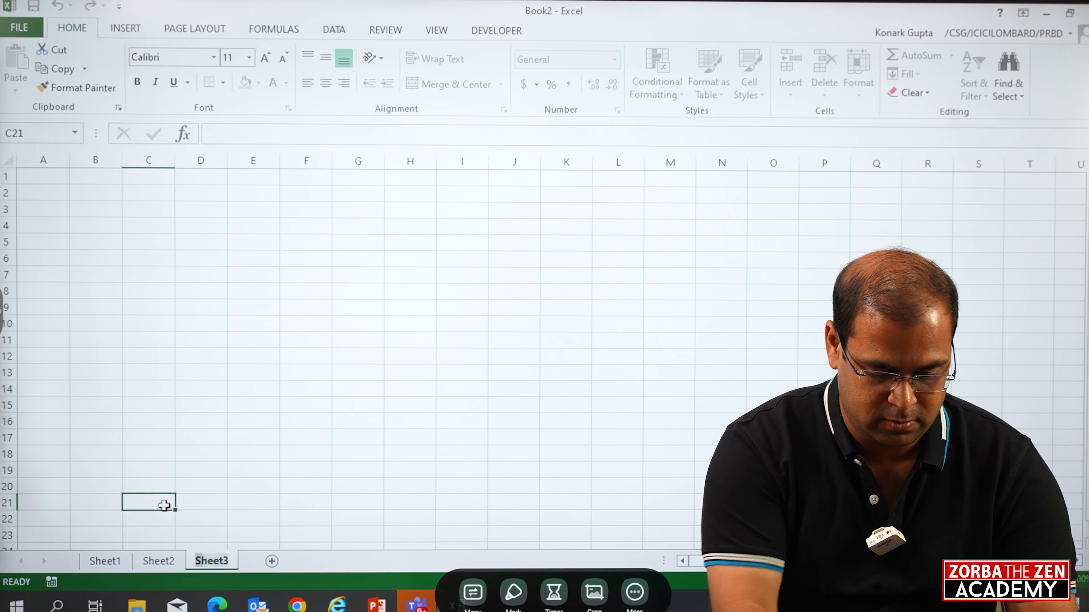
text(Raj)
key(Return)
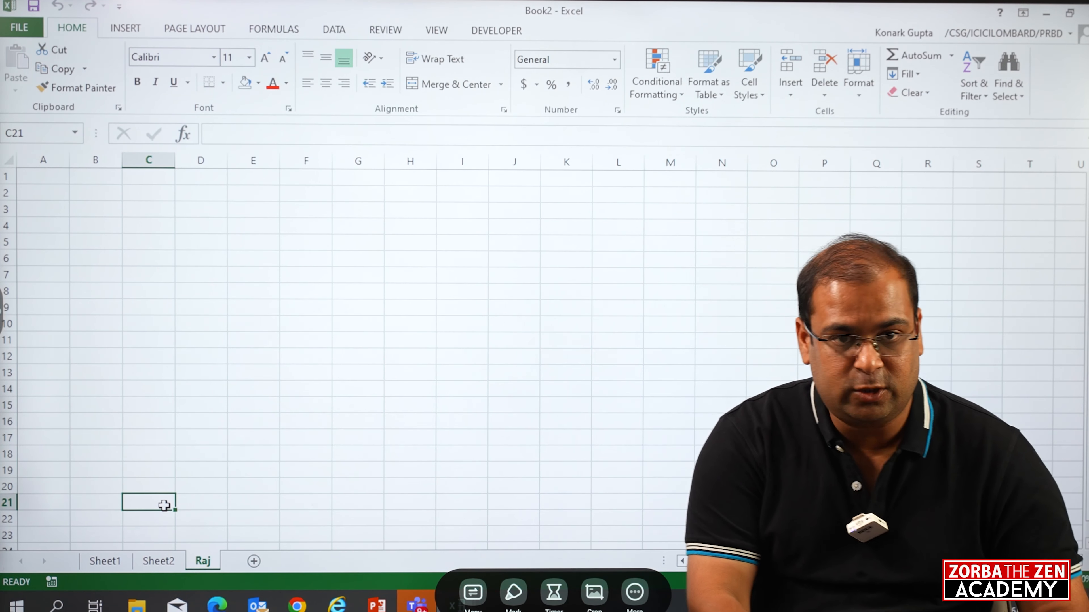
- Rename Sheet2 with a different person's first name
click(149, 558)
double_click(149, 557)
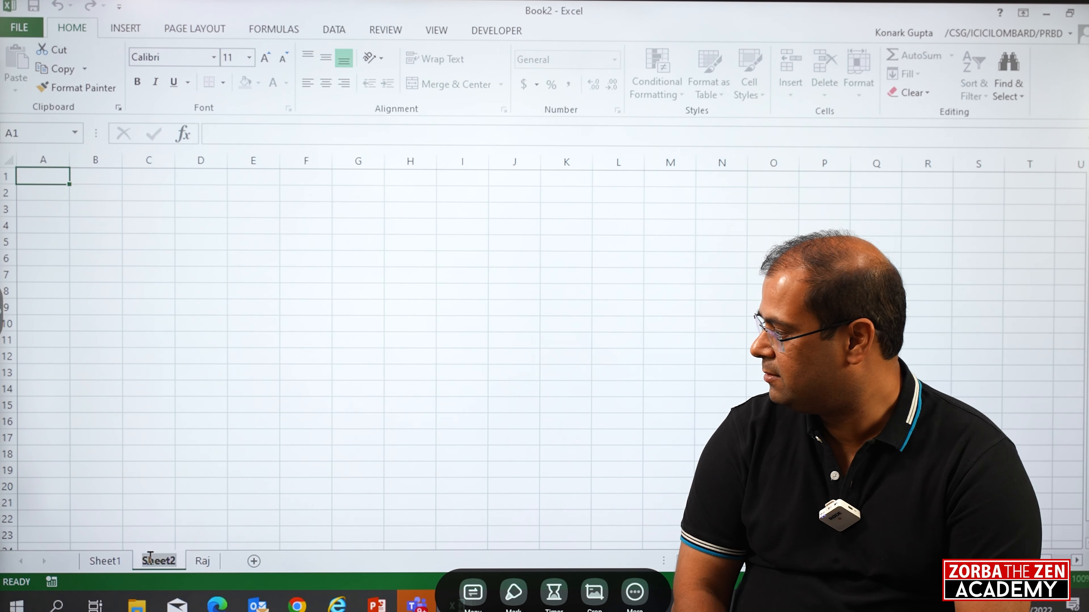
text(Rah)
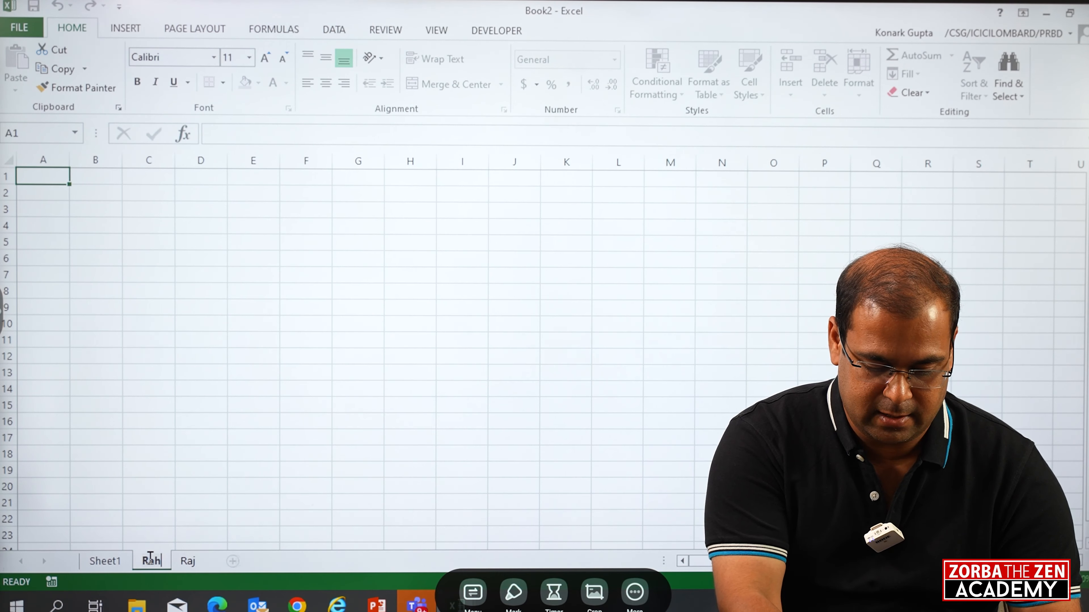
text(ul)
key(Return)
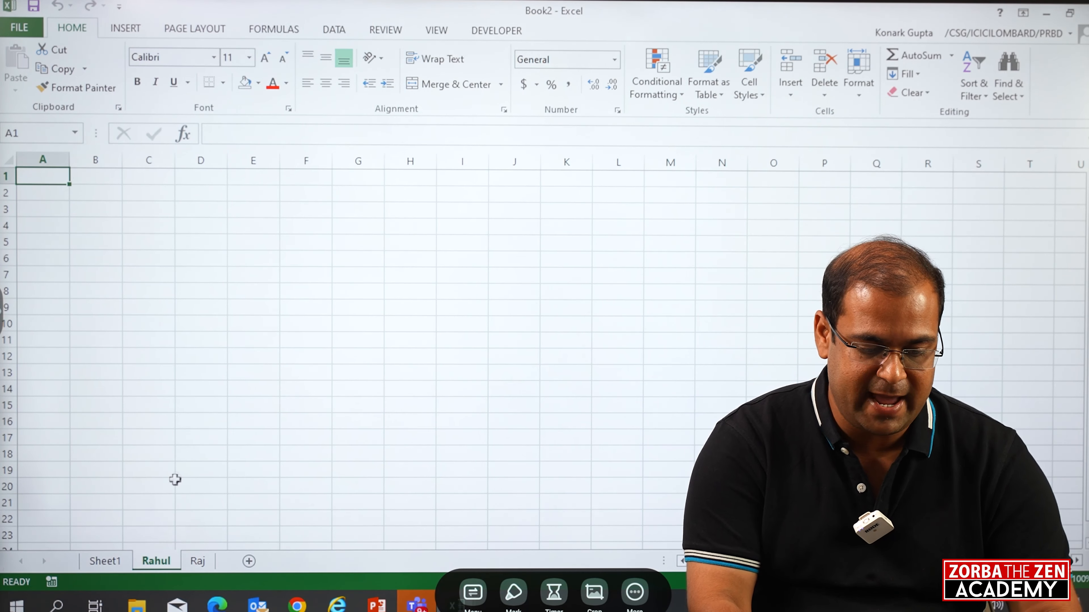
- Rename Sheet1 with the third sheet's name followed by the number 1
click(110, 562)
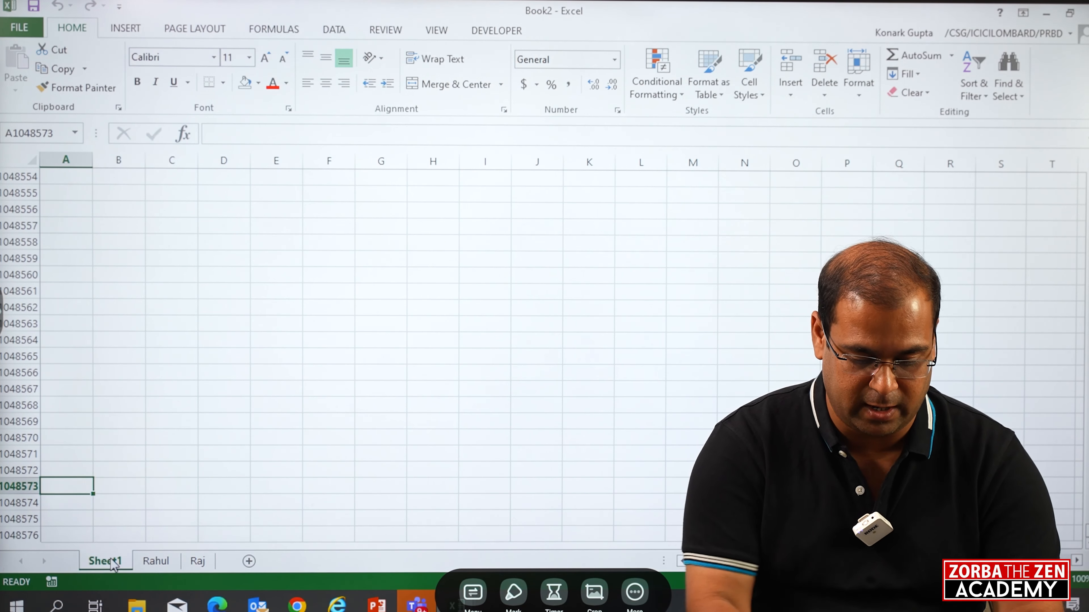
key(alt+o)
key(h)
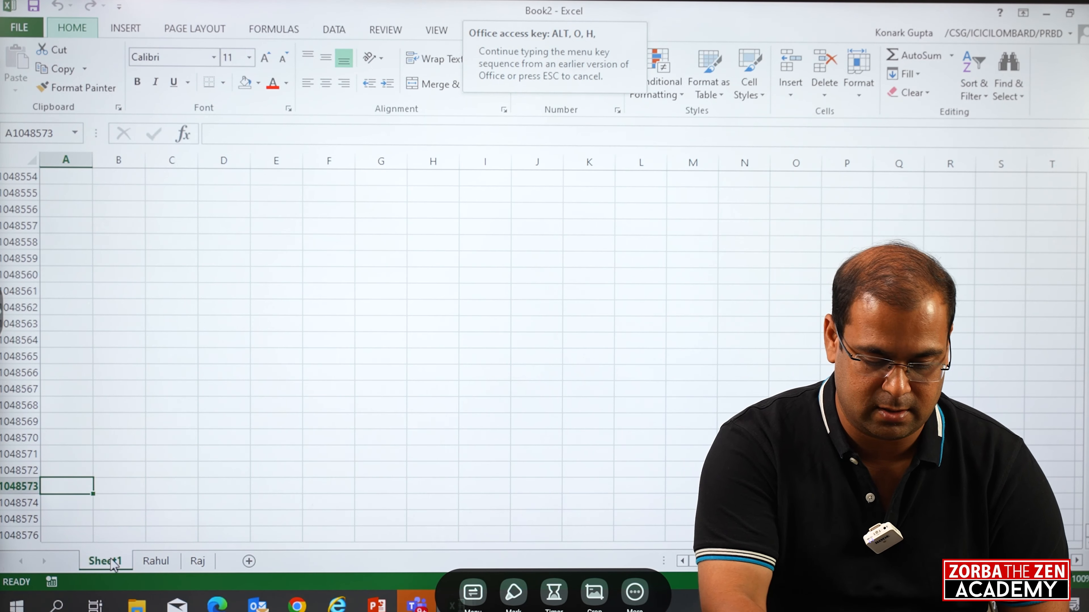
key(r)
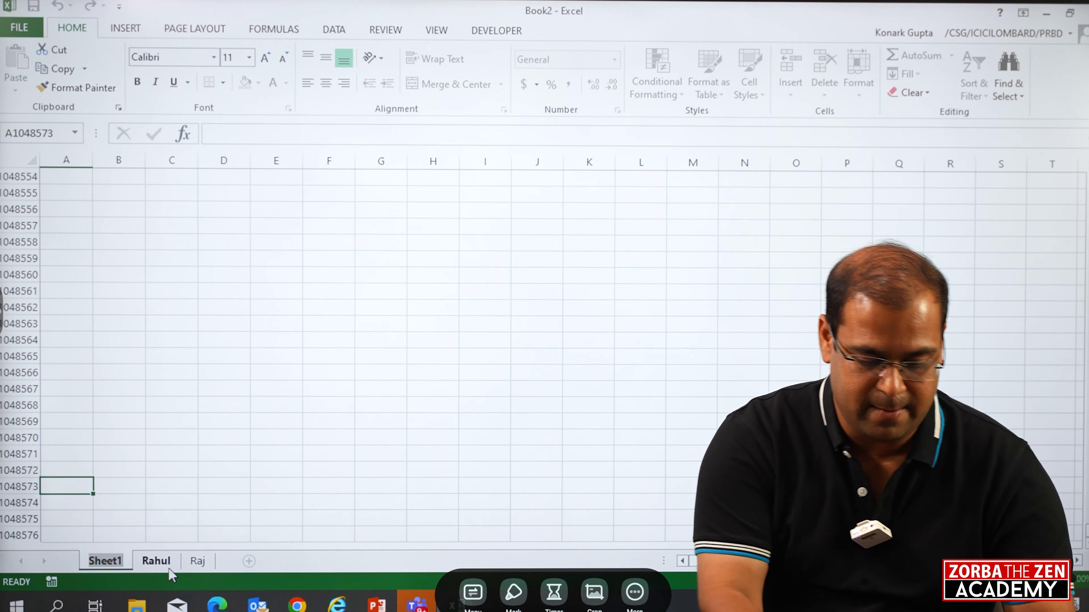
text(Raj2)
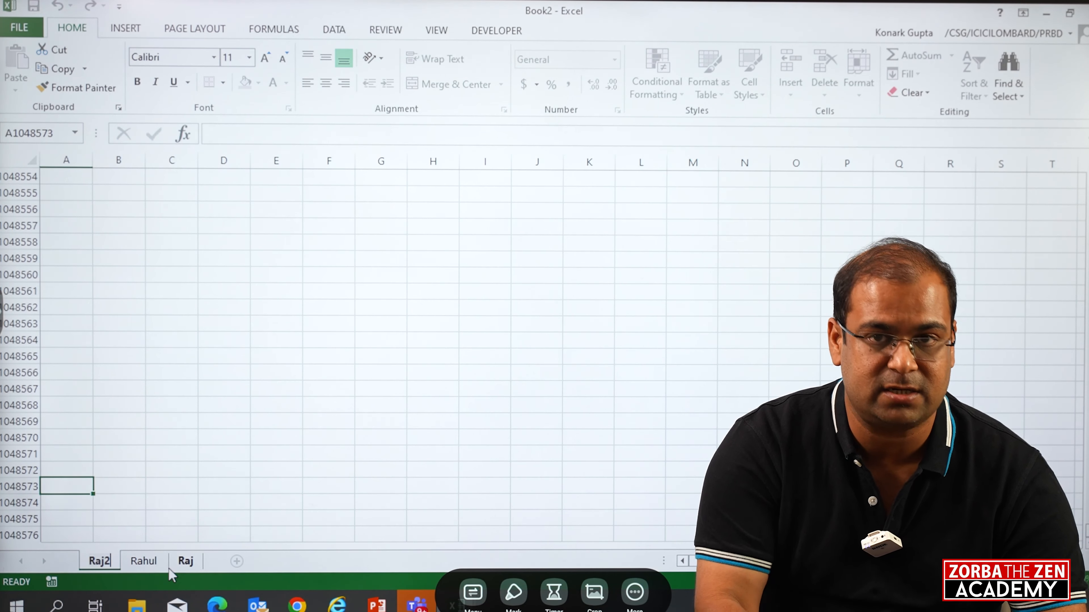
key(BackSpace)
text(1)
key(Return)
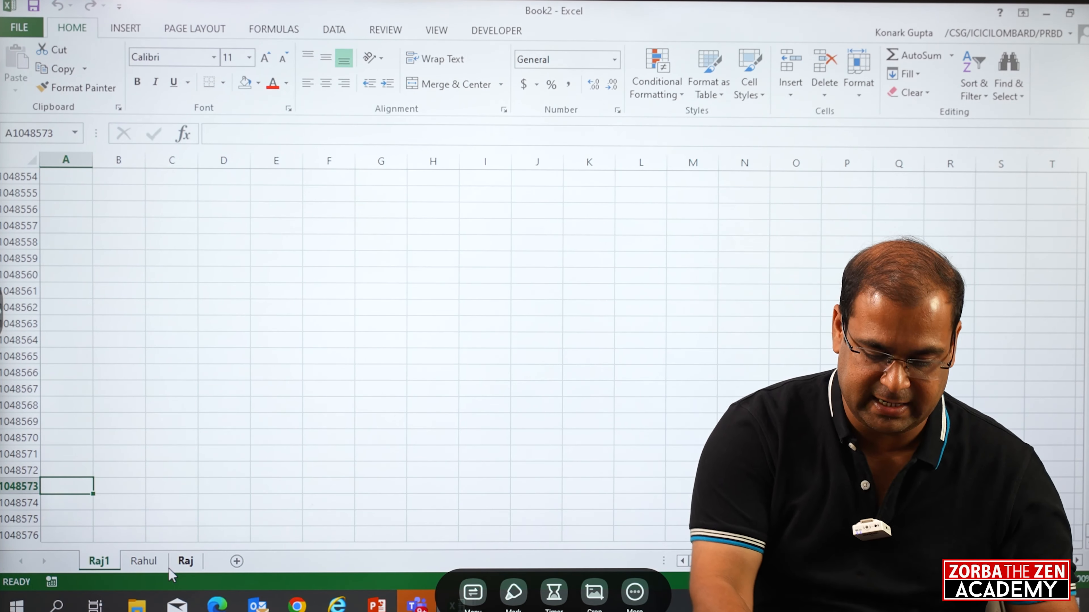
- Enter the headings S. no, Name, Roll number, Marks and Class in cells A1 to E1 of the first sheet
key(ctrl+Up)
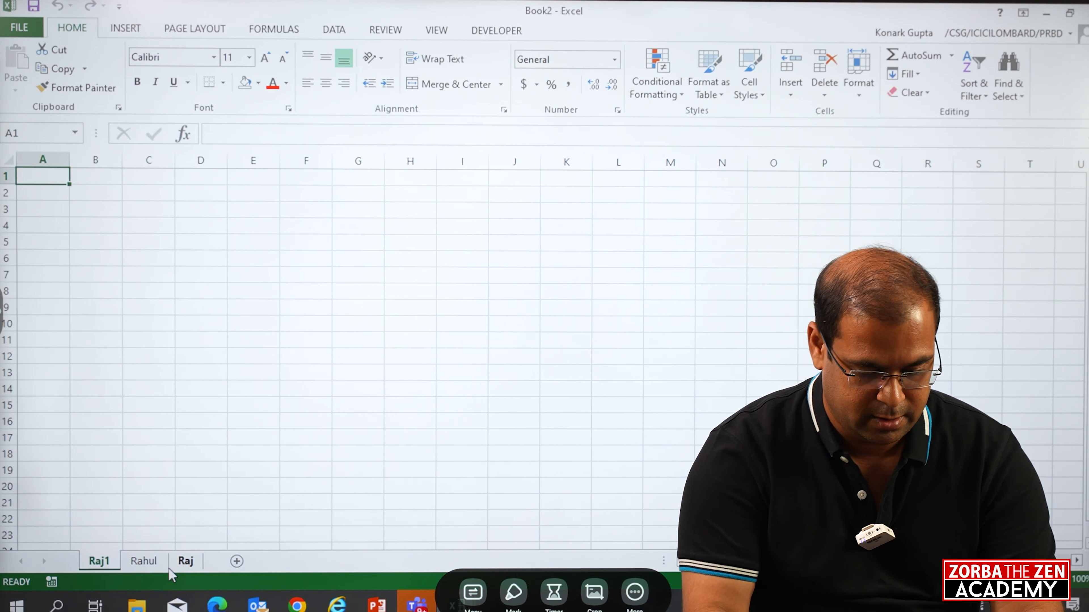
text(S. no)
key(Tab)
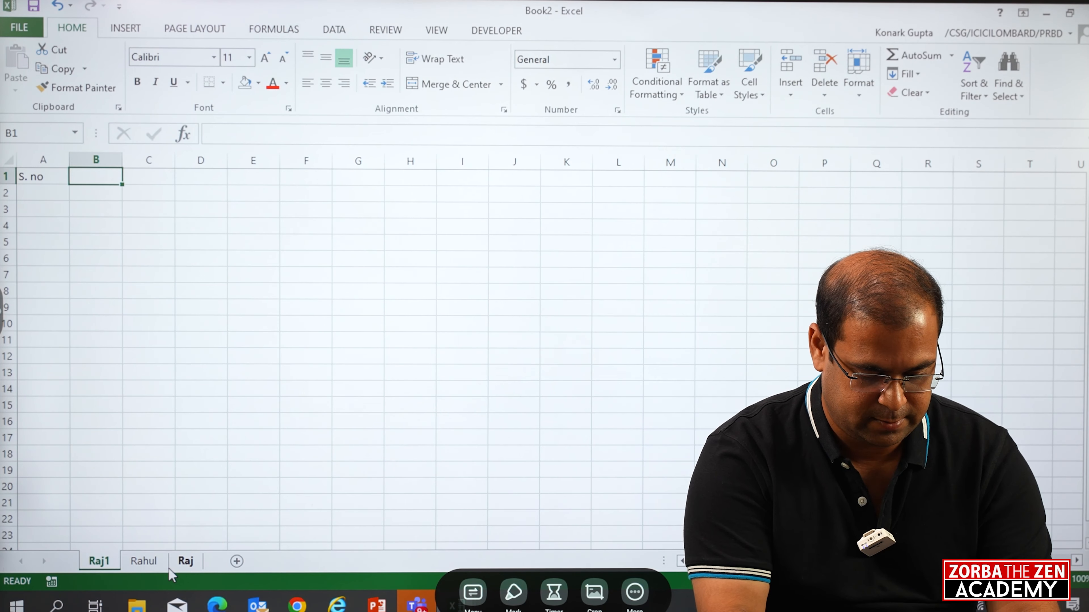
text(Name)
key(Tab)
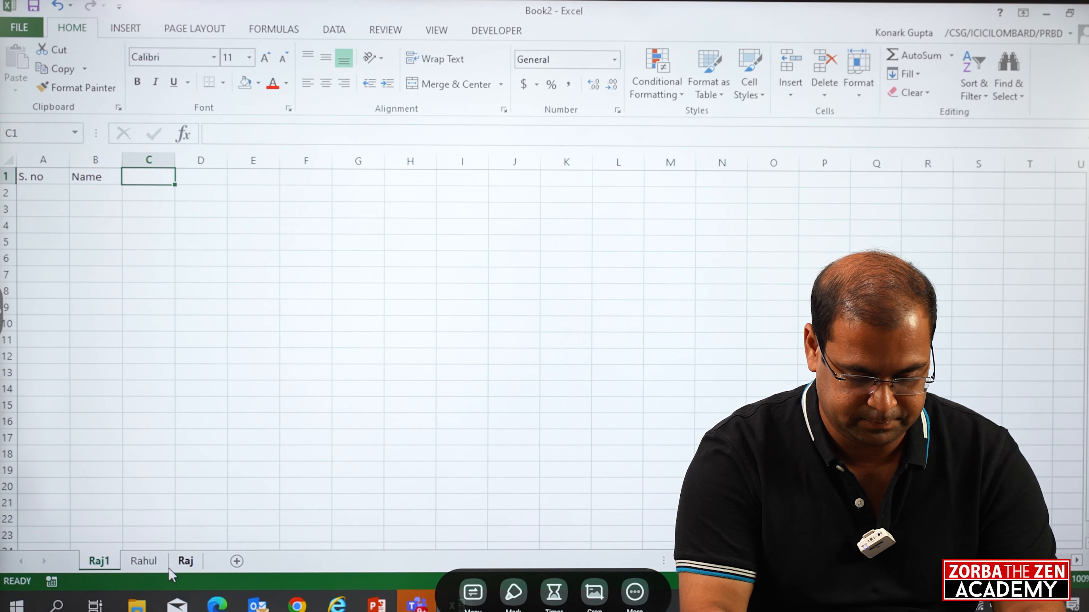
text(R)
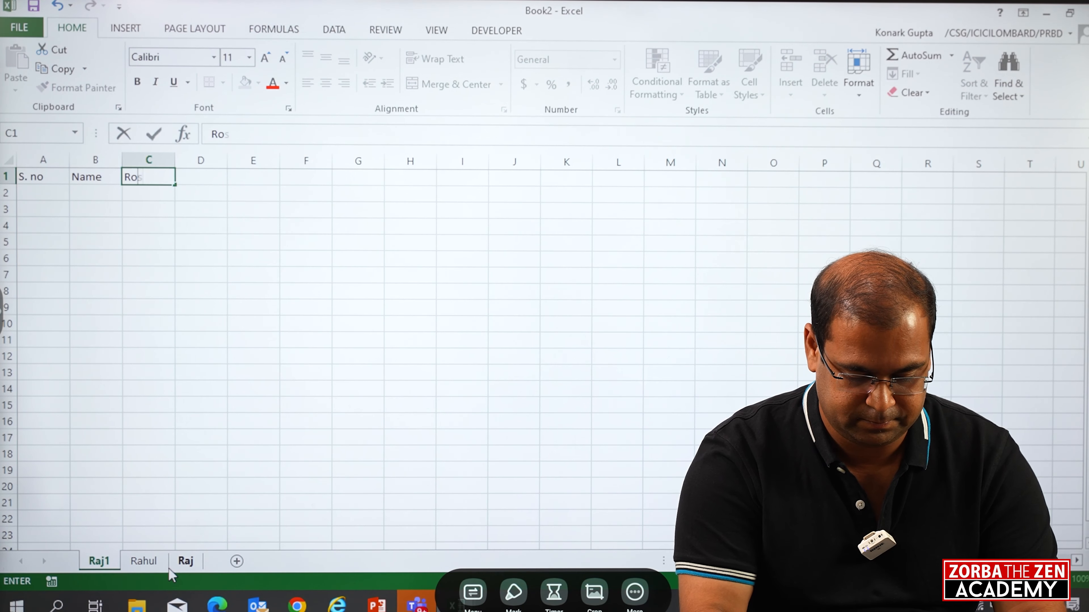
text(oll number)
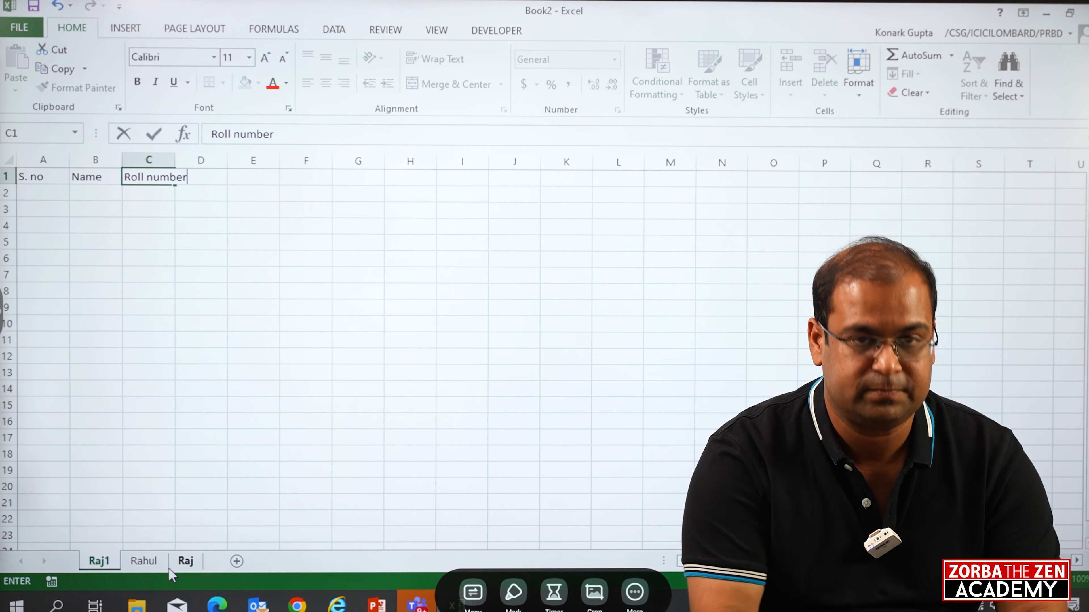
key(Tab)
text(M)
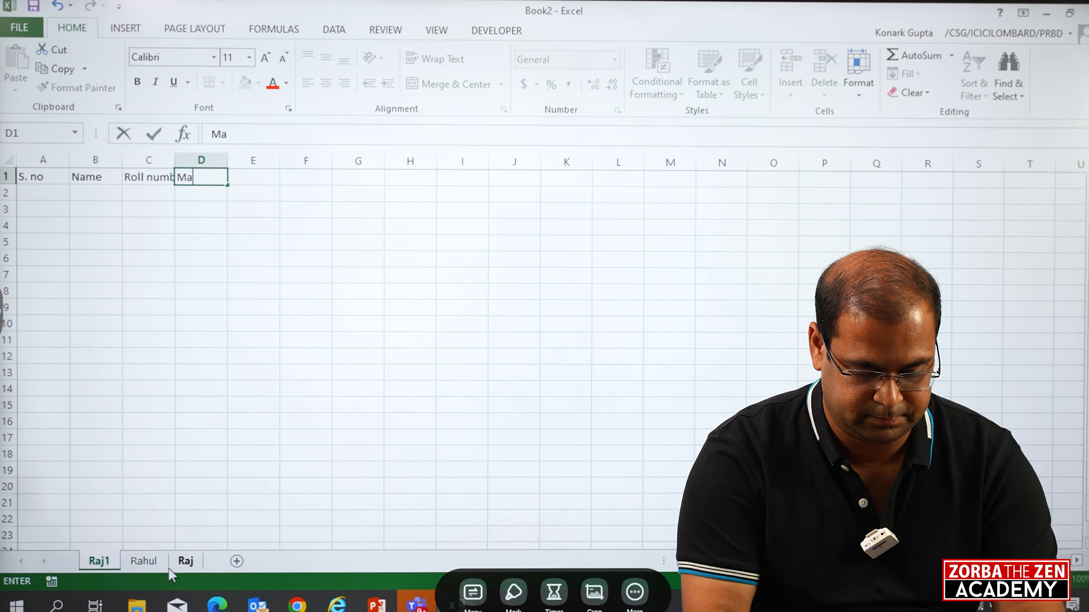
text(arks)
key(Tab)
text(C)
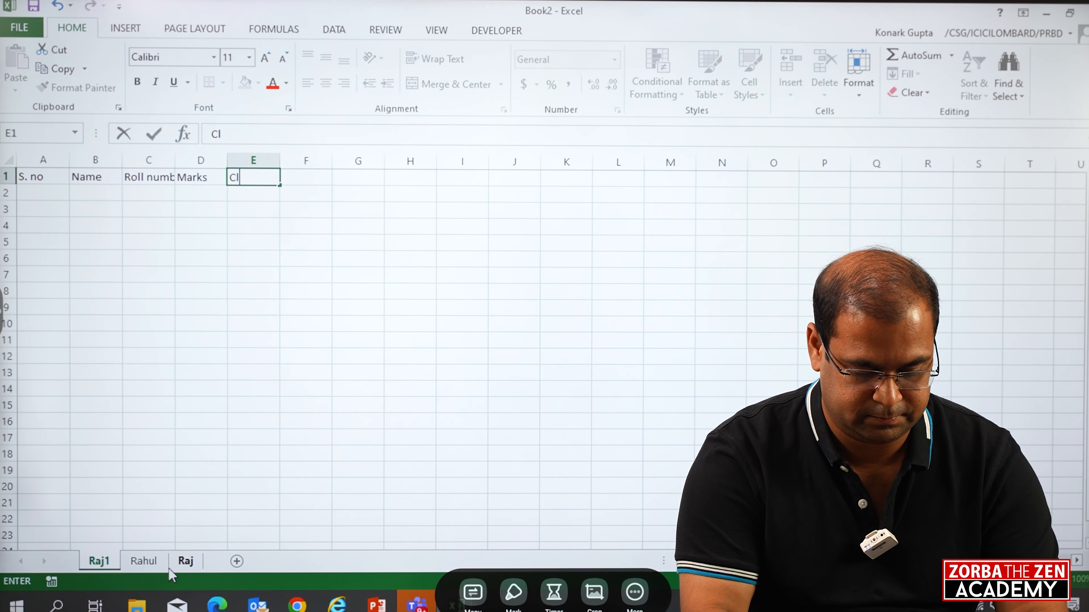
key(Return)
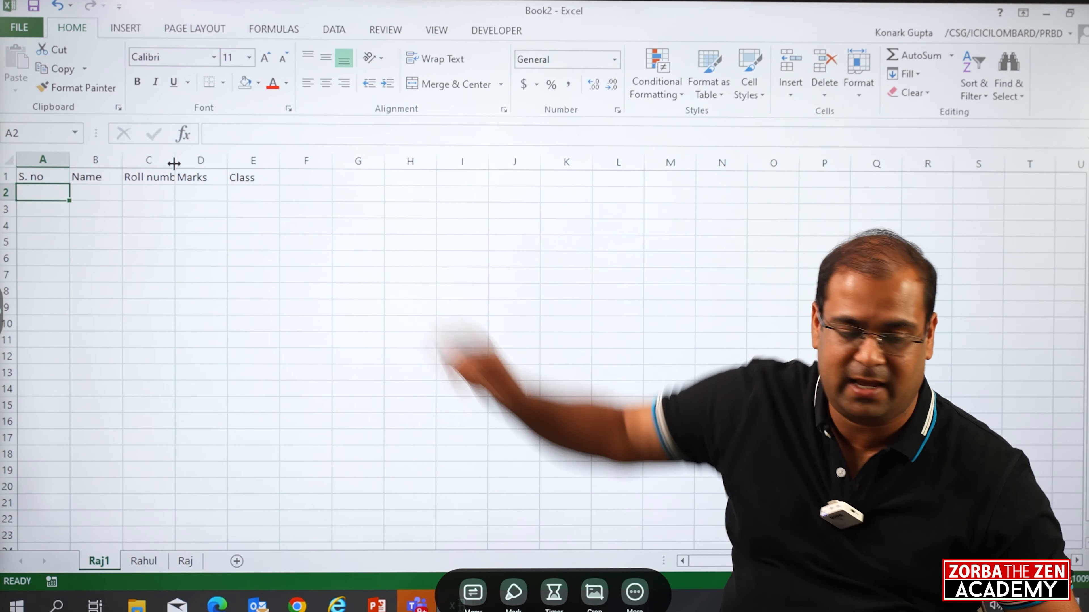
- Manually widen and narrow column C, and auto-fit its width to the Roll number heading
drag(174, 163, 204, 160)
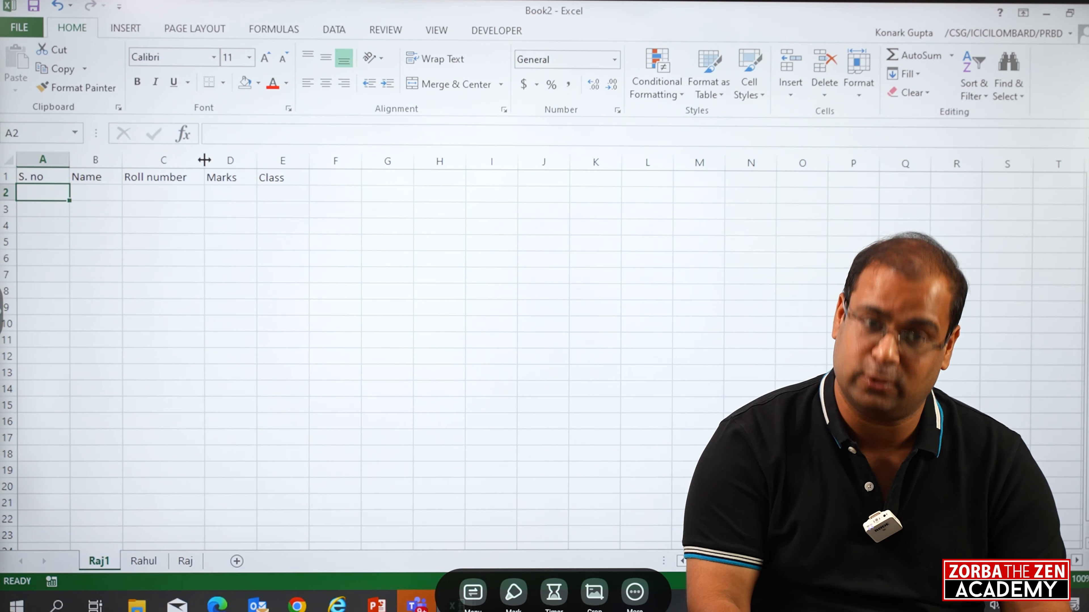
drag(204, 160, 176, 160)
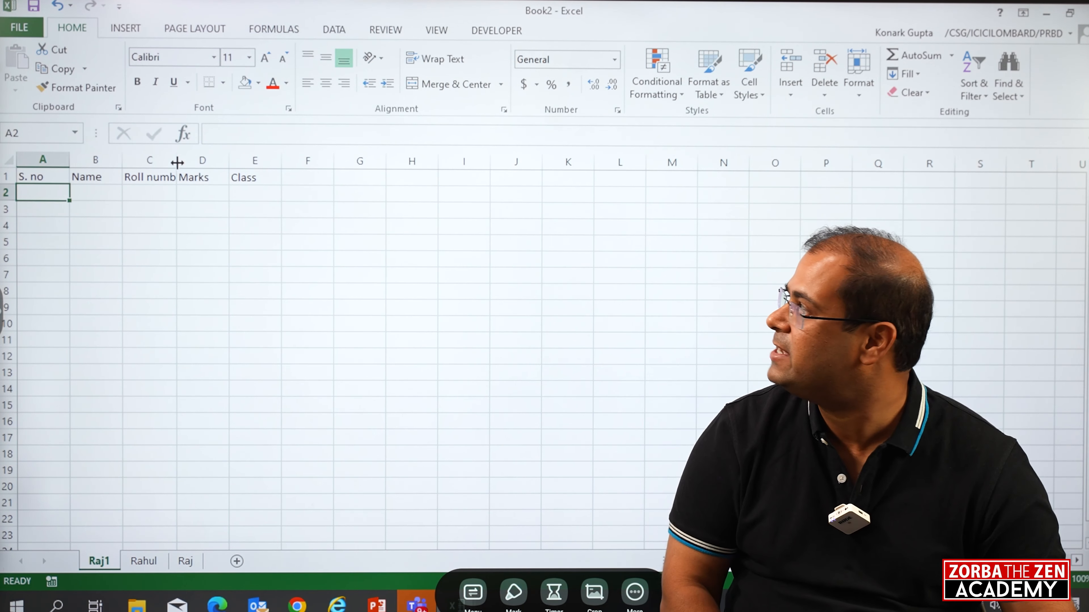
double_click(176, 160)
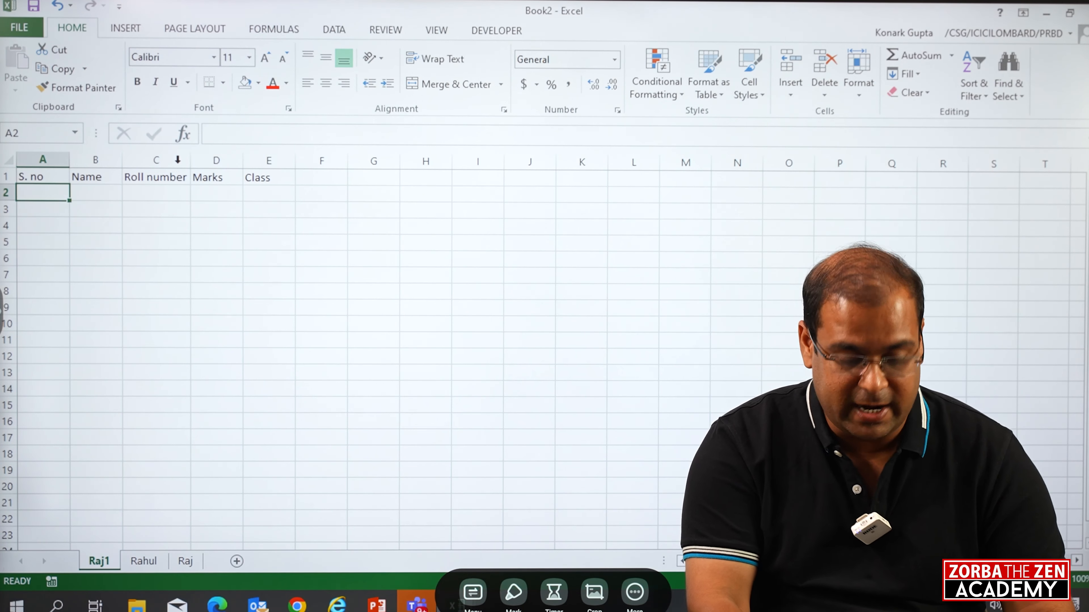
- Select column C, narrow it manually, and apply AutoFit Column Width so the Roll number heading fits
click(177, 160)
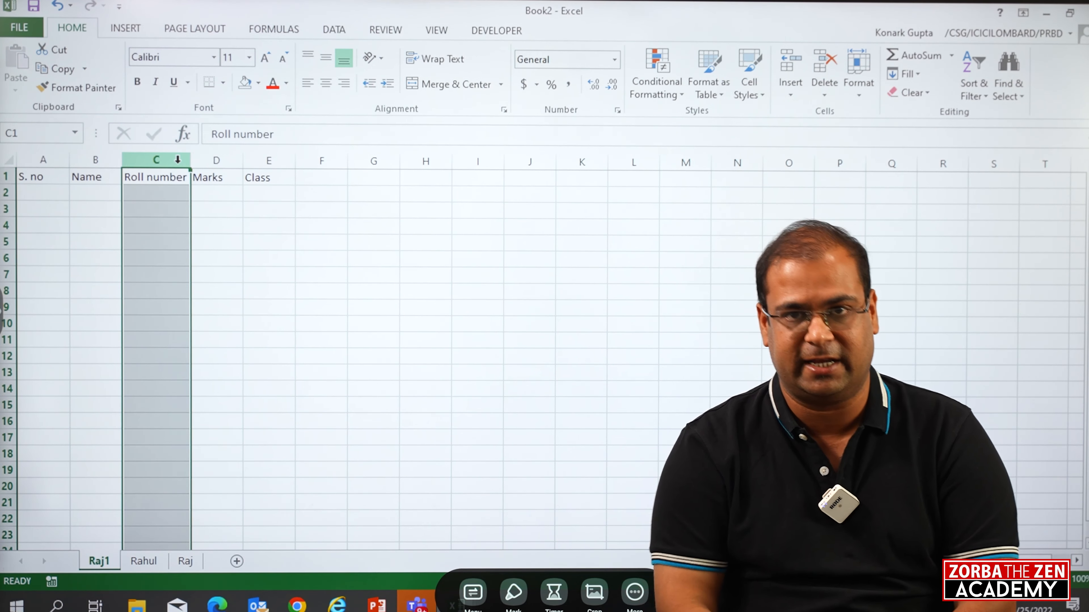
key(alt+o)
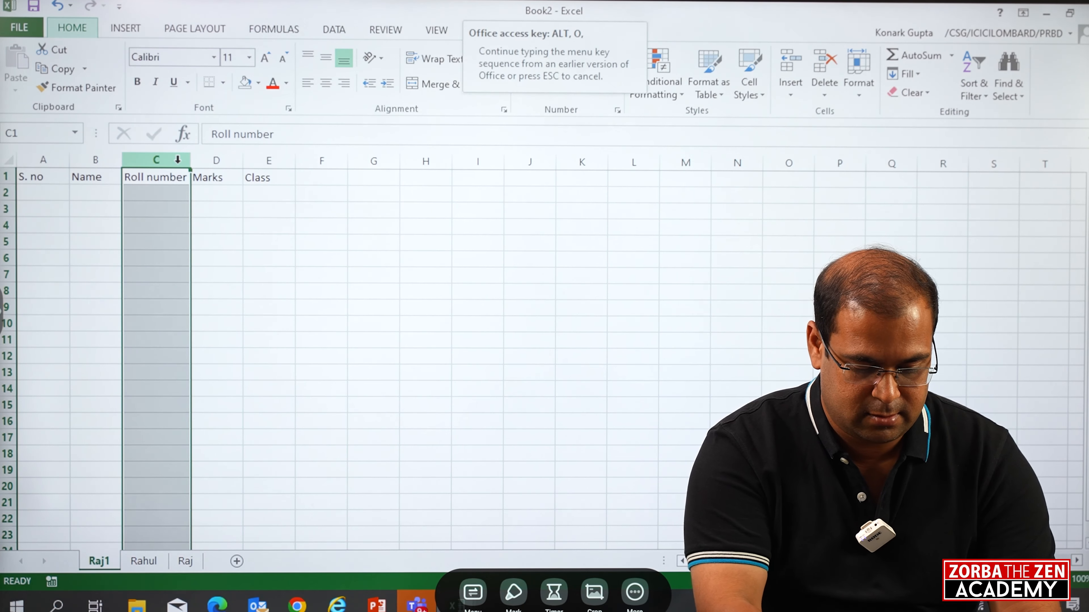
key(a)
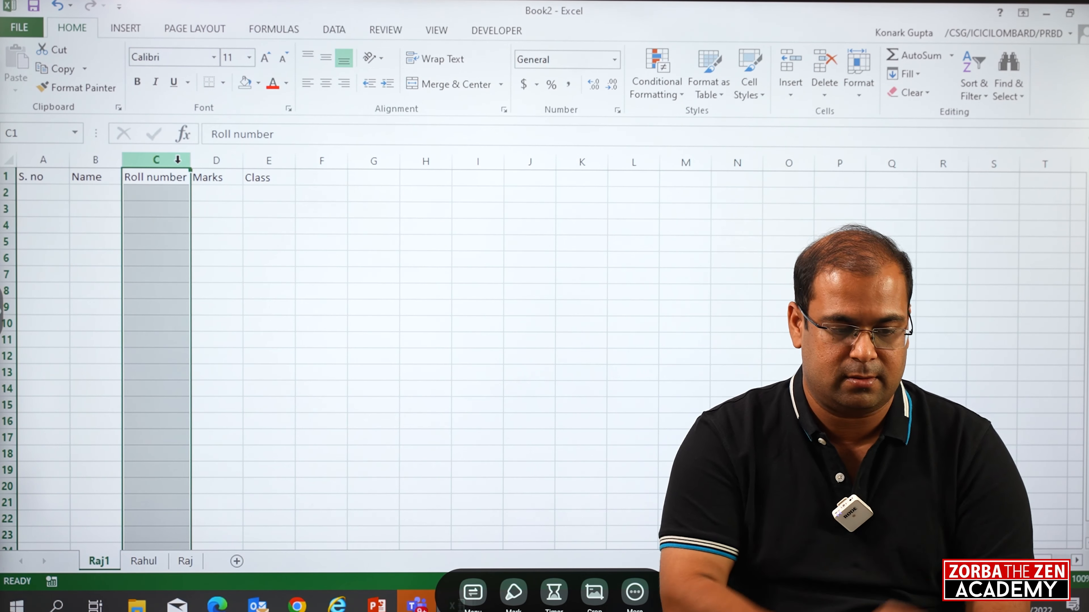
drag(183, 161, 170, 160)
key(alt)
key(o)
key(c)
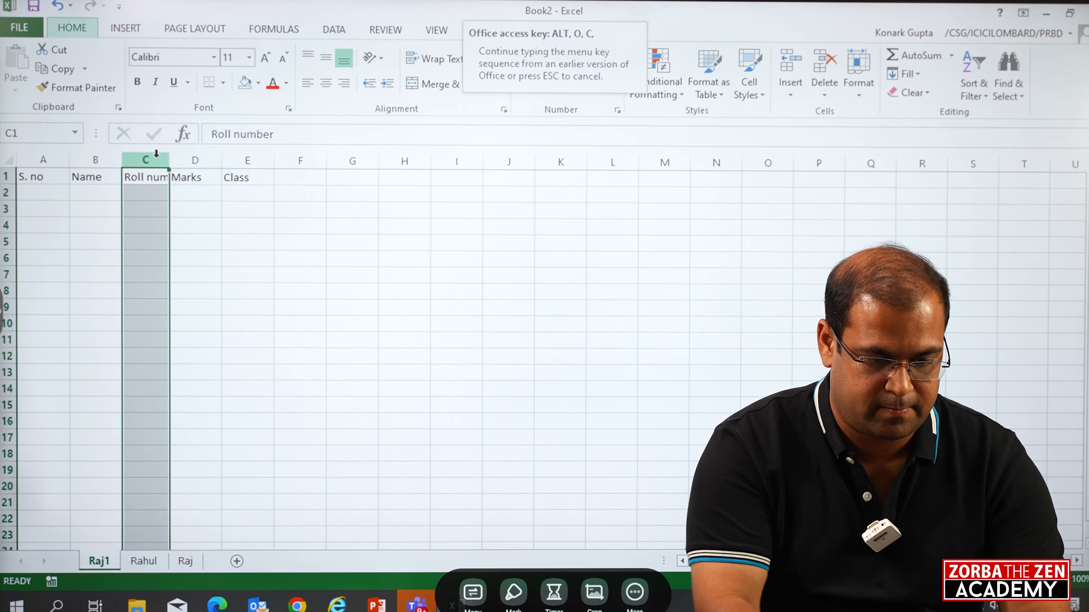
key(a)
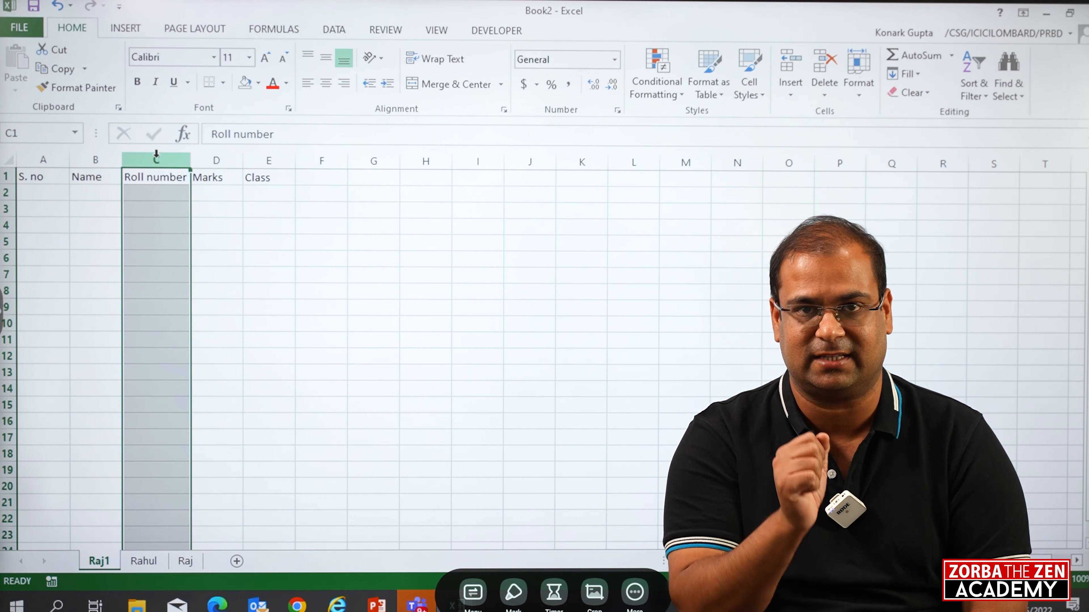
- Set the width of the Roll number column to 25
key(alt)
key(o)
key(c)
key(w)
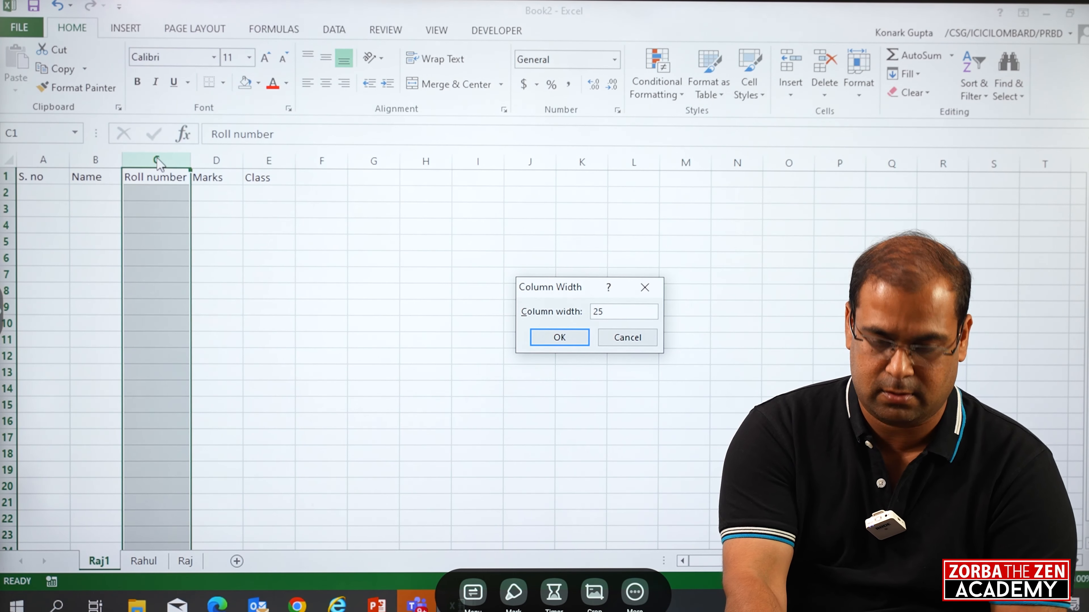
key(Return)
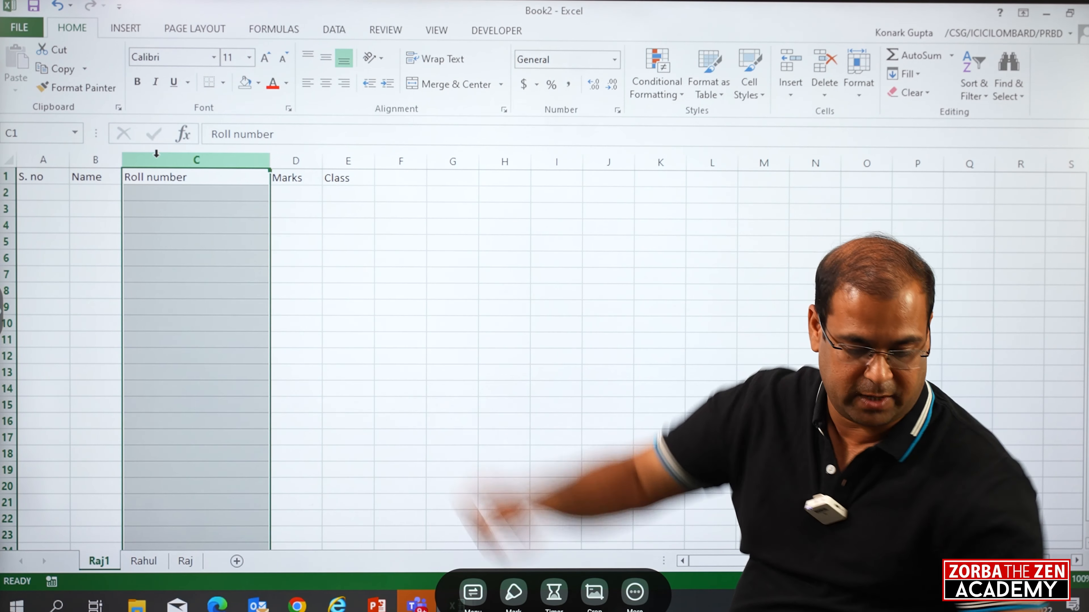
- Set the width of the Roll number column to 15
key(alt+o)
key(c)
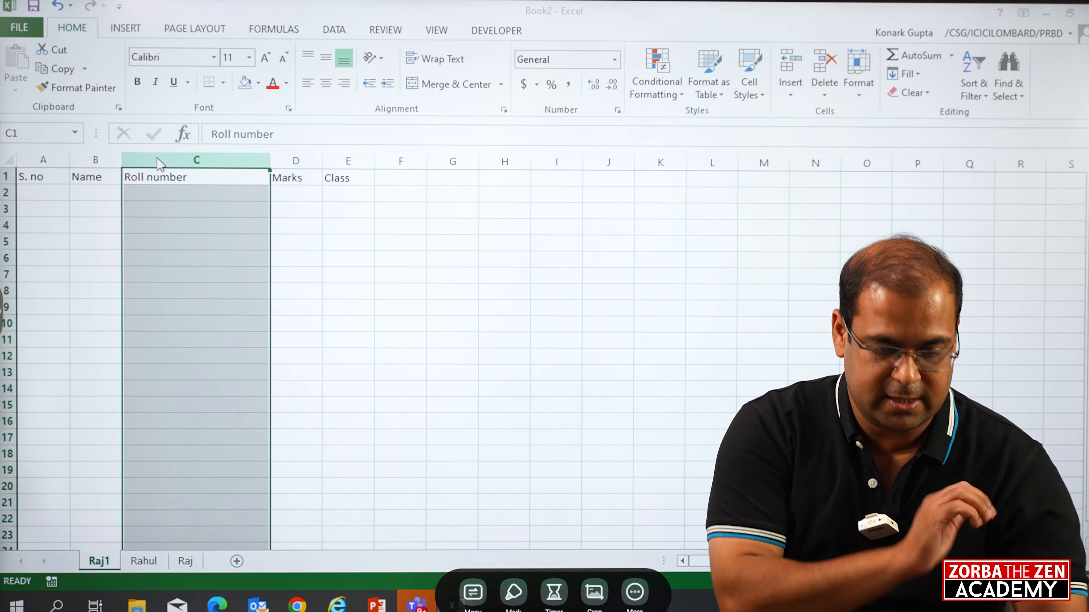
key(w)
key(BackSpace)
key(BackSpace)
text(15)
key(Return)
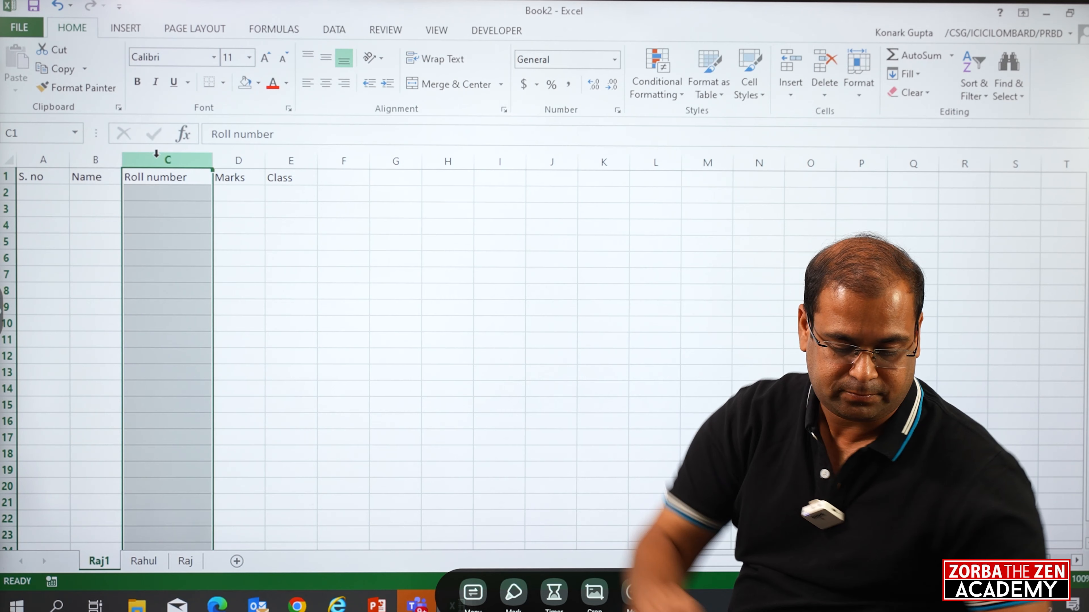
- Fill all cells of the range A2:E8 at once with the formula =RANDBETWEEN(1,50)
key(Left)
key(Down)
key(Left)
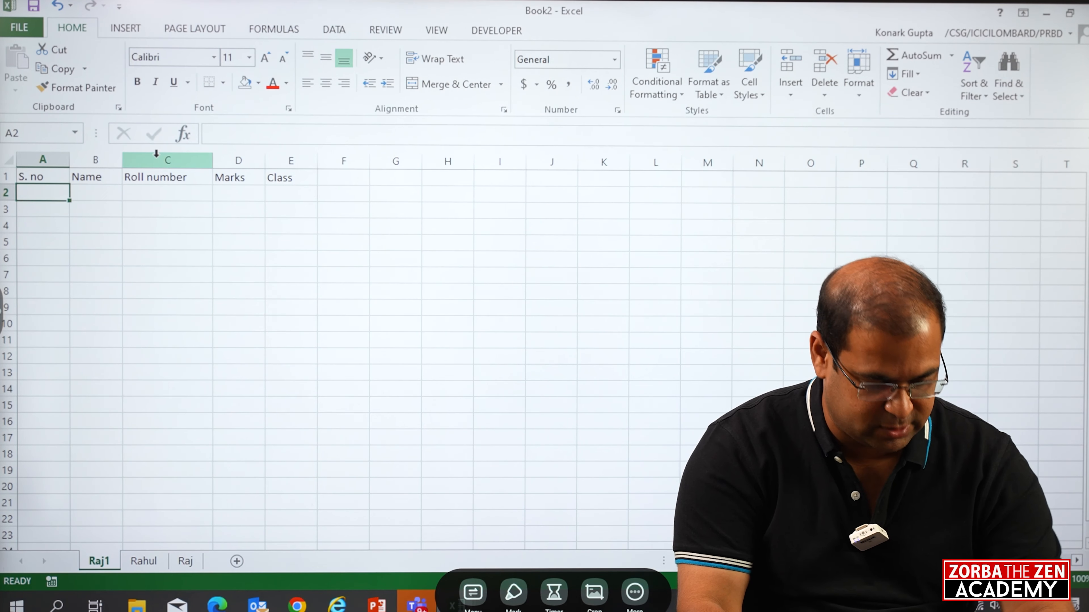
key(shift+Right)
key(shift+Right)
key(shift+Right)
key(shift+Right)
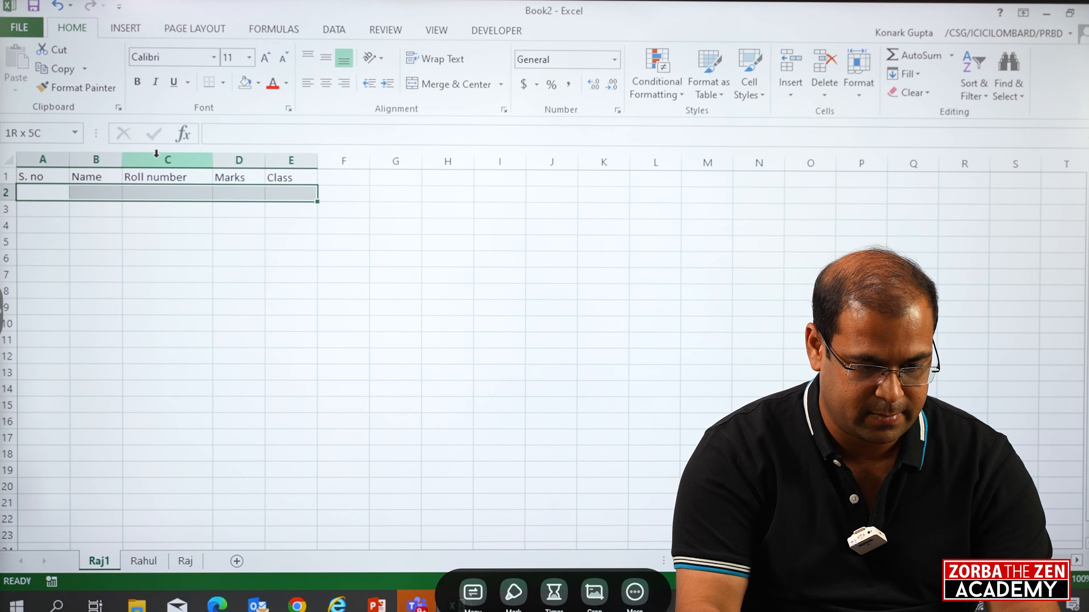
key(shift+Down)
key(shift+Down)
key(shift+Down)
key(shift+Down)
key(shift+Down)
key(shift+Down)
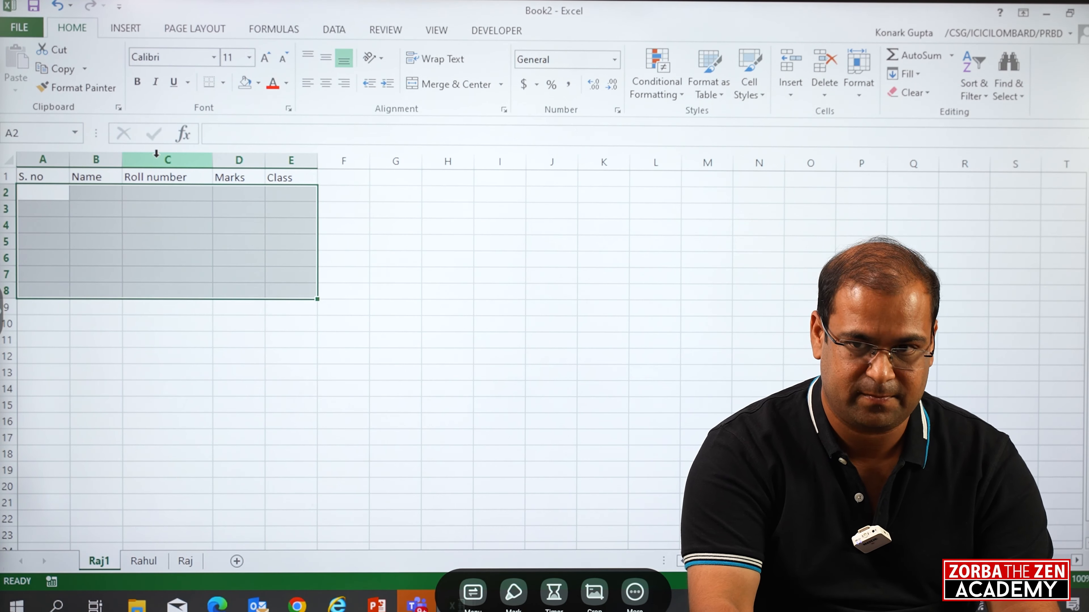
text(=rand)
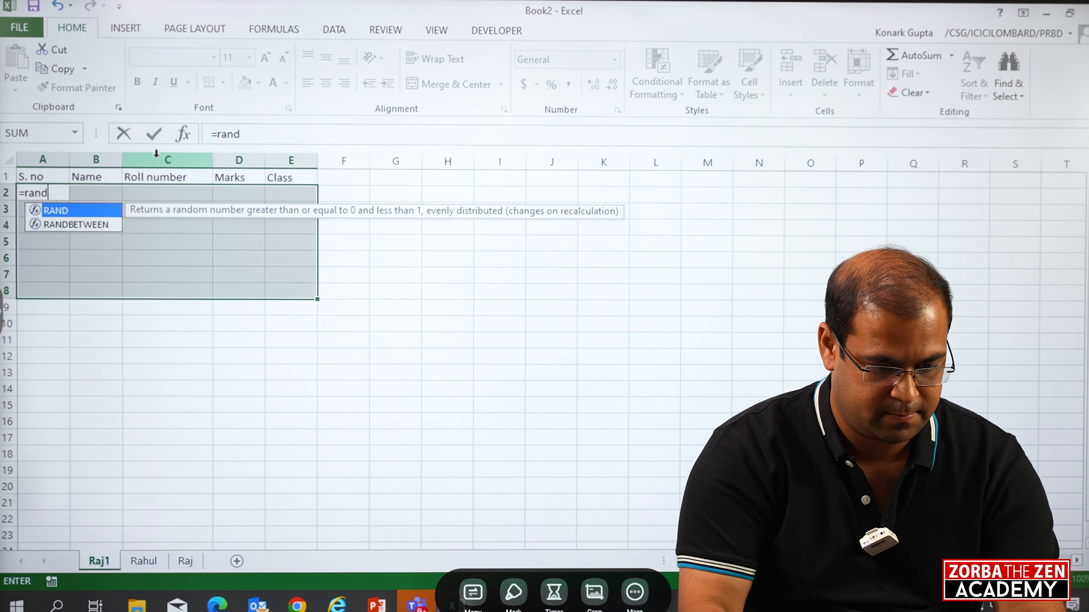
key(Down)
key(Tab)
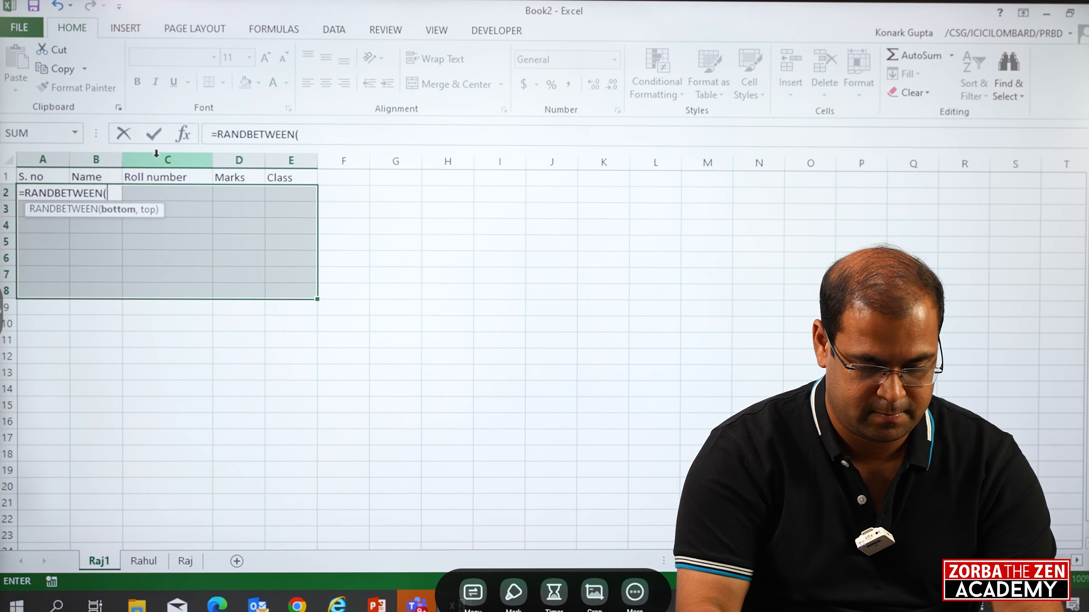
text(1,)
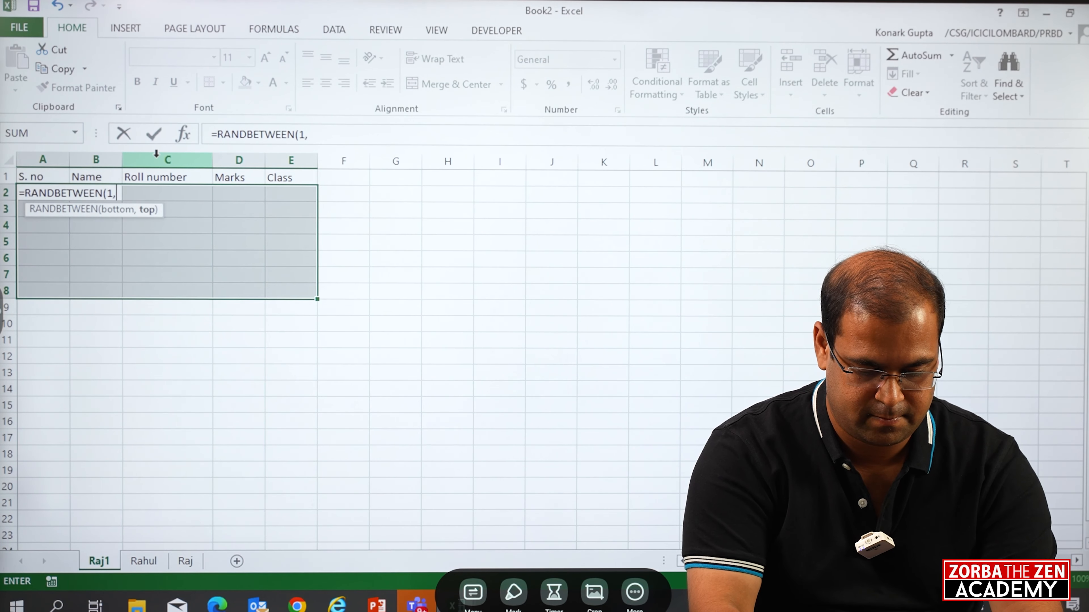
text(50))
key(ctrl+Return)
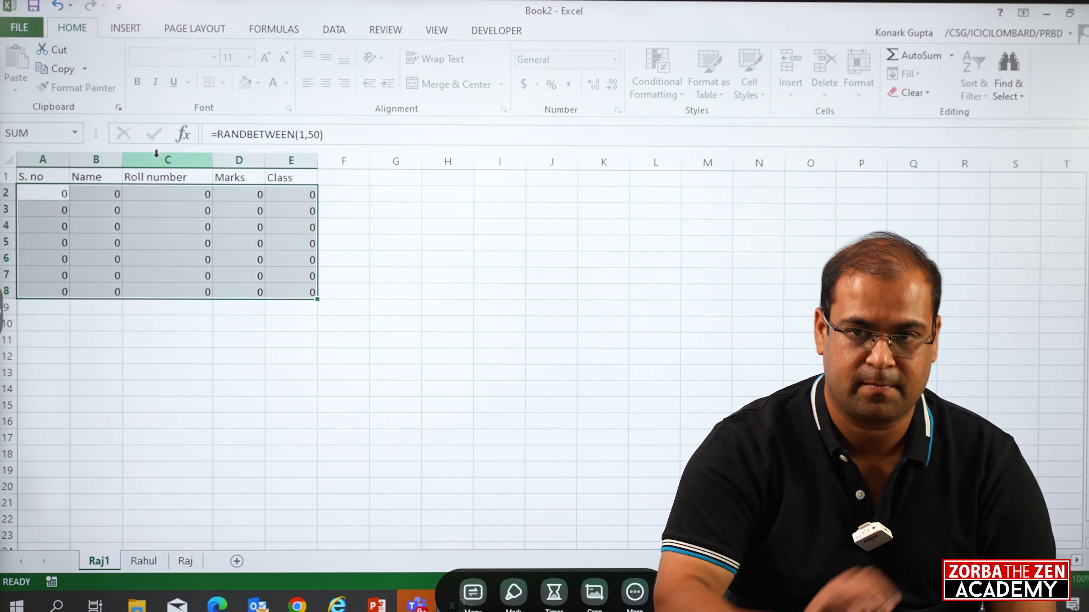
- Replace the random-number formulas in A2:E8 with their fixed values by copying and pasting values in place
key(ctrl+c)
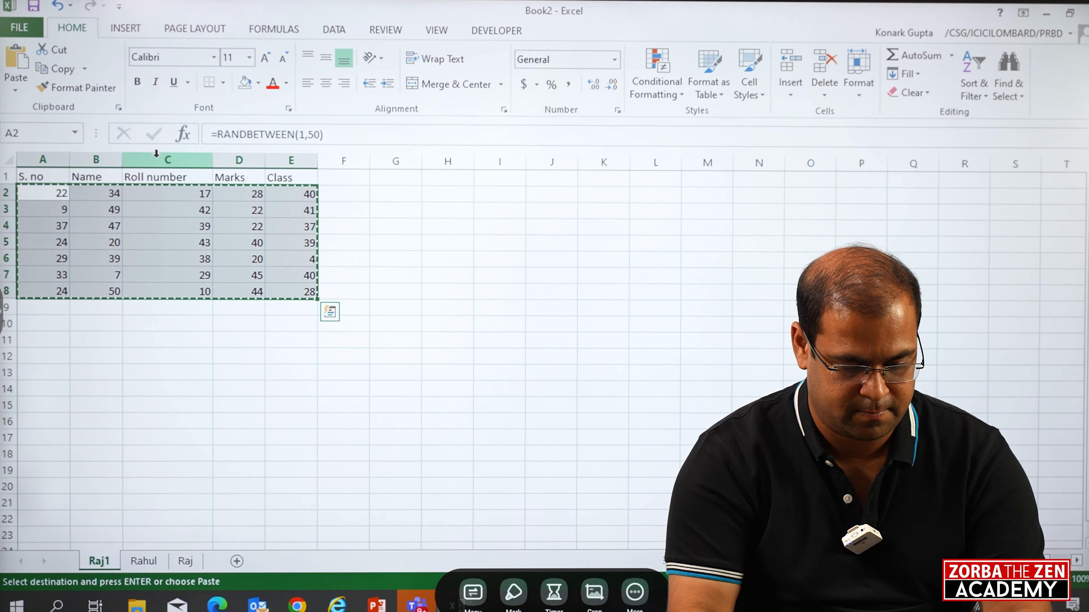
key(ctrl+alt+v)
key(v)
key(Return)
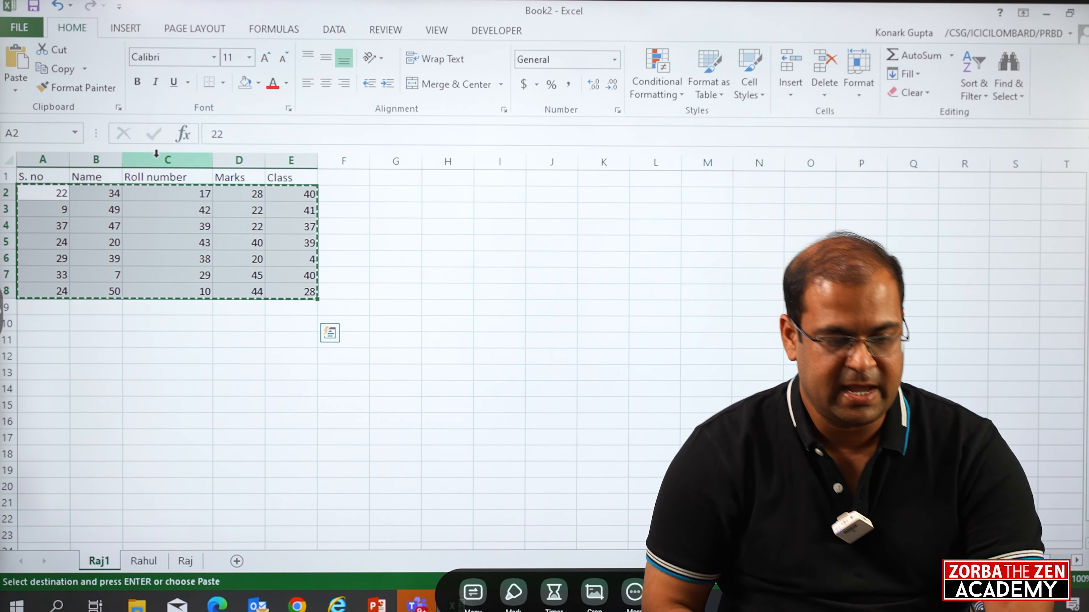
key(Escape)
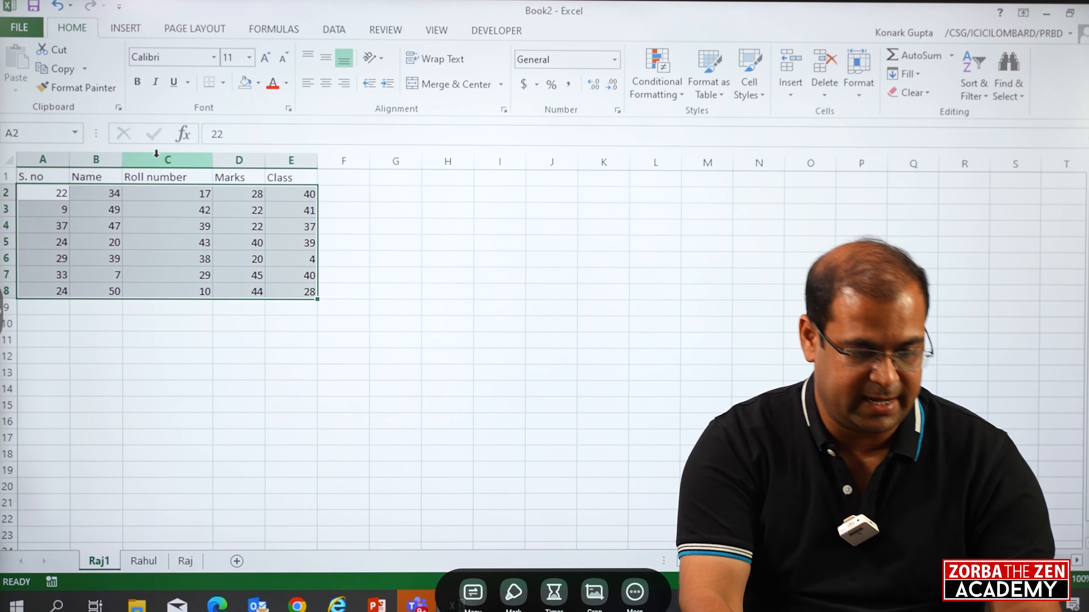
- Delete the data rows 4 to 8 entirely, keeping the headings and the first two records
key(ctrl+Home)
key(Down)
key(Right)
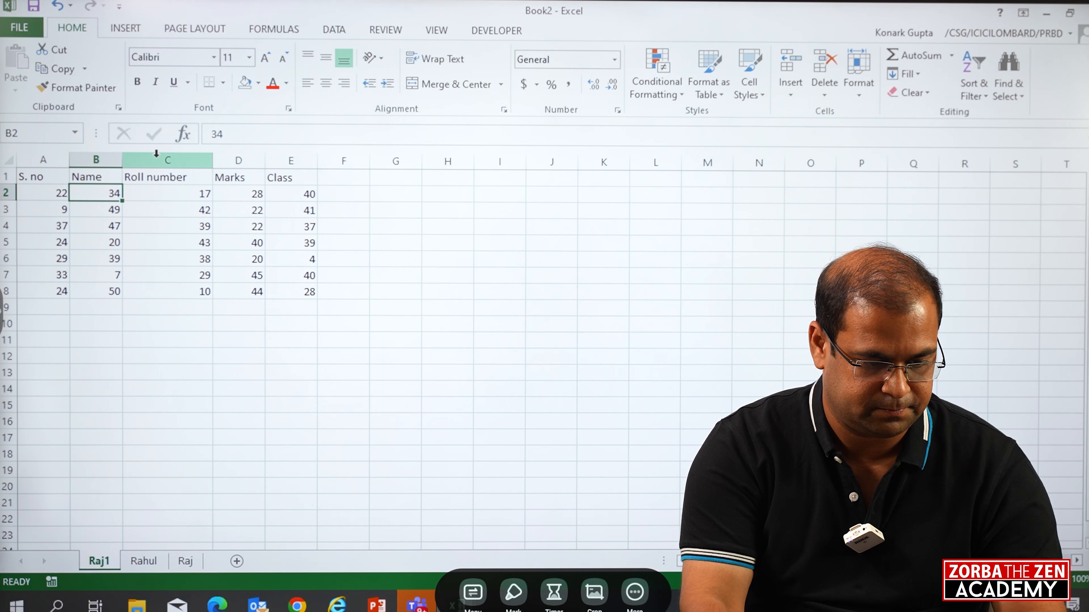
key(Down)
key(Down)
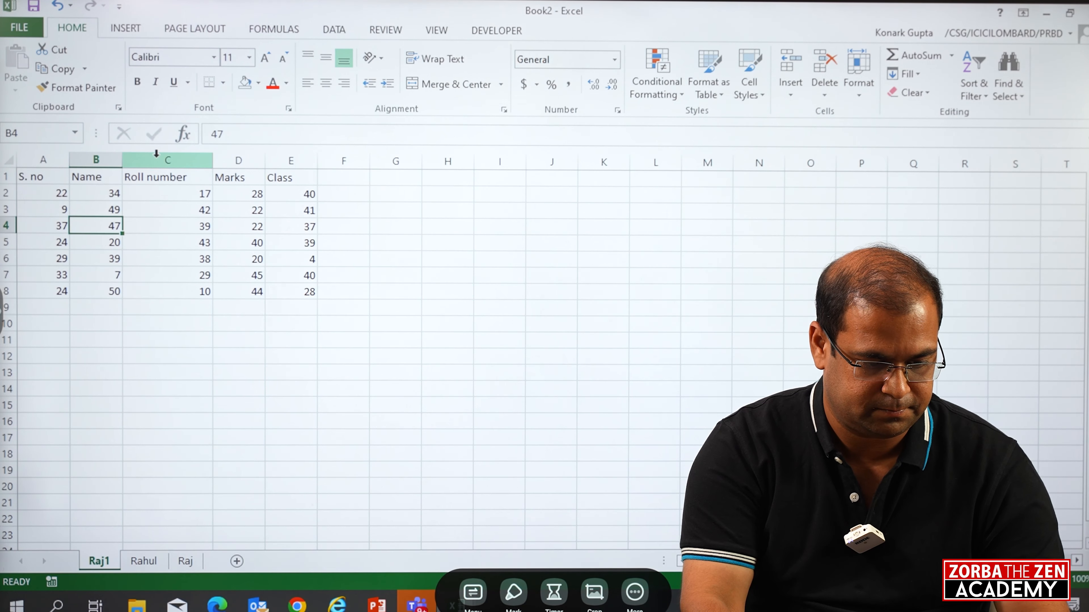
key(ctrl+shift+Down)
key(shift+space)
key(ctrl+minus)
- Enter the two students' first names in cells B2 and B3 of the Name column
key(Up)
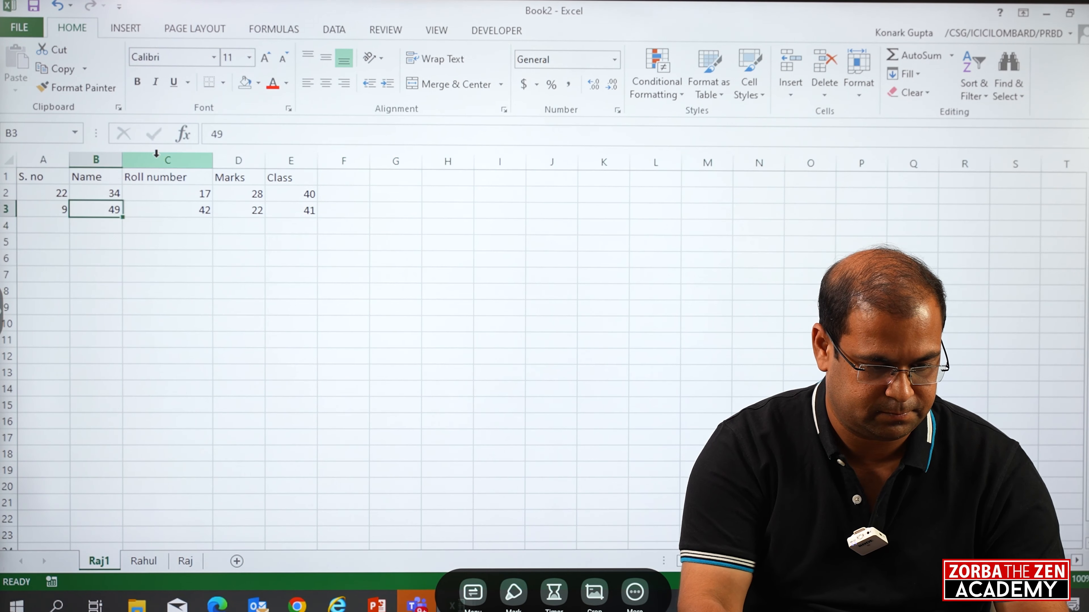
key(Up)
text(Ra)
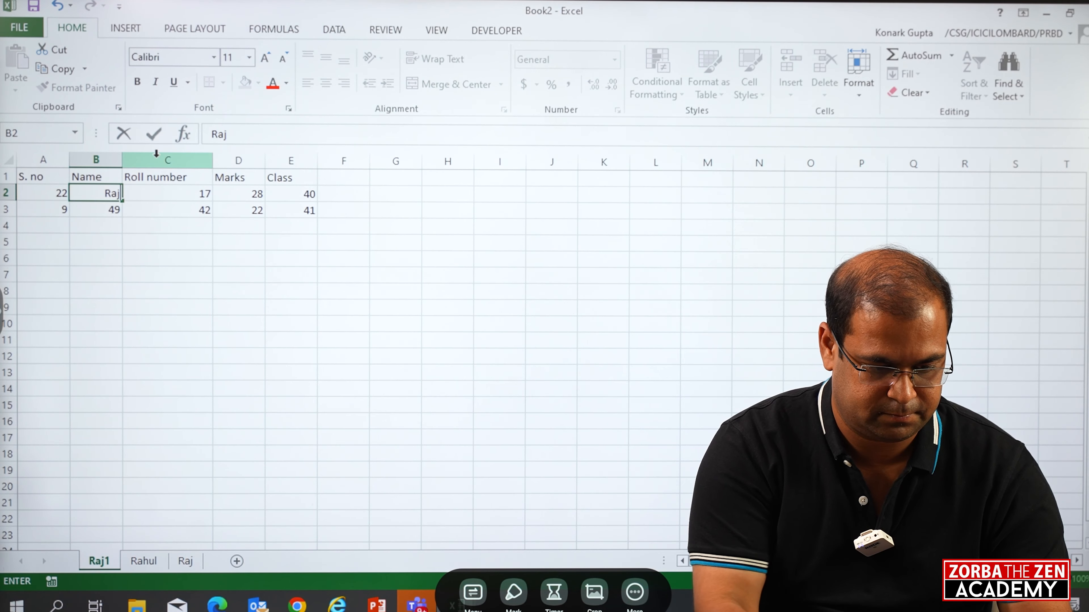
key(Return)
text(Krish)
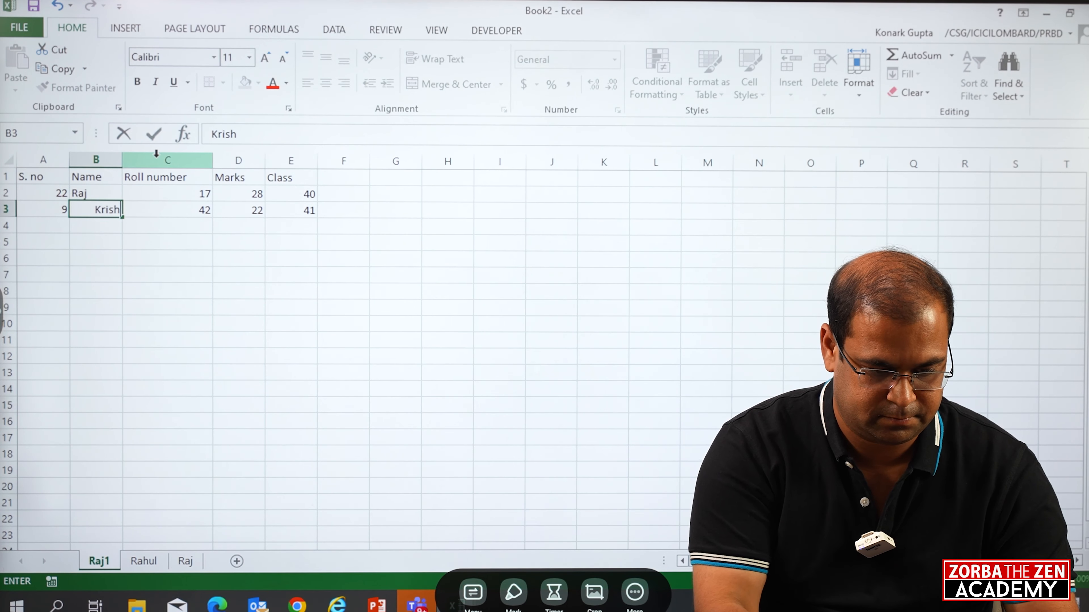
- Set the Class values to 1 in cell E2 and 2 in cell E3
key(Up)
key(Right)
key(Right)
key(Right)
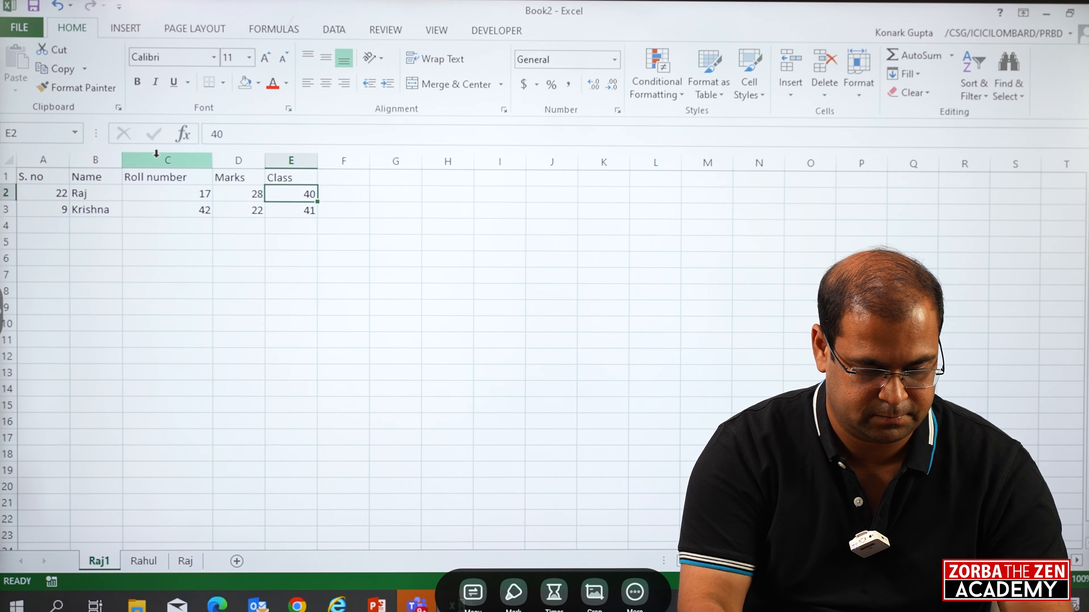
text(1)
key(Return)
text(2)
key(Return)
- Copy the table in A1:E3 and paste it below, starting at cell A5
key(Up)
key(Up)
key(Up)
key(Home)
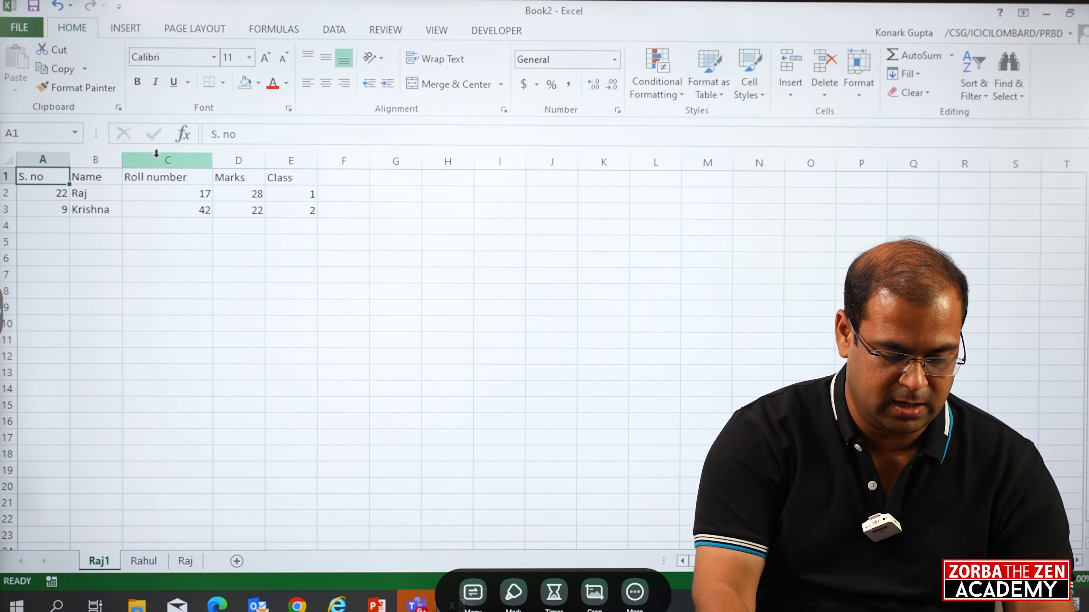
key(shift+Right)
key(shift+Right)
key(shift+Right)
key(shift+Right)
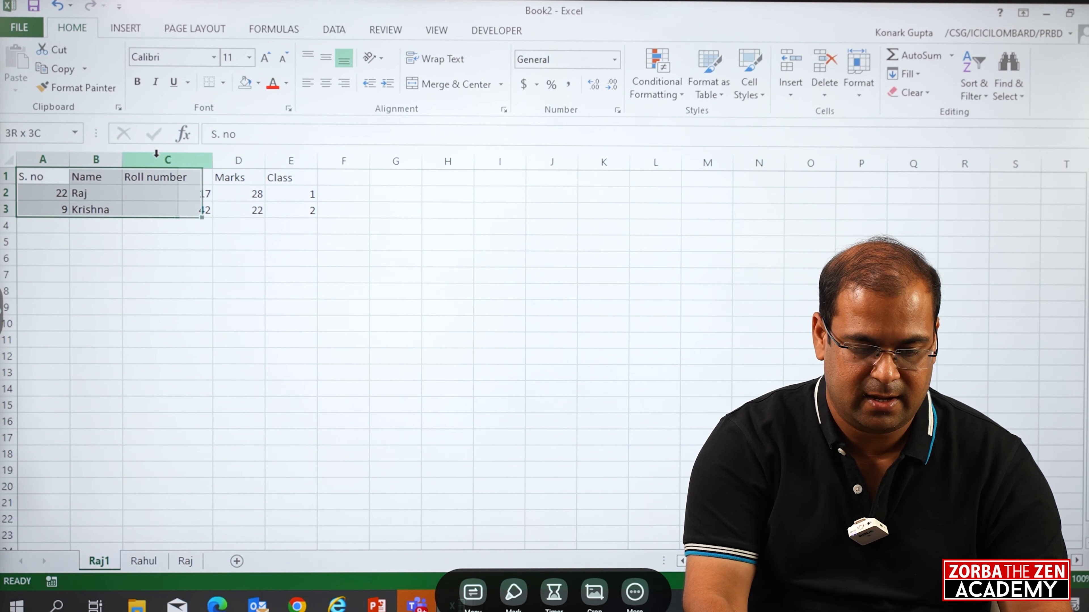
key(ctrl+c)
key(Down)
key(Down)
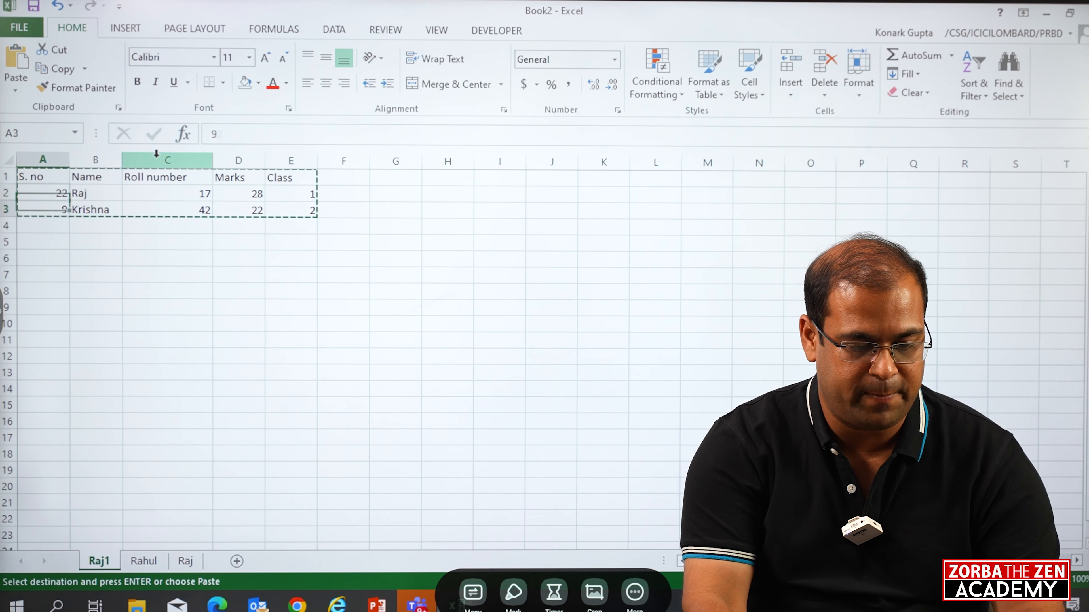
key(ctrl+v)
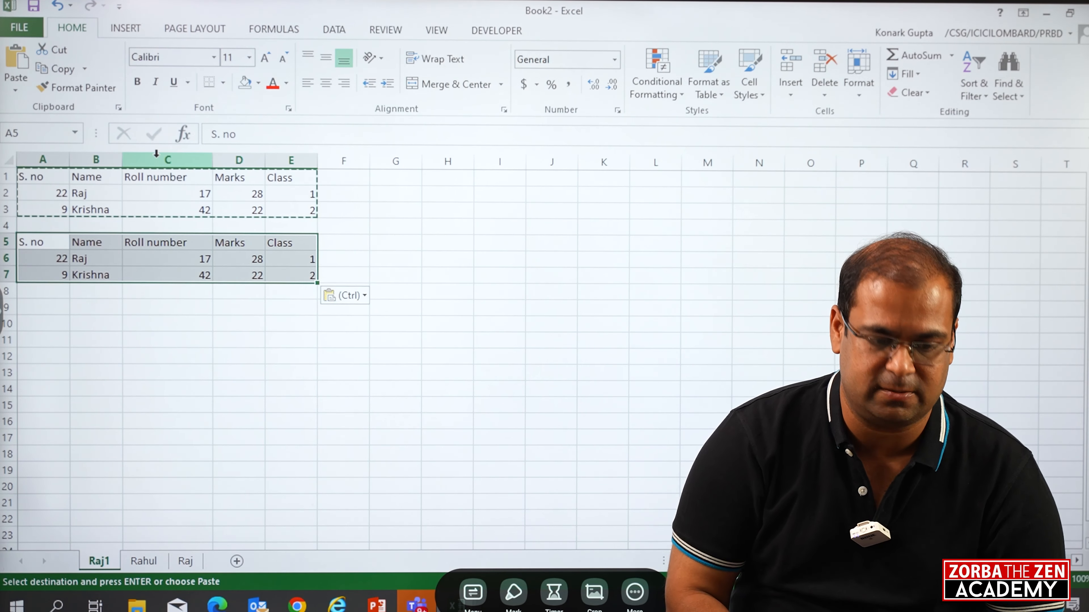
key(Escape)
- Select the range A1:E7 so that it covers both the original table and its copy
key(Up)
key(Up)
key(Up)
key(Up)
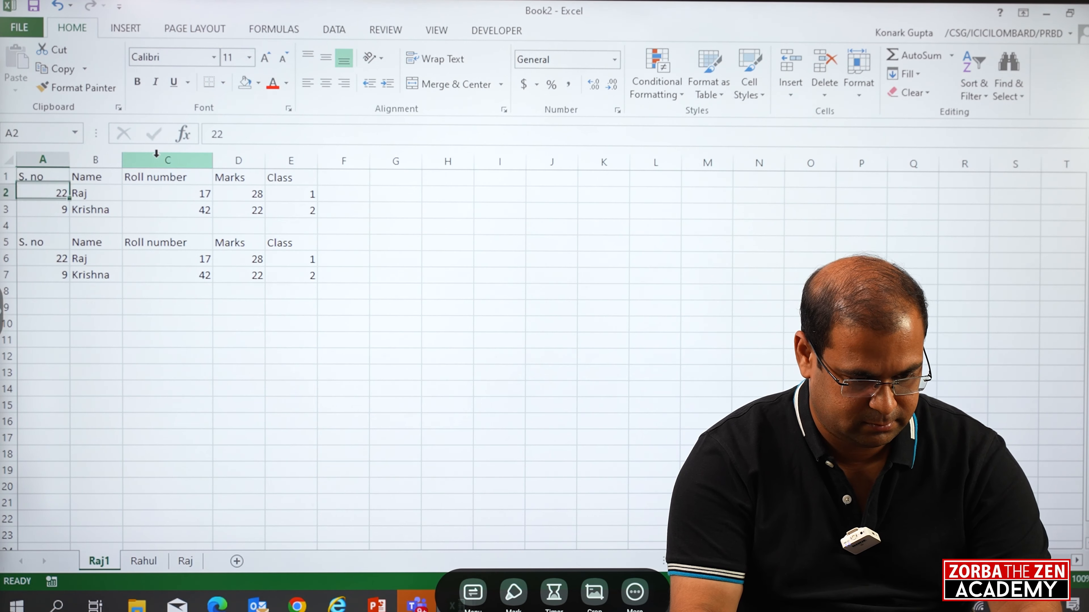
key(shift+Right)
key(shift+Right)
key(shift+Right)
key(shift+Right)
key(shift+Down)
key(shift+Down)
key(shift+Down)
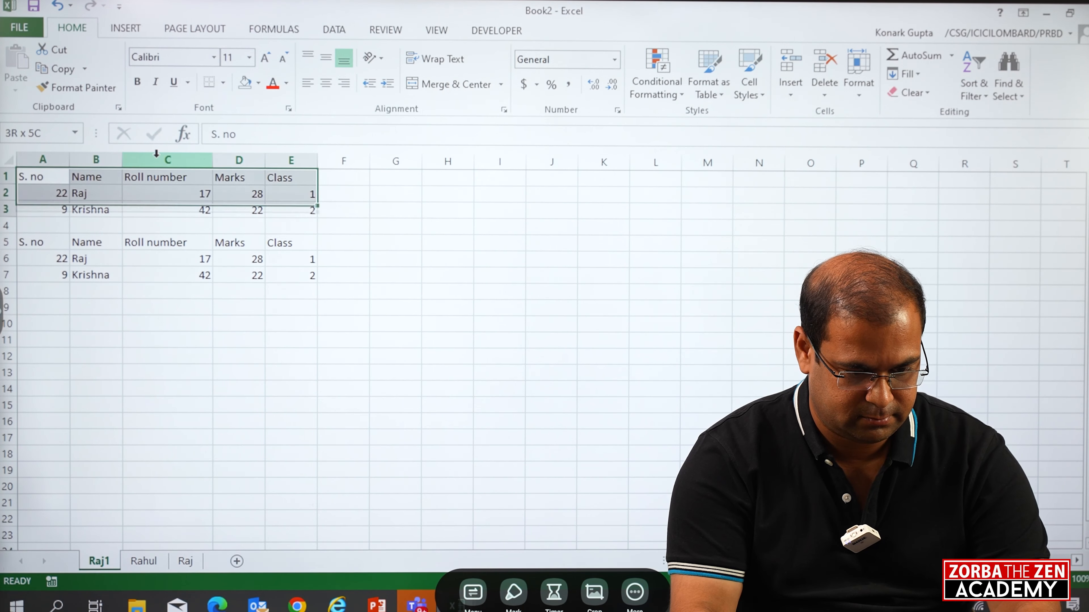
key(shift+Down)
key(shift+Down)
key(shift+Down)
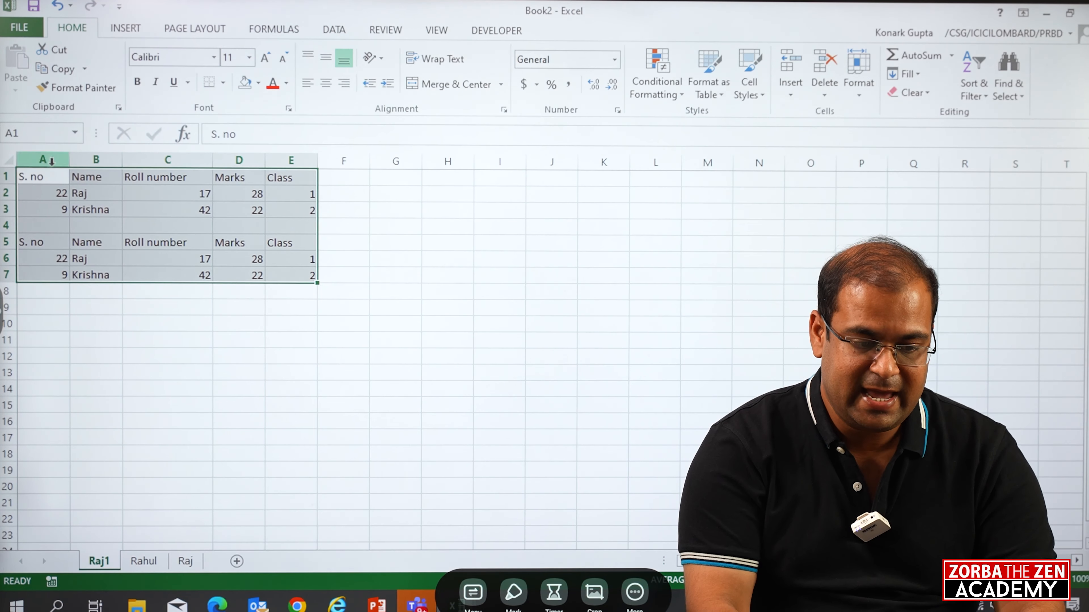
- Change the font colour of the upper table A1:E3 to a dark blue theme shade and then to standard red
drag(42, 177, 293, 208)
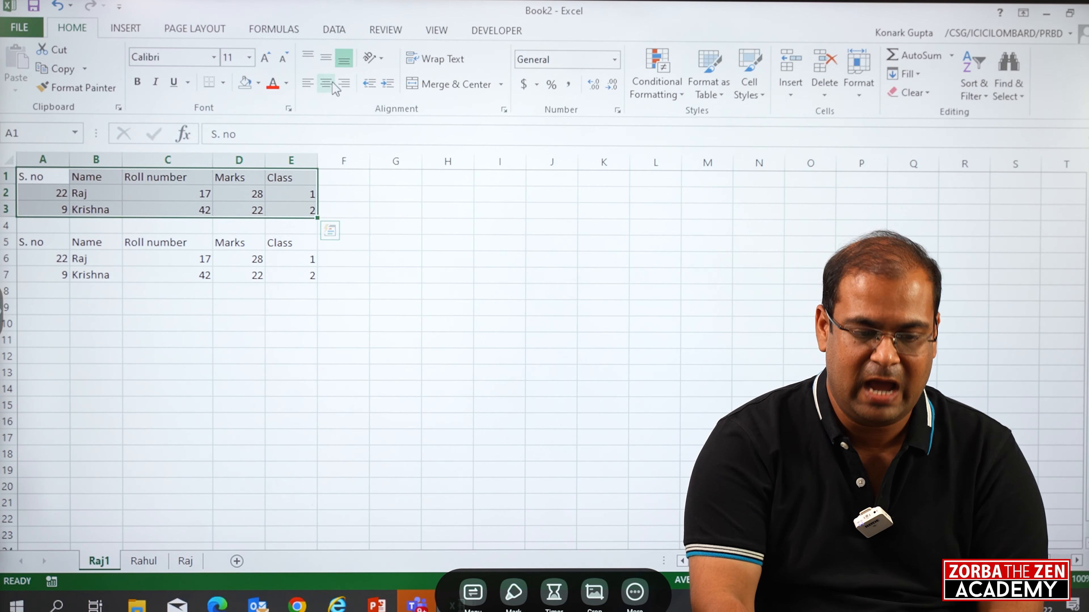
click(286, 83)
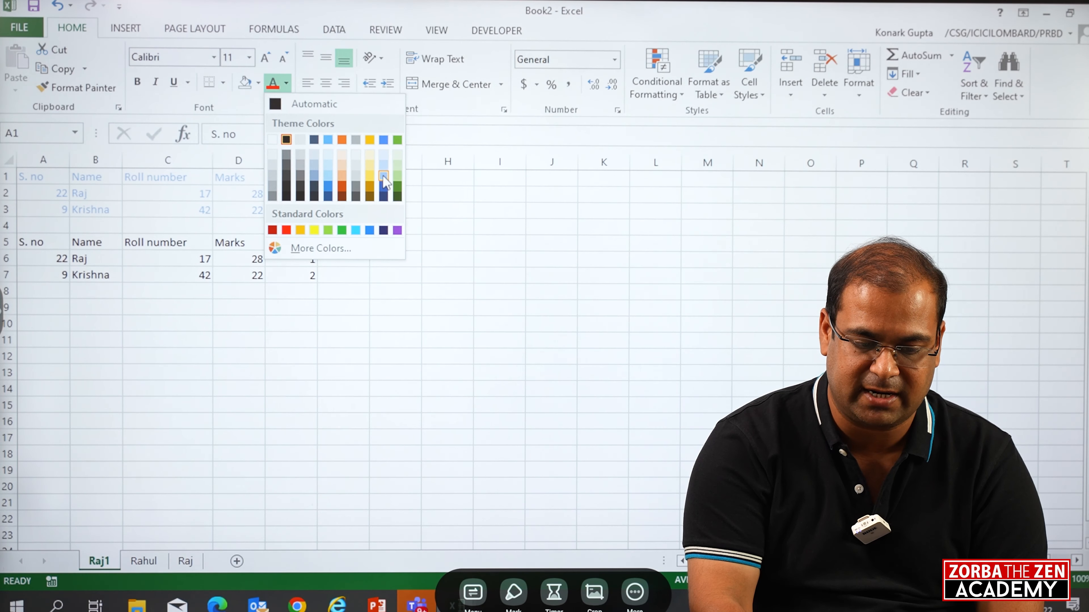
click(383, 190)
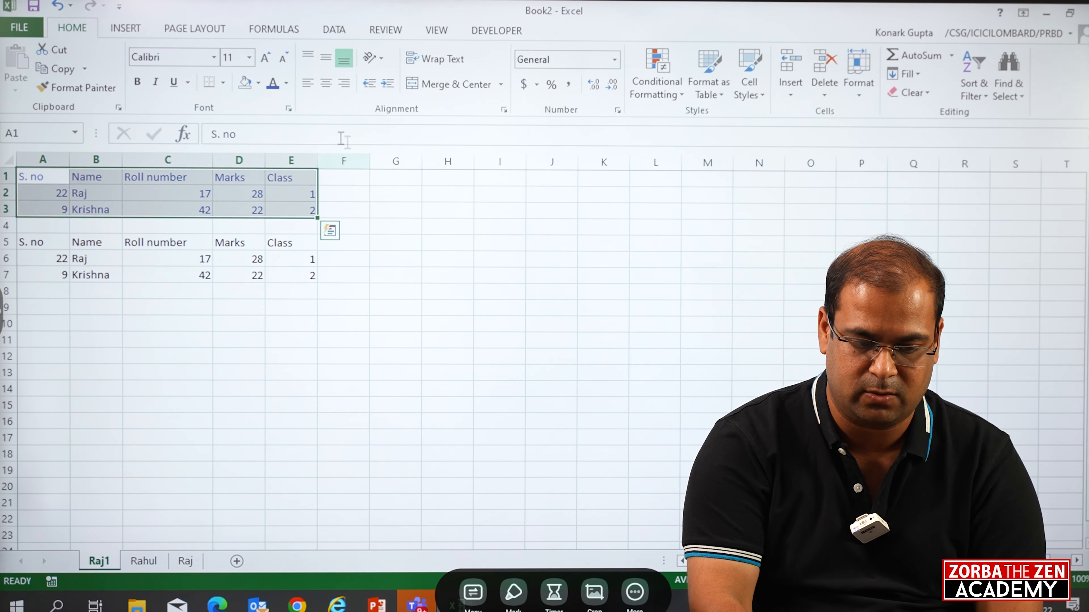
click(286, 83)
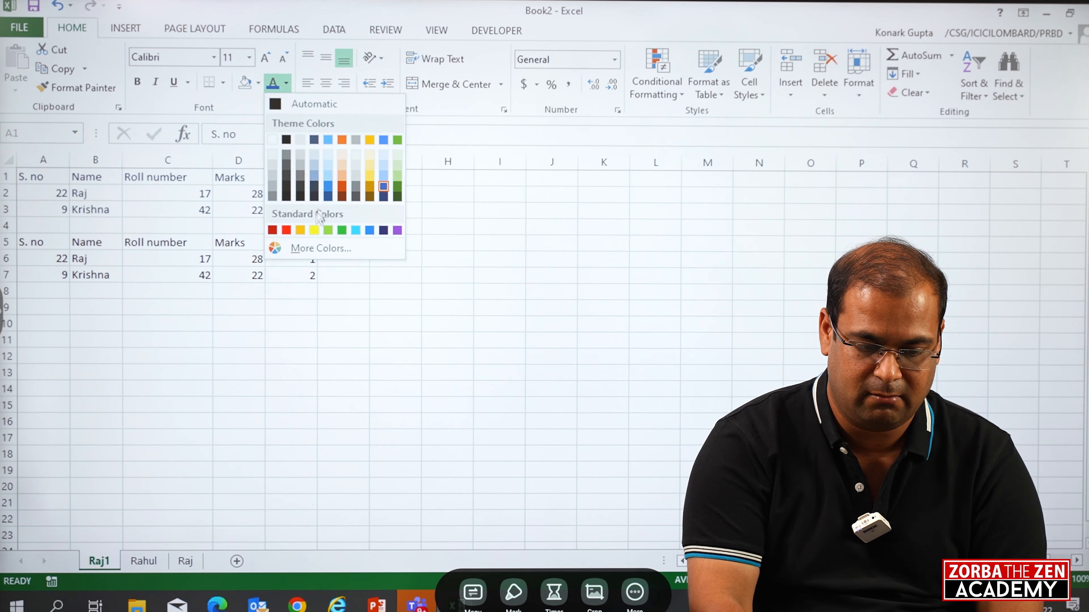
click(286, 230)
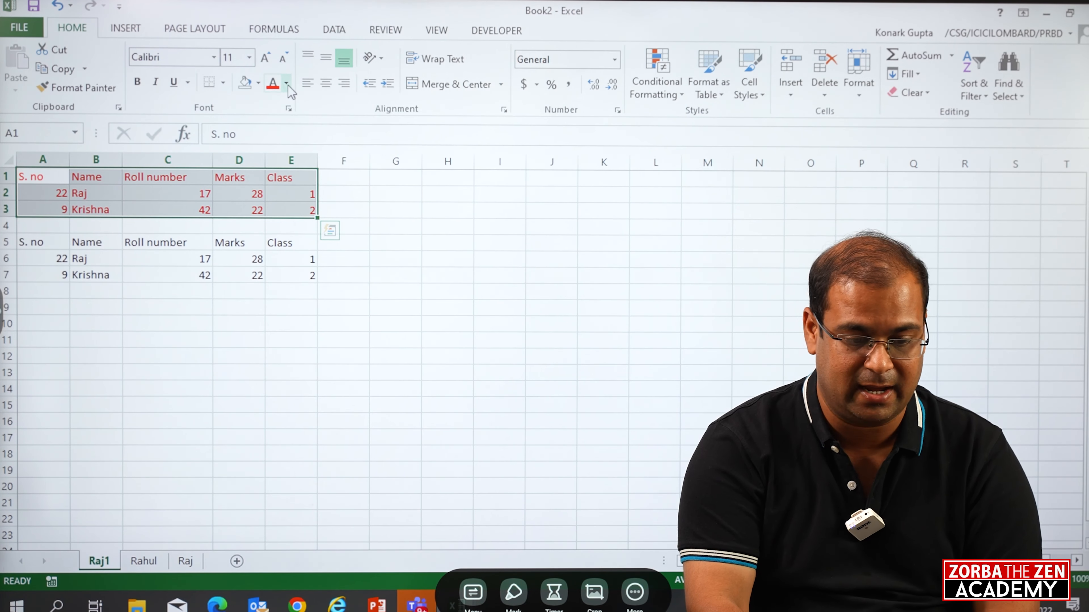
- Undo both font colour changes on the upper table A1:E3
key(ctrl+z)
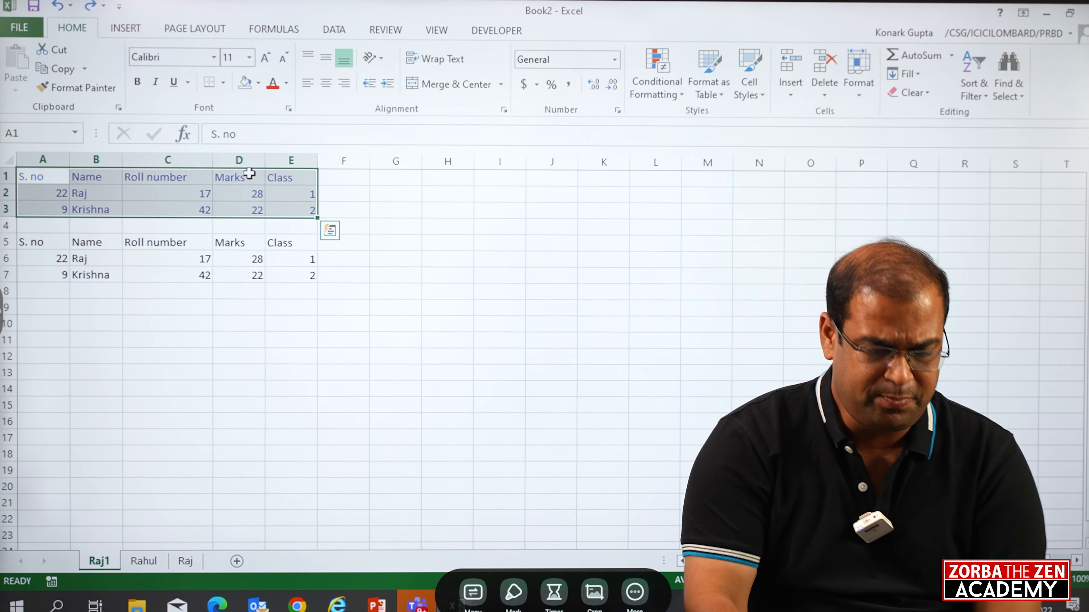
click(250, 173)
key(ctrl+z)
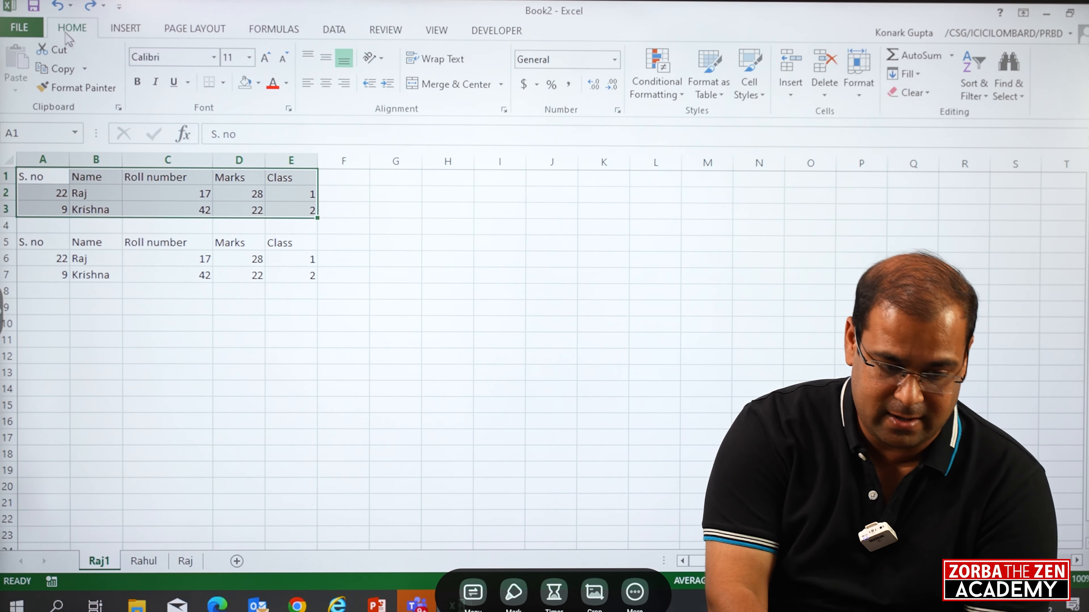
- Apply a light orange theme fill colour to the upper table A1:E3
click(259, 84)
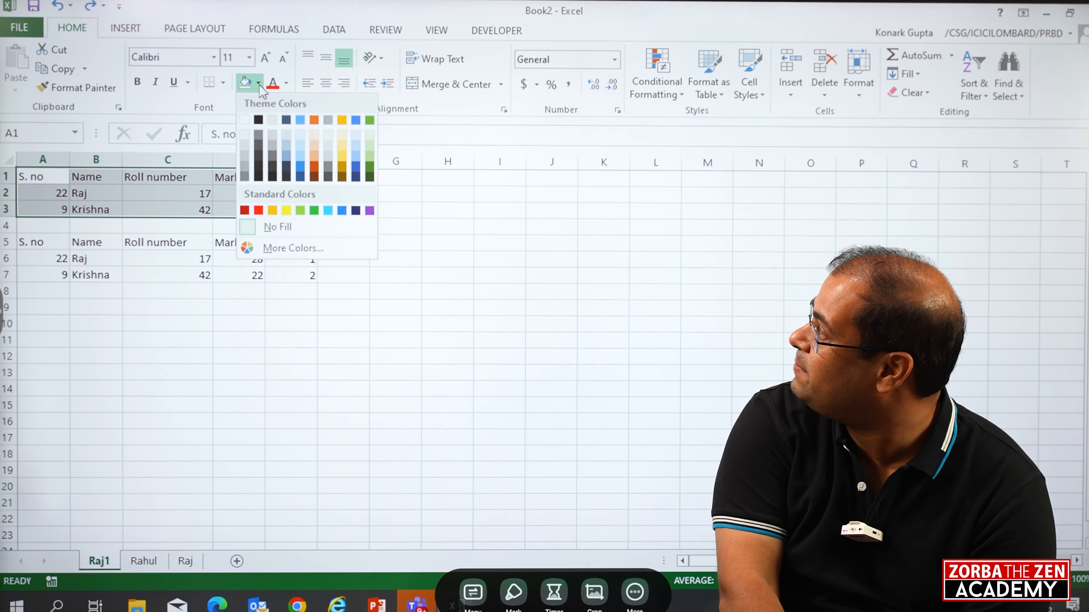
click(312, 156)
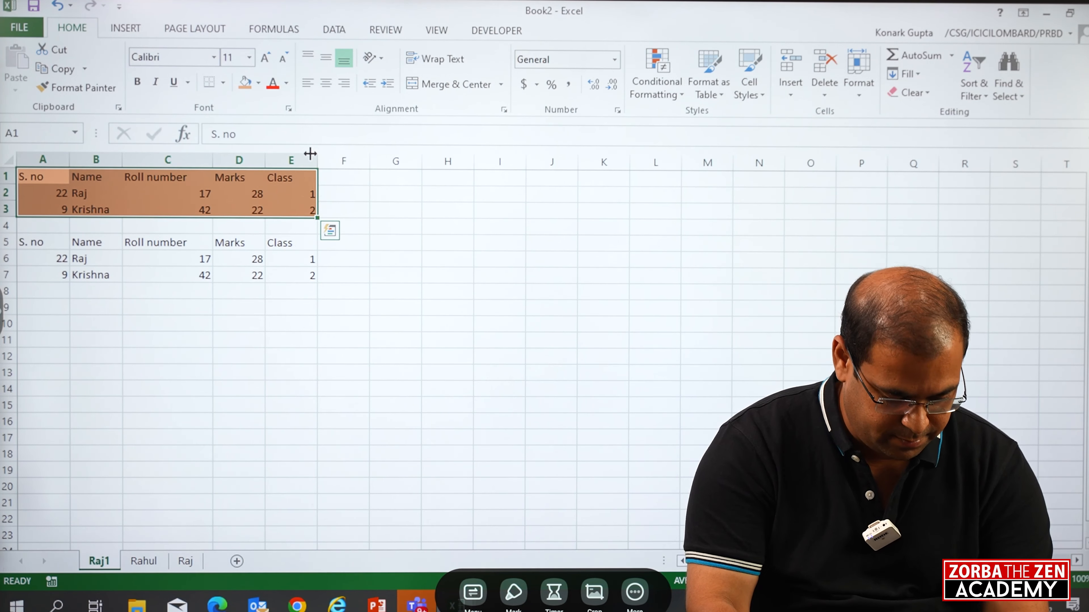
- Delete the three rows of the orange table and the blank row above the remaining table
drag(30, 177, 289, 206)
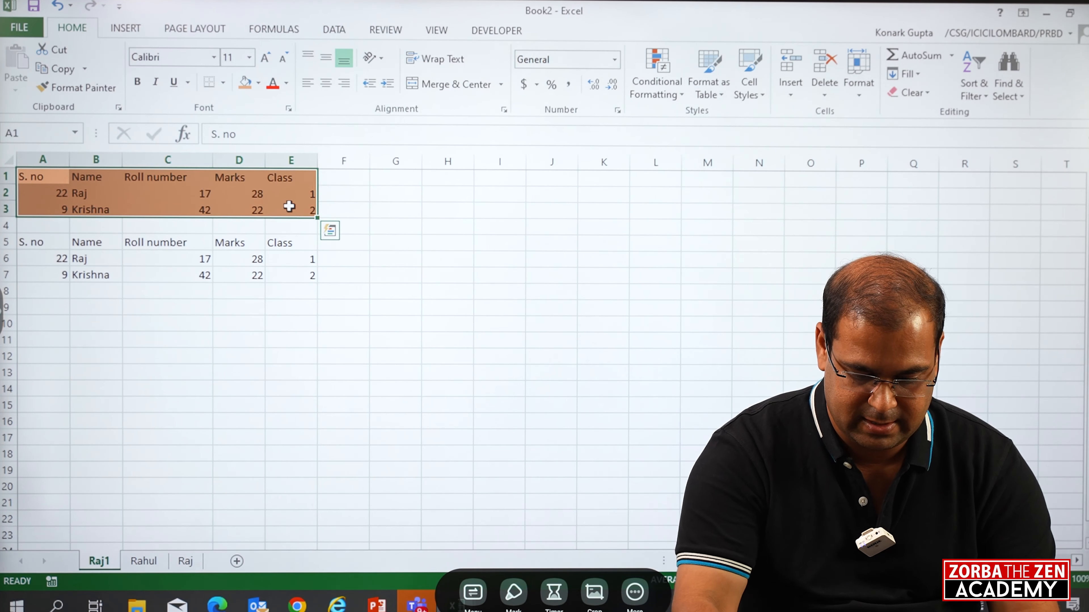
key(shift+space)
key(ctrl+minus)
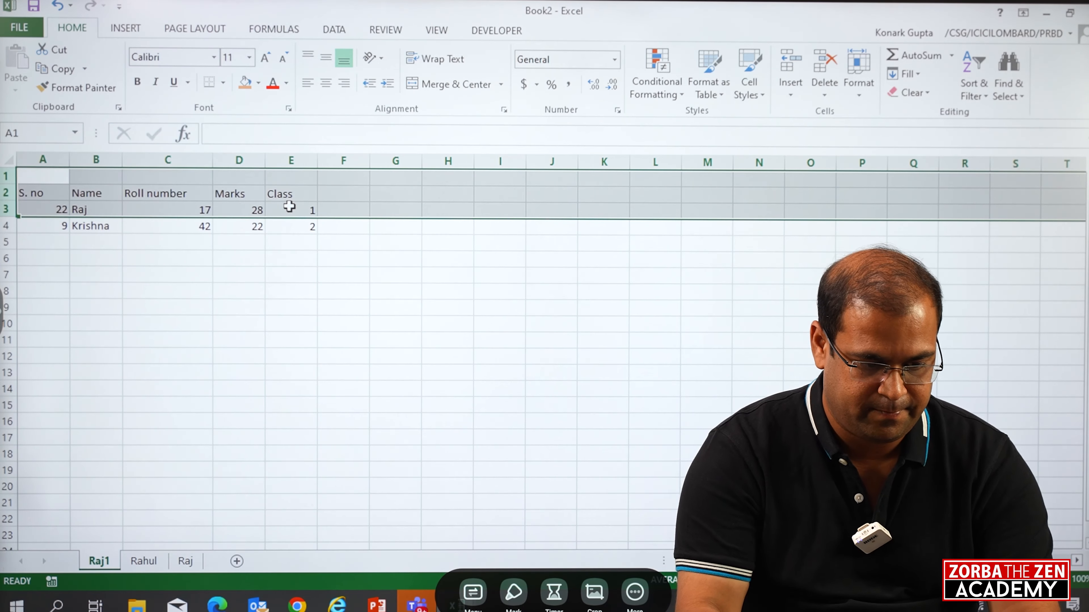
key(Down)
key(Up)
key(shift+space)
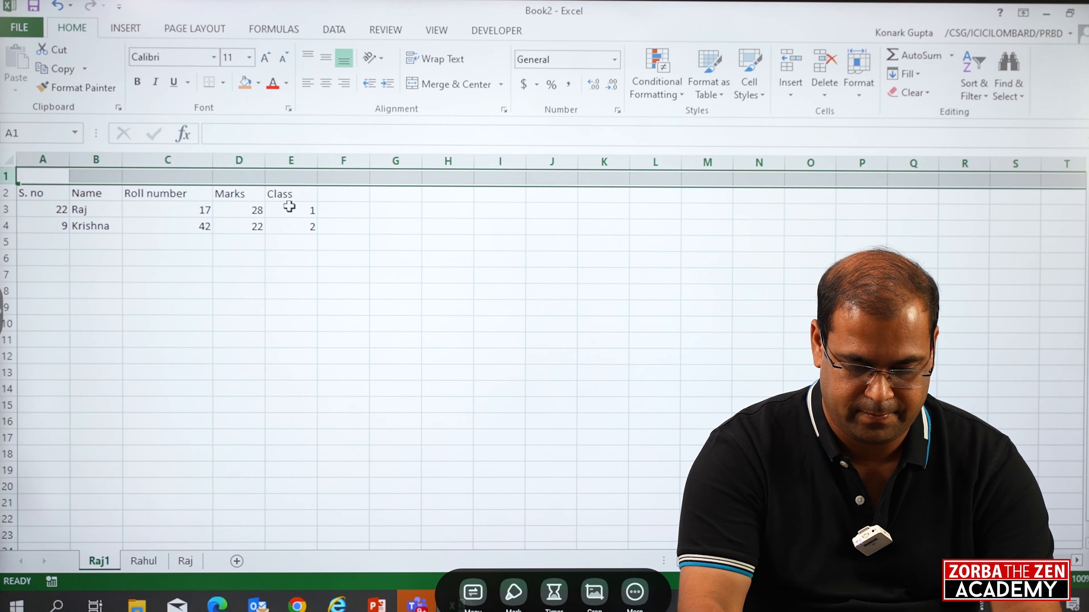
key(ctrl+minus)
- Fill the record in A3:E3 down through row 15
key(Down)
key(Down)
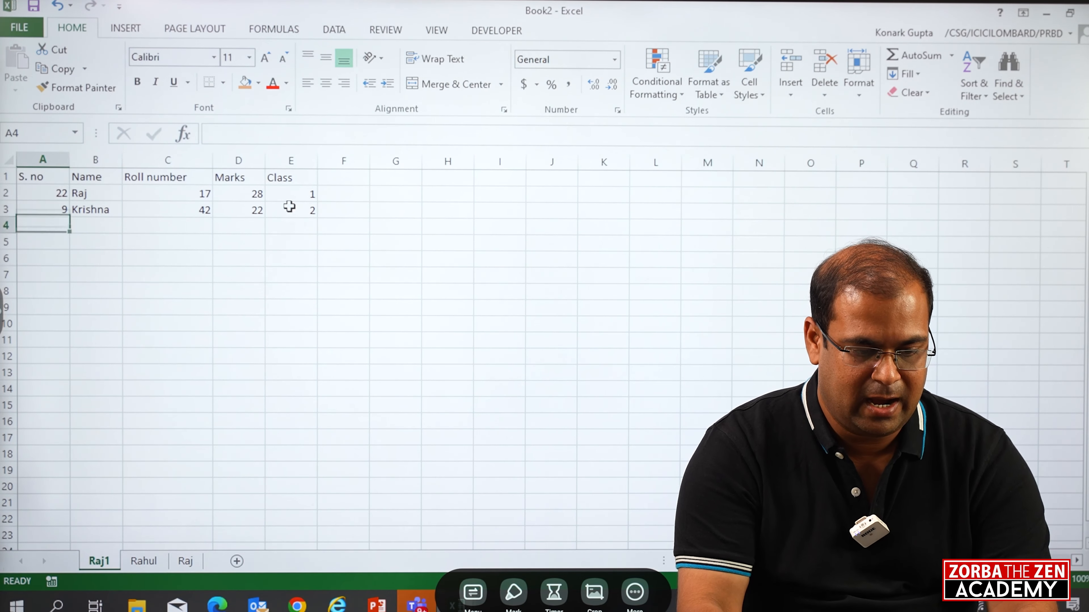
key(shift+Down)
key(shift+Up)
key(shift+Right)
key(shift+Right)
key(shift+Right)
key(shift+Right)
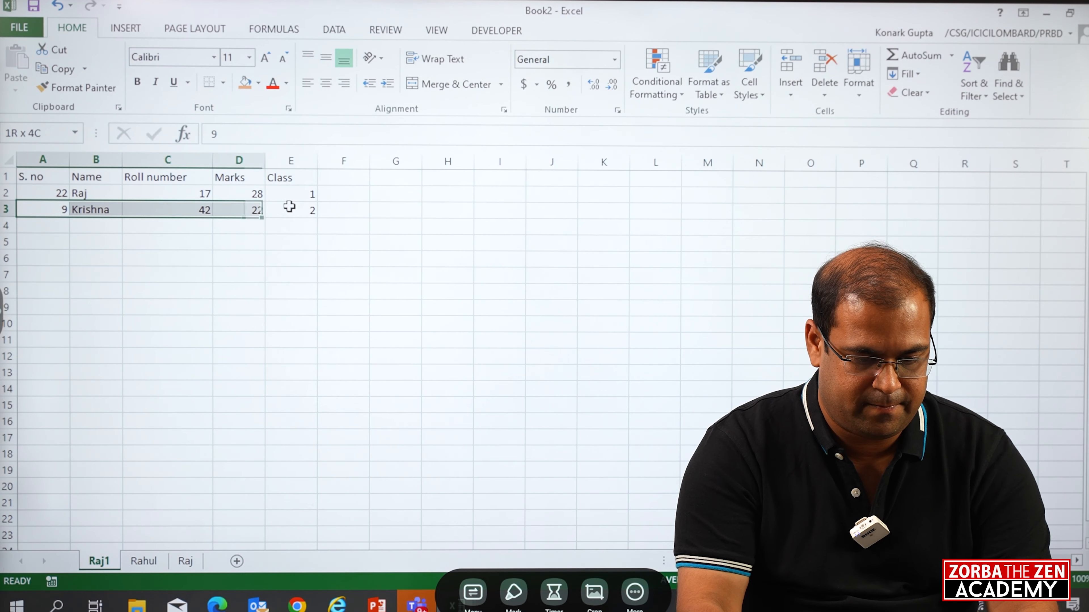
key(shift+Down)
key(shift+Down)
key(shift+Down)
key(shift+Down)
key(shift+Down)
key(shift+Down)
key(shift+Down)
key(shift+Down)
key(shift+Down)
key(shift+Down)
key(shift+Down)
key(shift+Down)
key(ctrl+d)
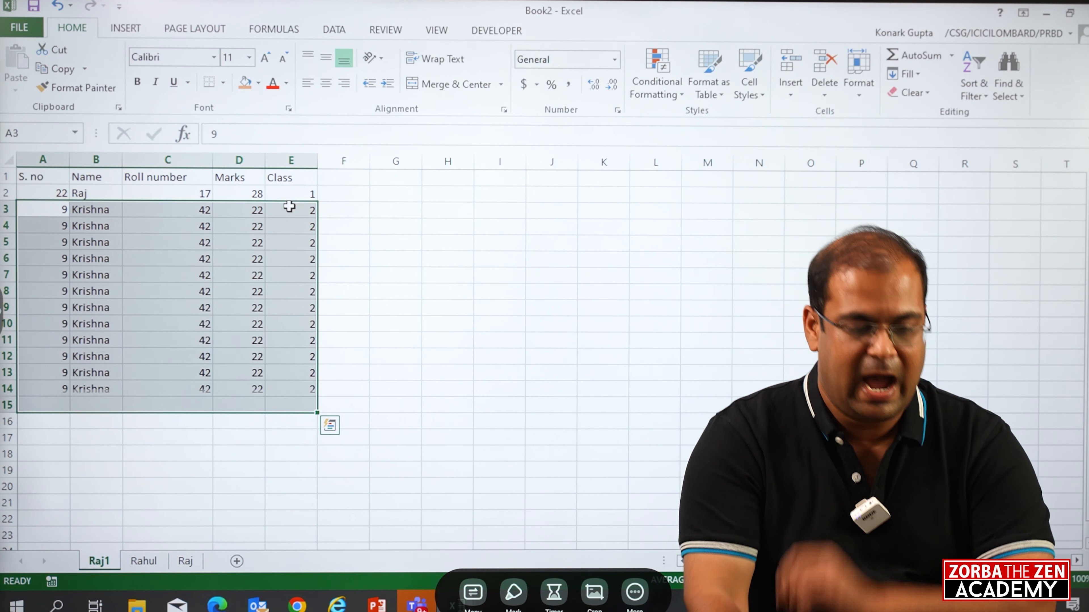
- Fill the record in A2:E2 down to row 32, replacing the records below it, and return to cell A1
key(Up)
key(shift+Down)
key(shift+Down)
key(shift+Down)
key(shift+Right)
key(Up)
key(Down)
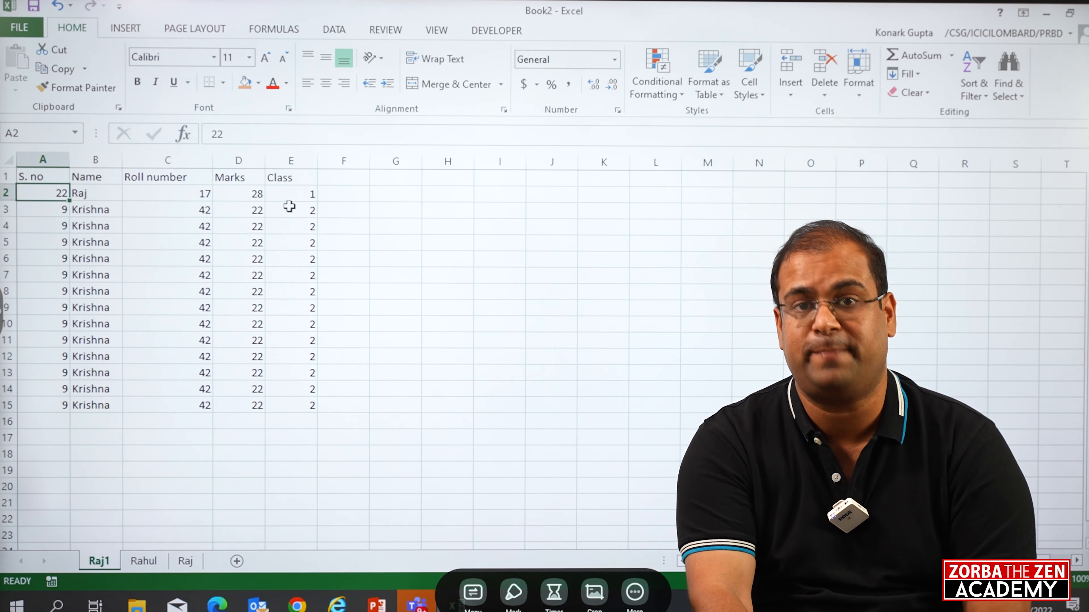
key(Down)
key(shift+Right)
key(shift+Right)
key(shift+Right)
key(shift+Right)
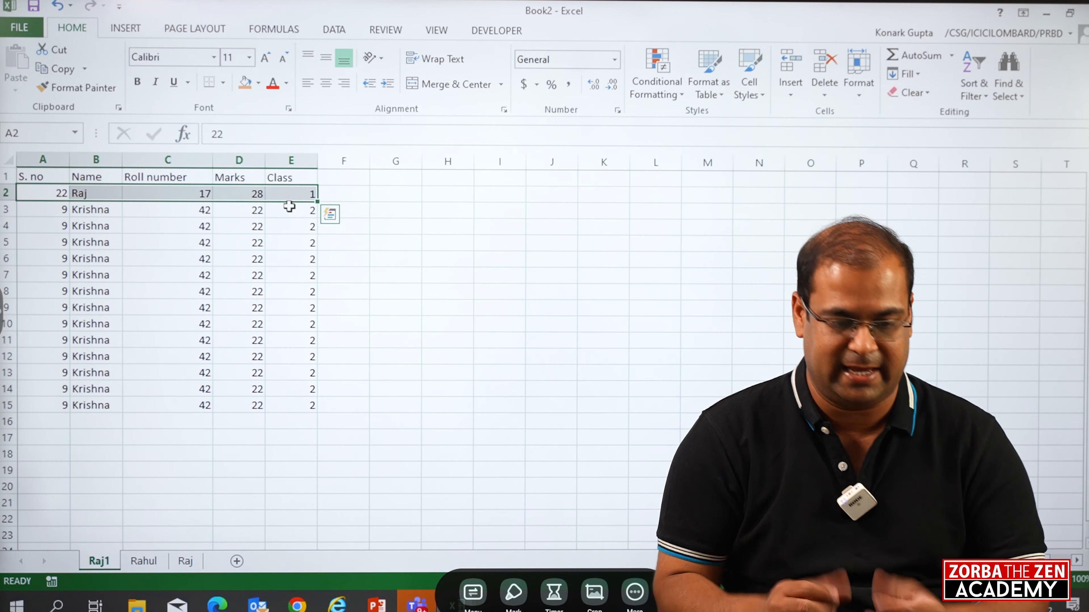
key(shift+Down)
key(shift+Down)
key(shift+Down)
key(shift+Down)
key(shift+Down)
key(shift+Down)
key(shift+Down)
key(shift+Down)
key(shift+Down)
key(shift+Down)
key(shift+Down)
key(shift+Down)
key(shift+Down)
key(shift+Down)
key(shift+Down)
key(shift+Down)
key(shift+Down)
key(shift+Down)
key(shift+Down)
key(shift+Down)
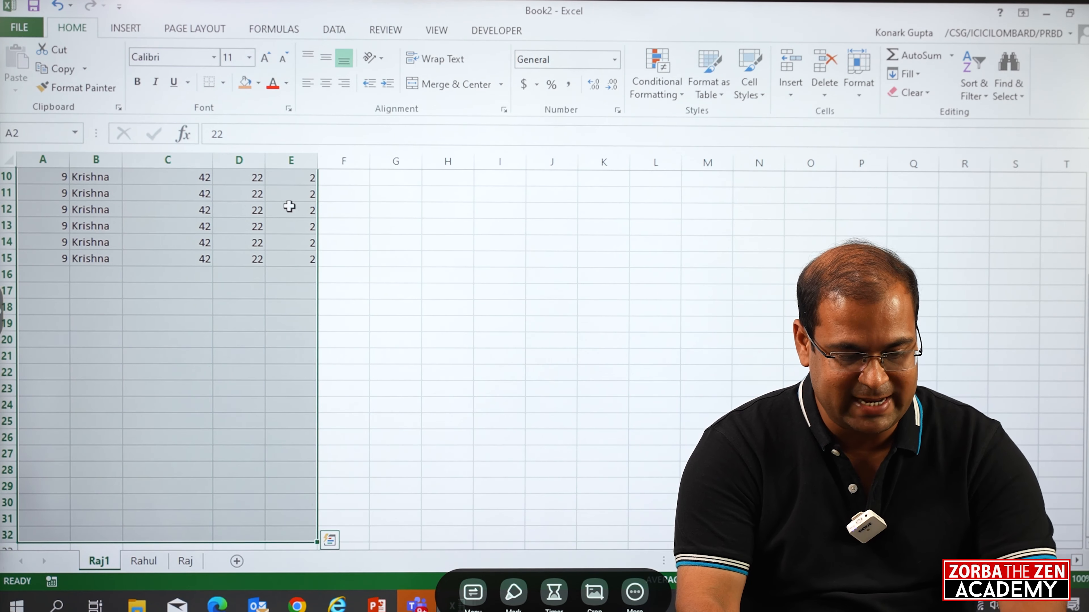
key(ctrl+d)
key(ctrl+Home)
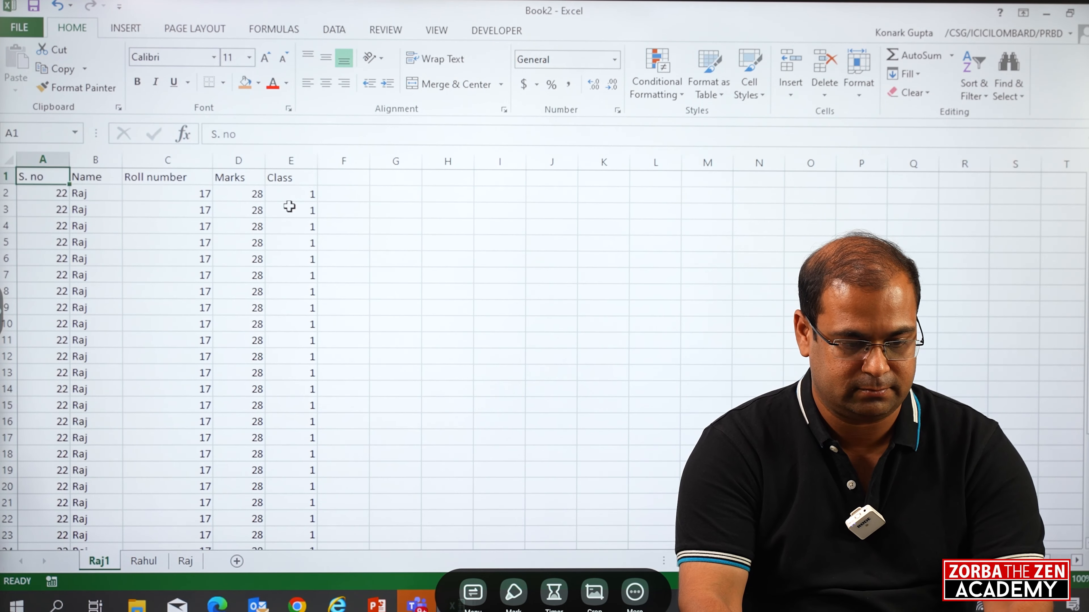
- Go down column A from row 2 to row 18 to look over the filled records
key(Down)
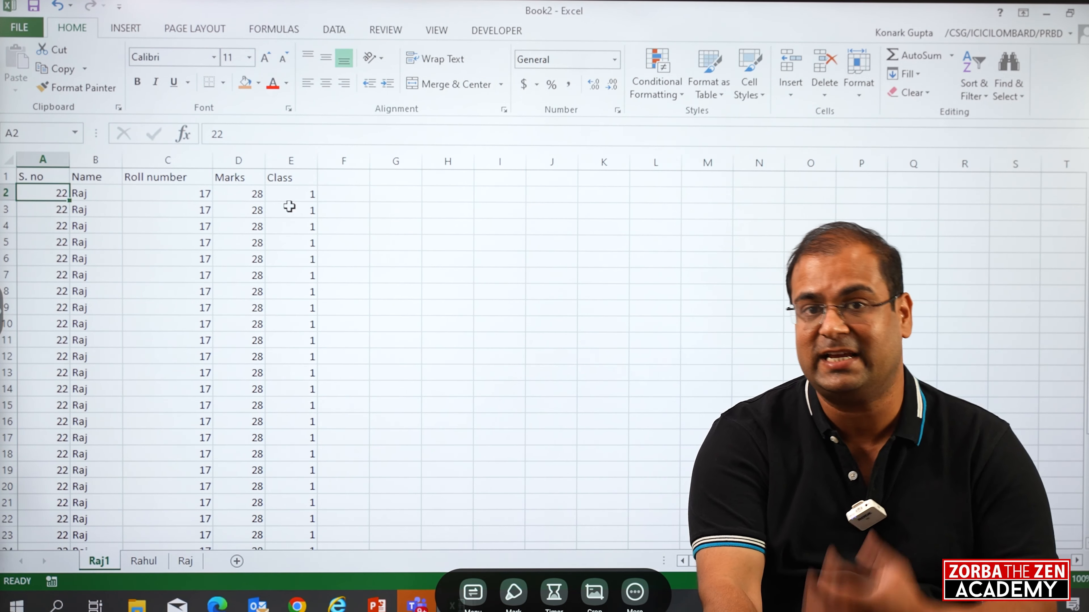
key(Down)
key(Down)
key(Down)
key(Down)
key(Down)
key(Down)
key(Down)
key(Down)
key(Down)
key(Down)
key(Down)
key(Down)
key(Down)
key(Down)
key(Down)
key(Down)
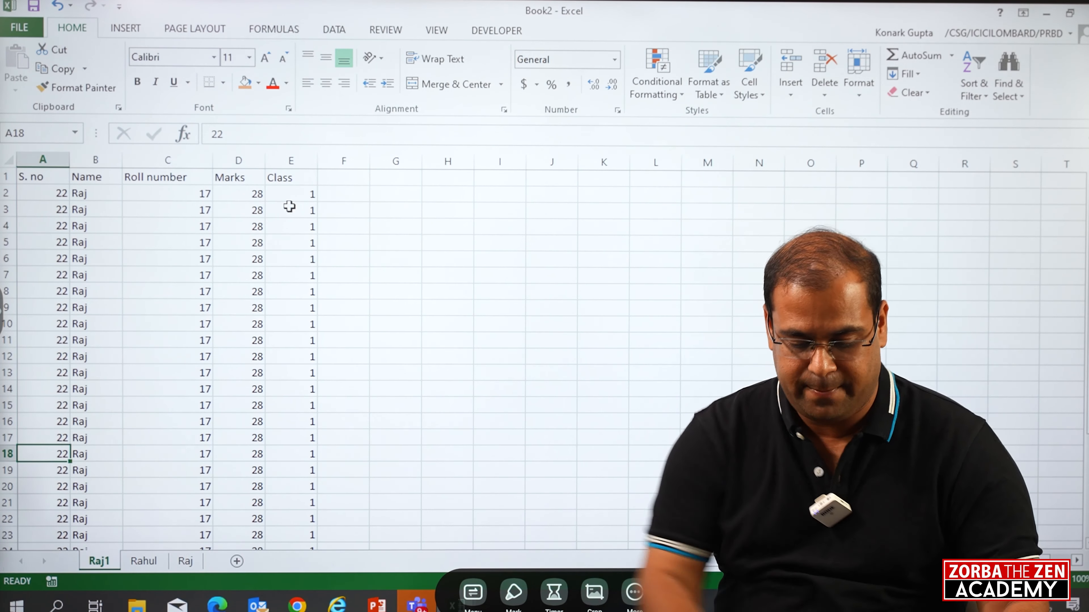
- Make the header row A1:E1 bold and give it the light orange fill
key(ctrl+Home)
key(ctrl+shift+Right)
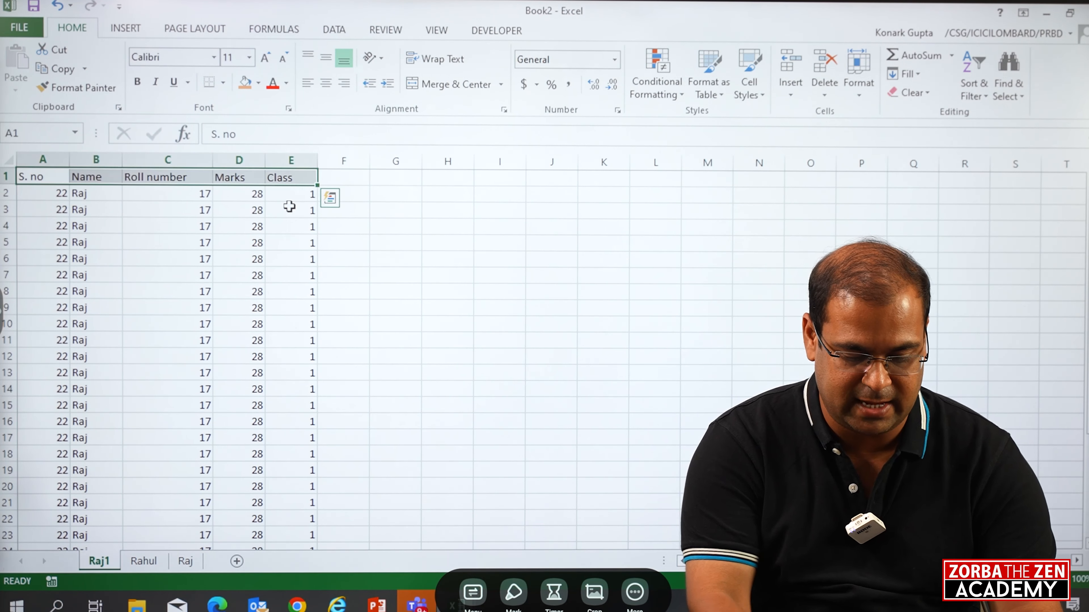
key(ctrl+b)
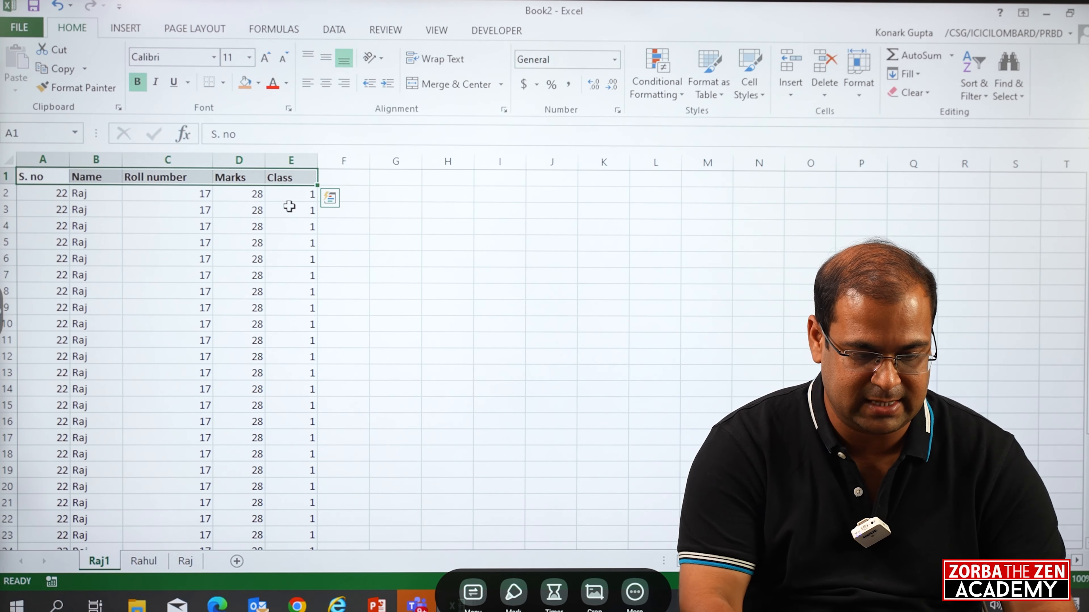
click(247, 84)
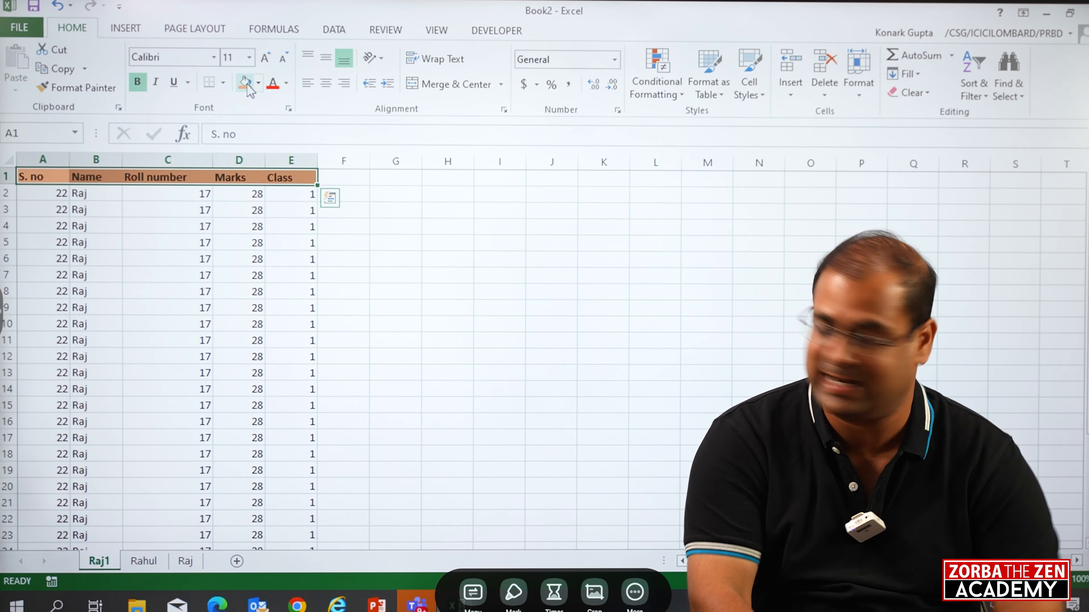
- Go down column A to row 24 to examine whether the header row stays in view
click(41, 190)
key(Down)
key(Down)
key(Down)
key(Down)
key(Down)
key(Down)
key(Down)
key(Down)
key(Down)
key(Down)
key(Down)
key(Down)
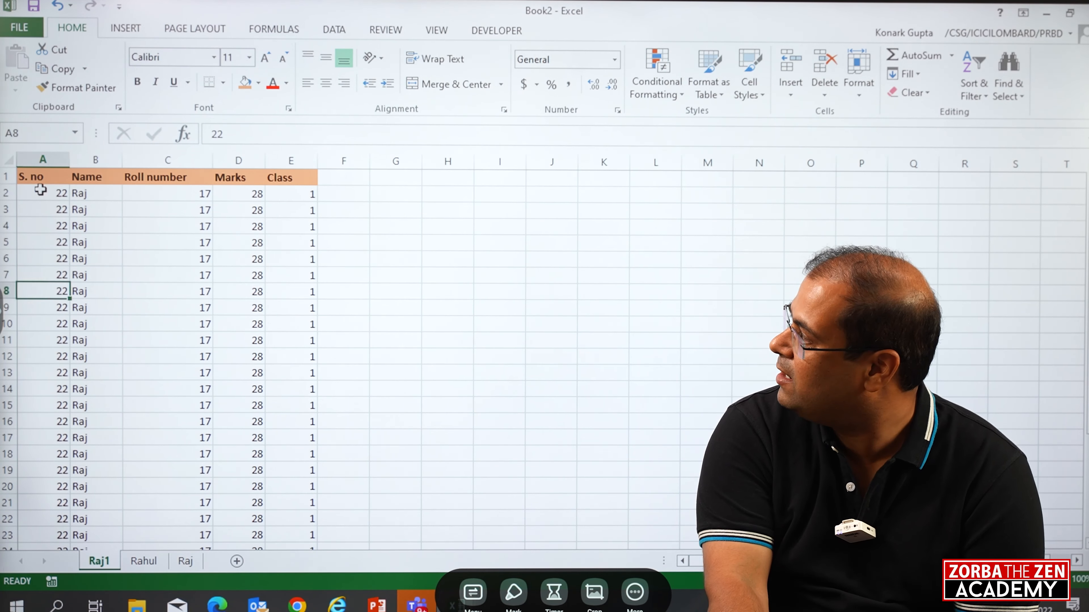
key(Down)
key(Down)
key(Down)
key(Down)
key(Down)
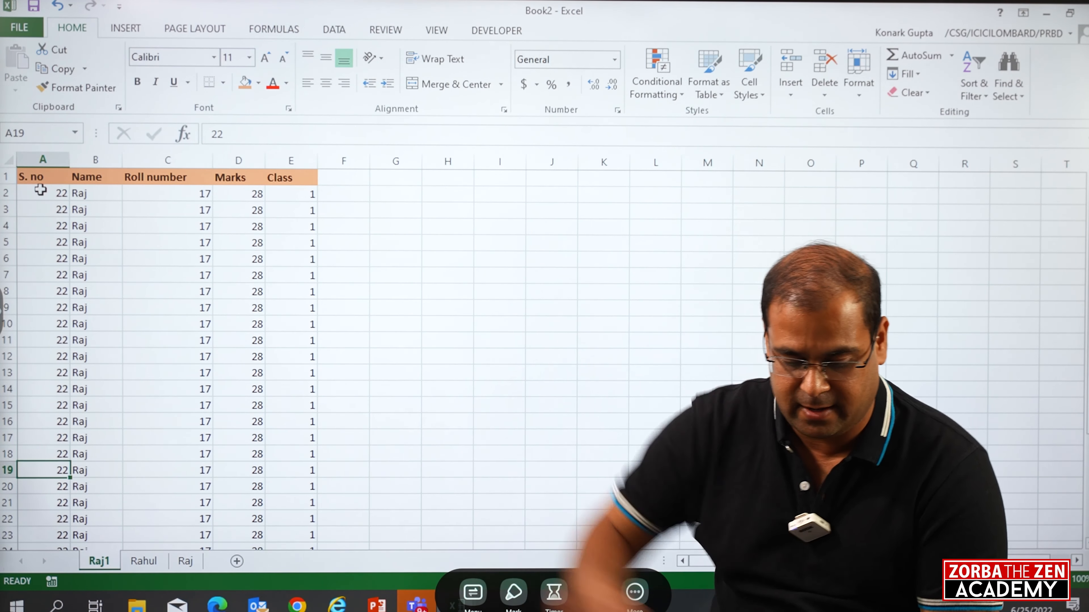
key(Down)
key(Down)
key(Down)
key(Down)
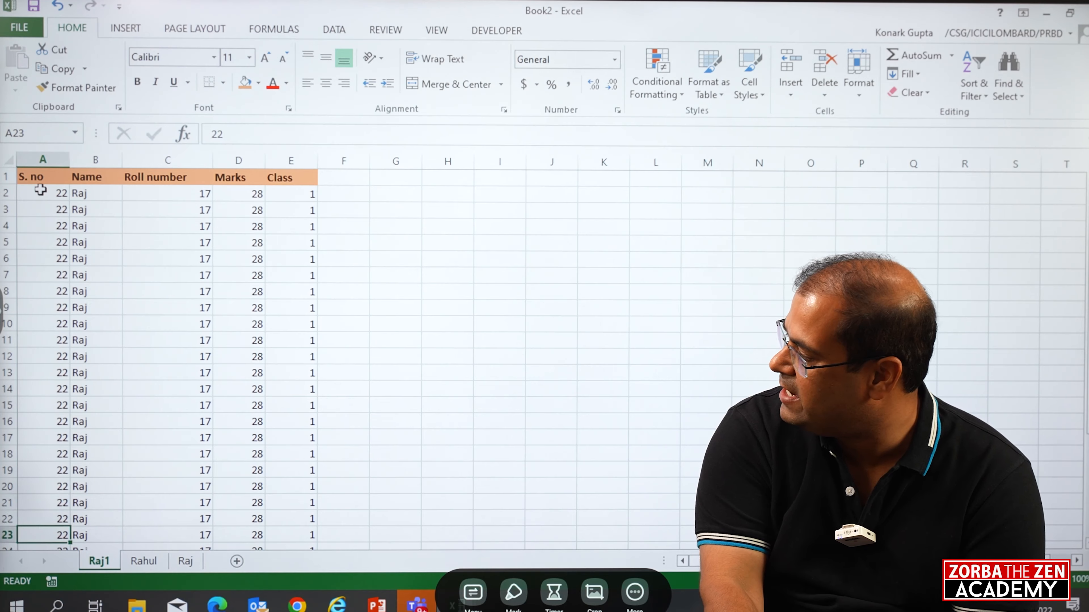
key(Down)
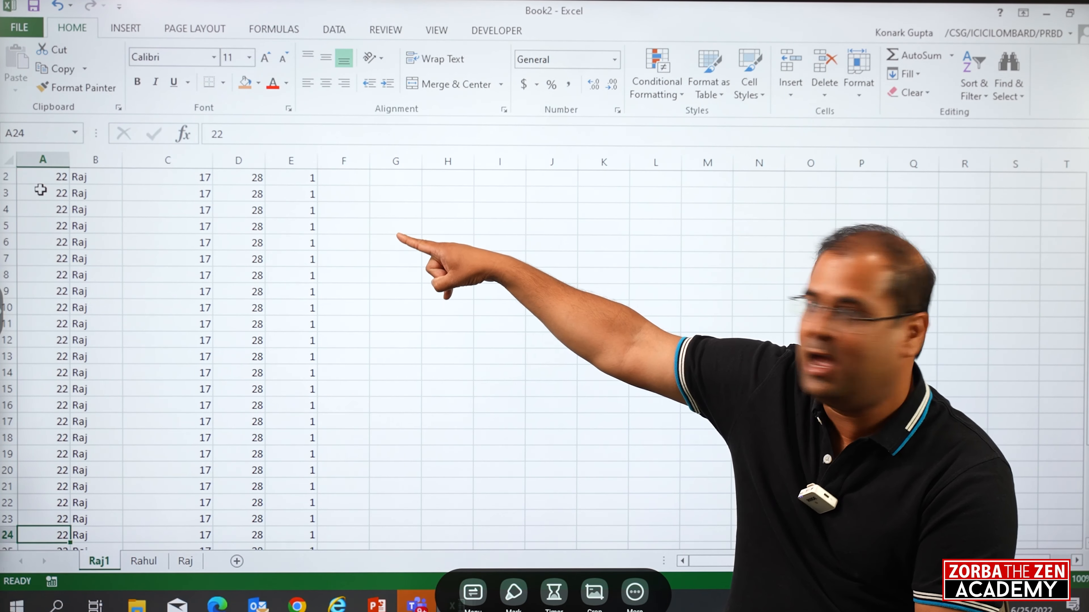
click(178, 244)
key(Right)
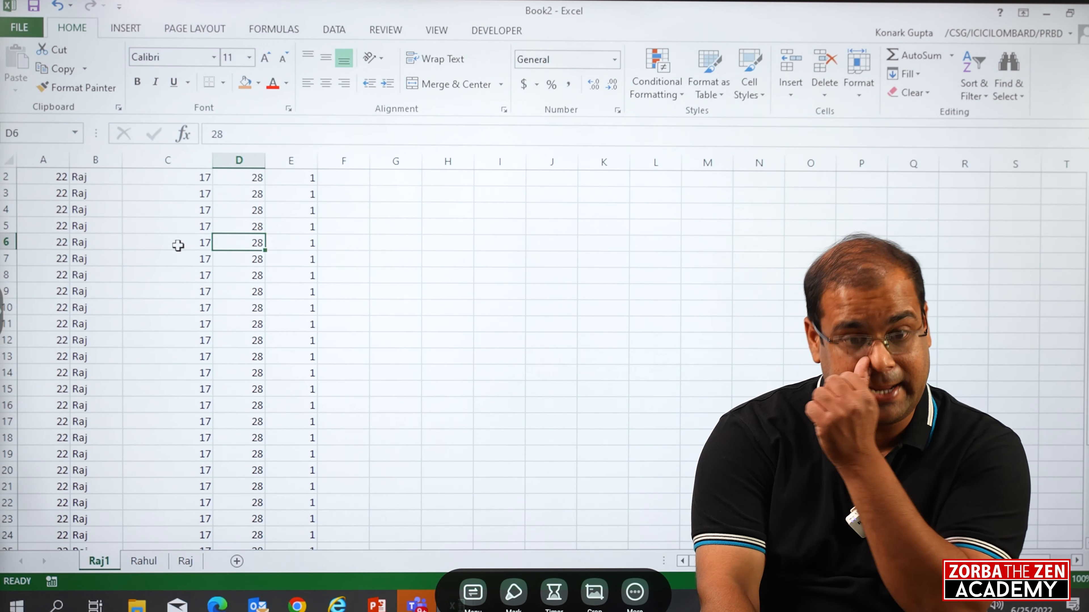
key(Right)
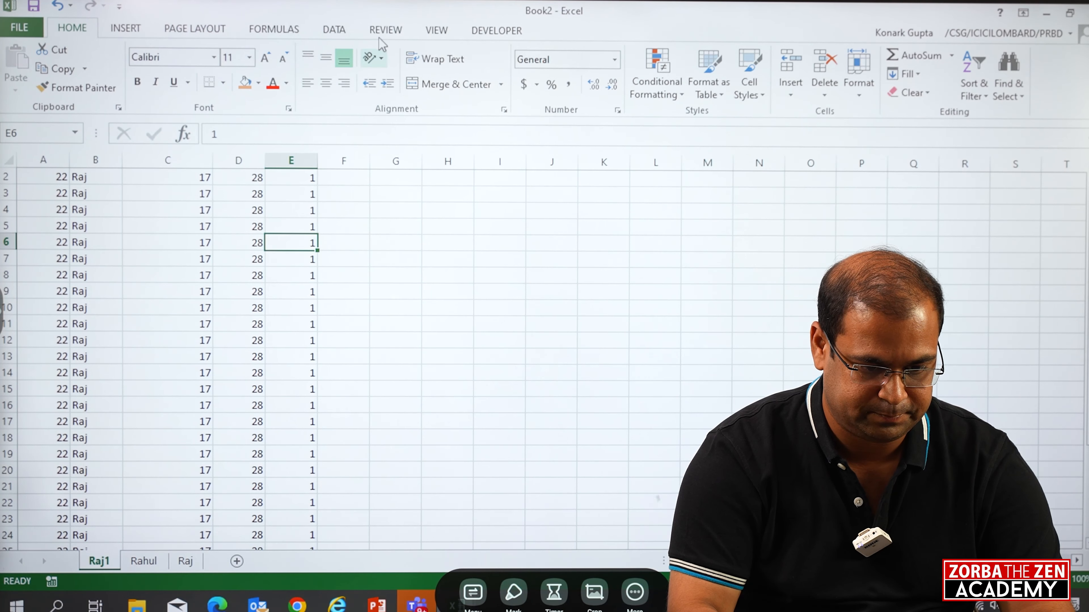
click(343, 39)
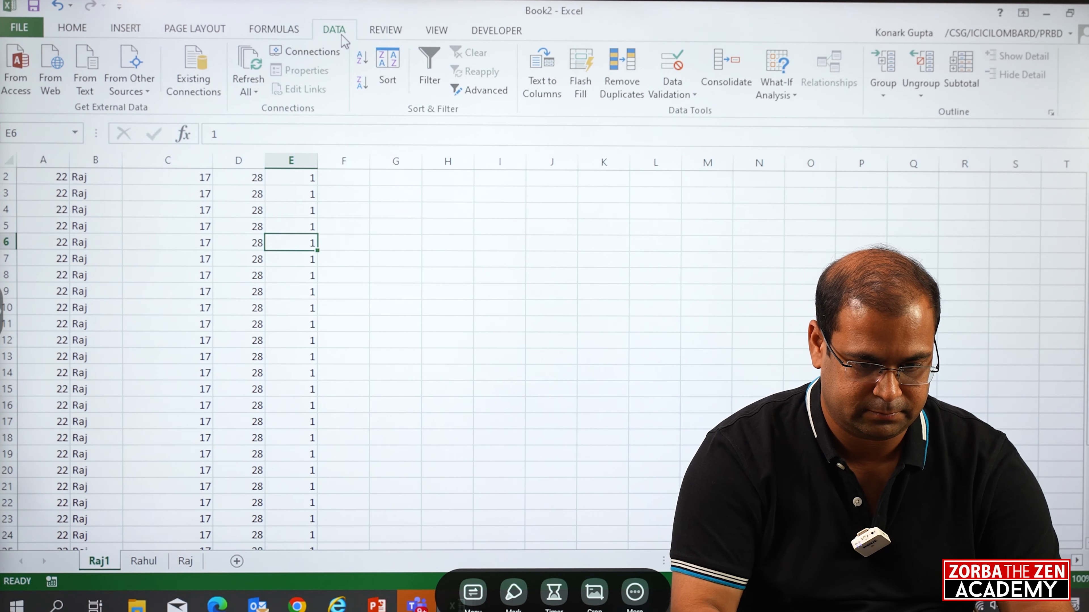
click(127, 29)
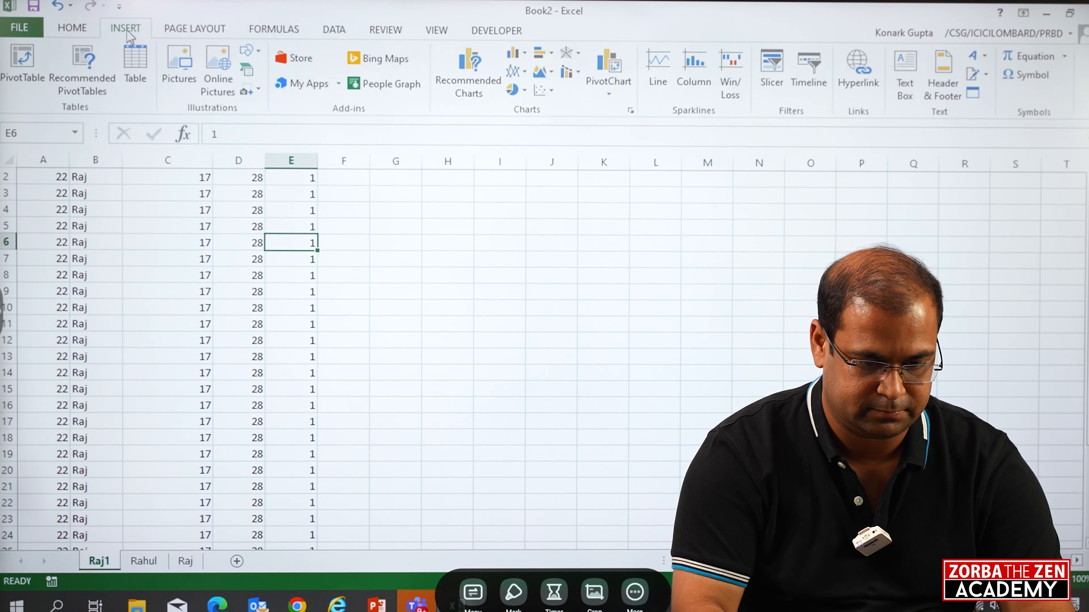
- Freeze the panes at cell A2 to lock the header row above it
key(Left)
key(Left)
key(Left)
key(Left)
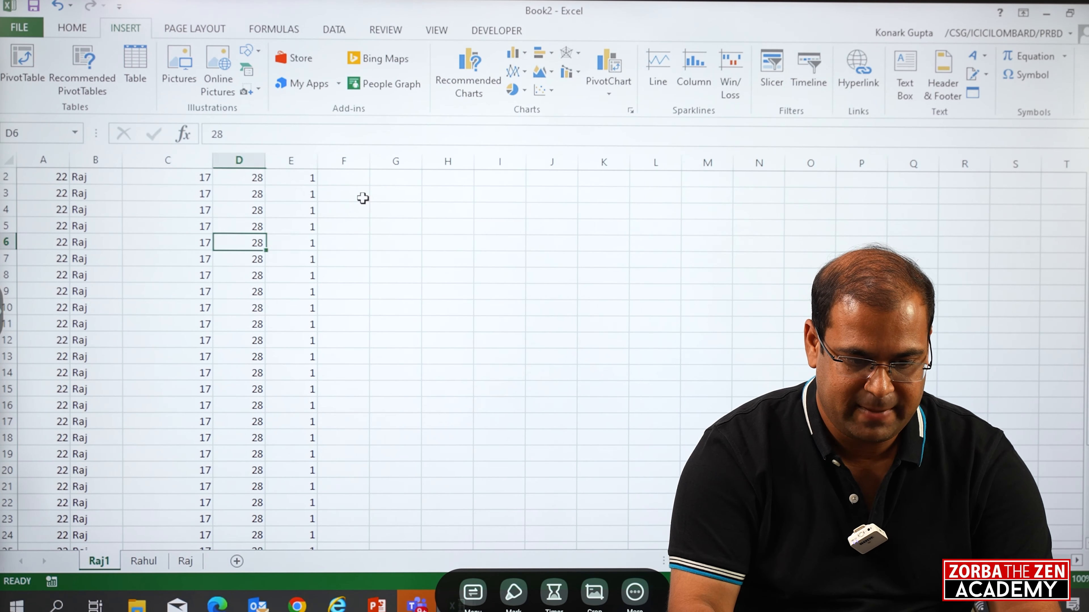
key(Up)
key(Up)
key(Up)
key(Up)
key(Up)
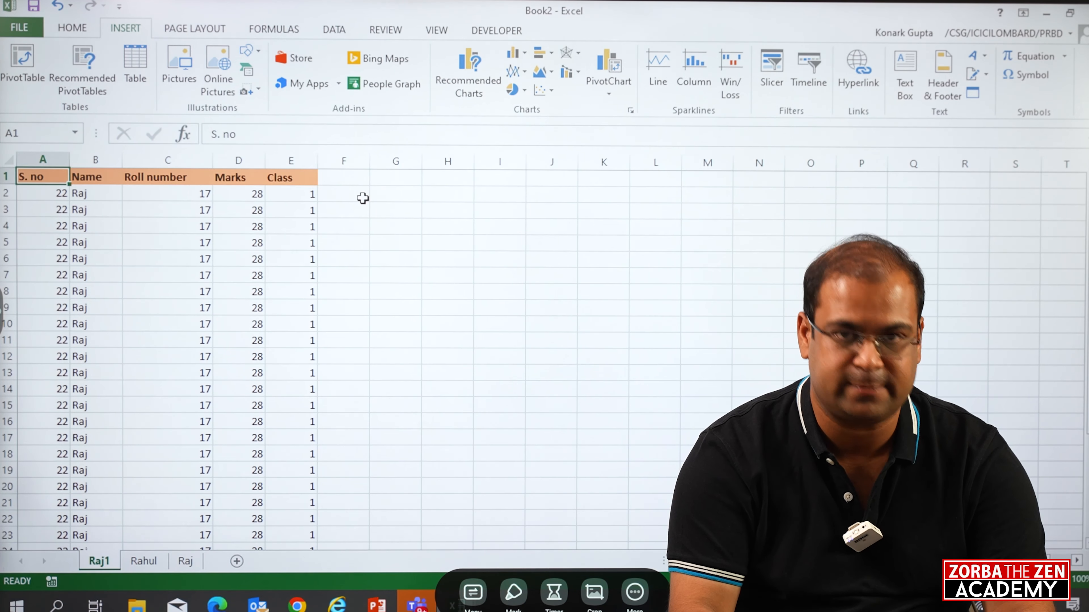
key(Down)
key(alt)
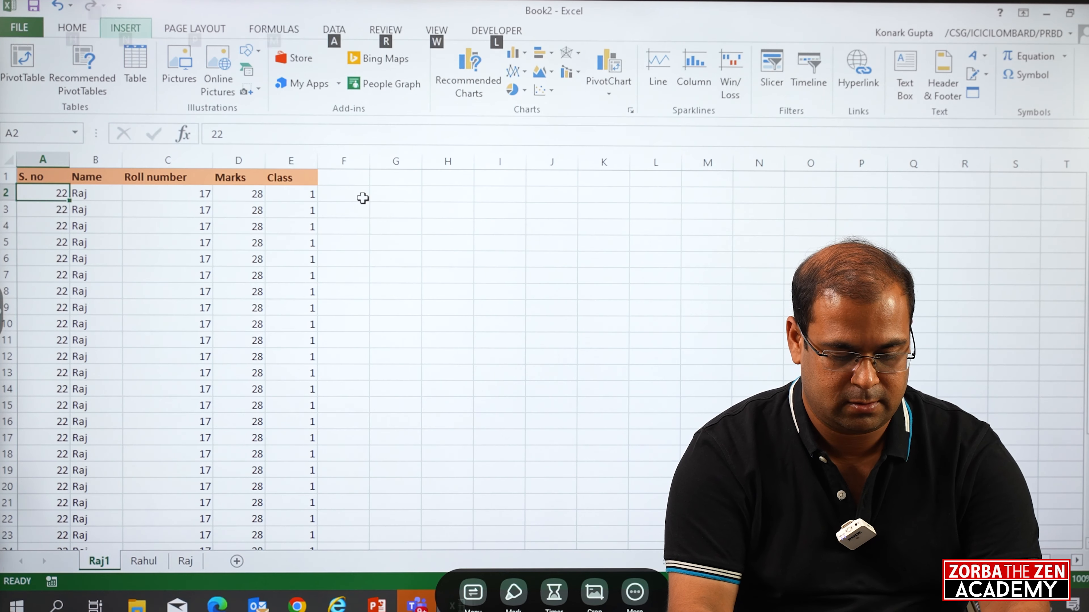
key(w)
key(f)
key(f)
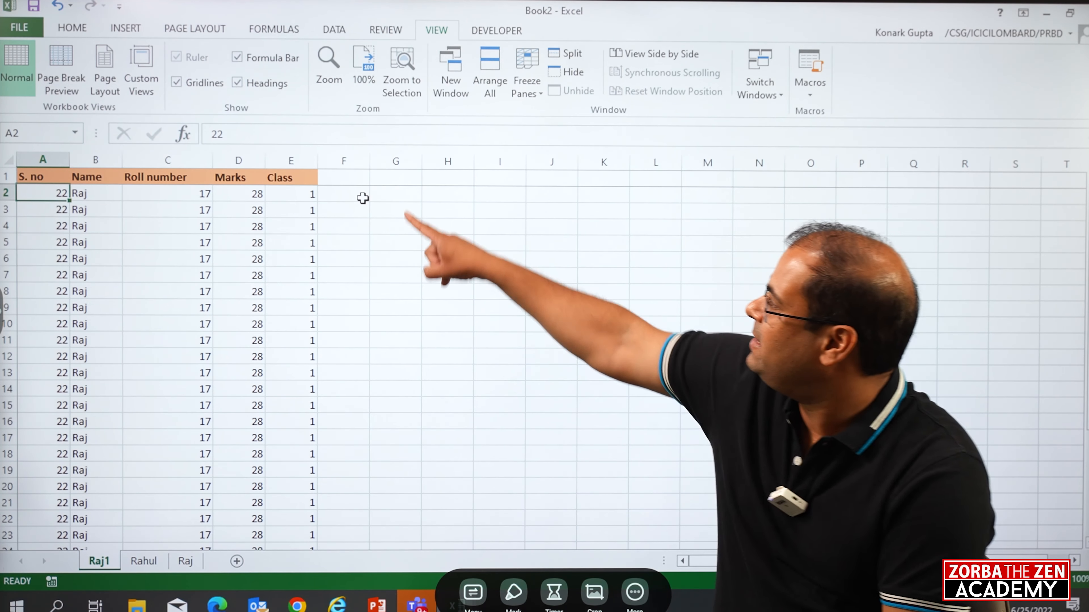
- Apply the Freeze Top Row option to the sheet
key(alt)
key(w)
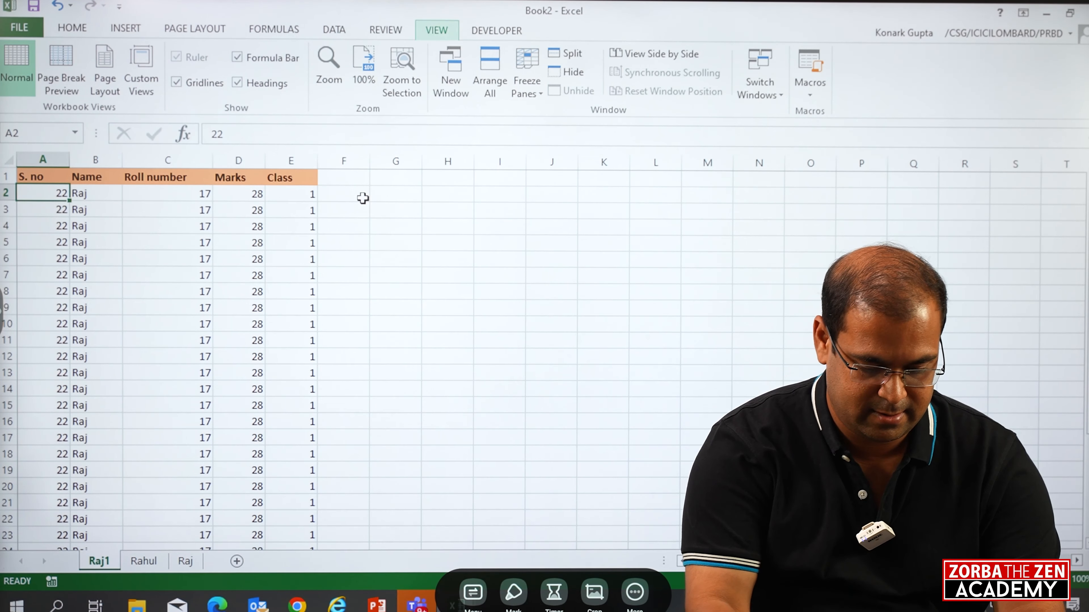
key(w)
key(f)
key(r)
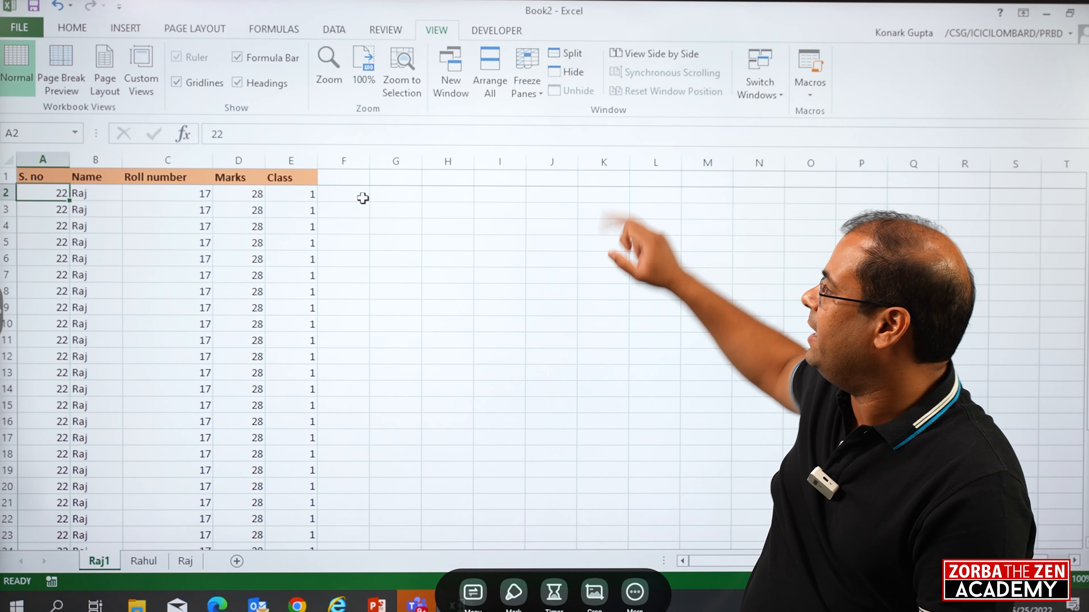
- Go down column A to row 31 to examine how the frozen header row behaves over the long table
key(Down)
key(Down)
key(Down)
key(Down)
key(Down)
key(Down)
key(Down)
key(Down)
key(Down)
key(Down)
key(Down)
key(Down)
key(Down)
key(Down)
key(Down)
key(Down)
key(Down)
key(Down)
key(Down)
key(Down)
key(Down)
key(Down)
key(Down)
key(Down)
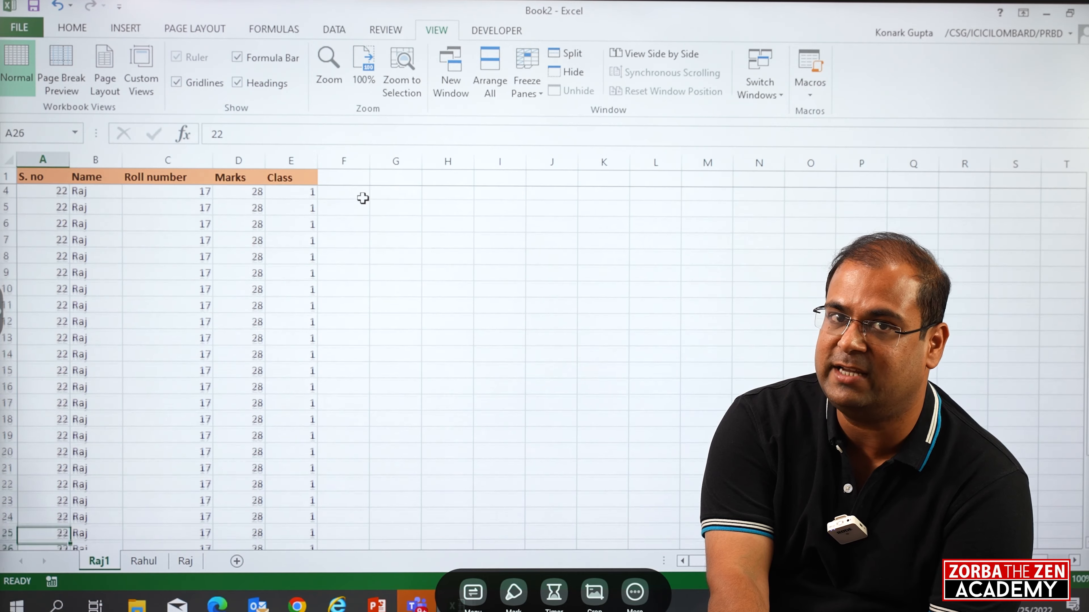
key(Down)
key(Down)
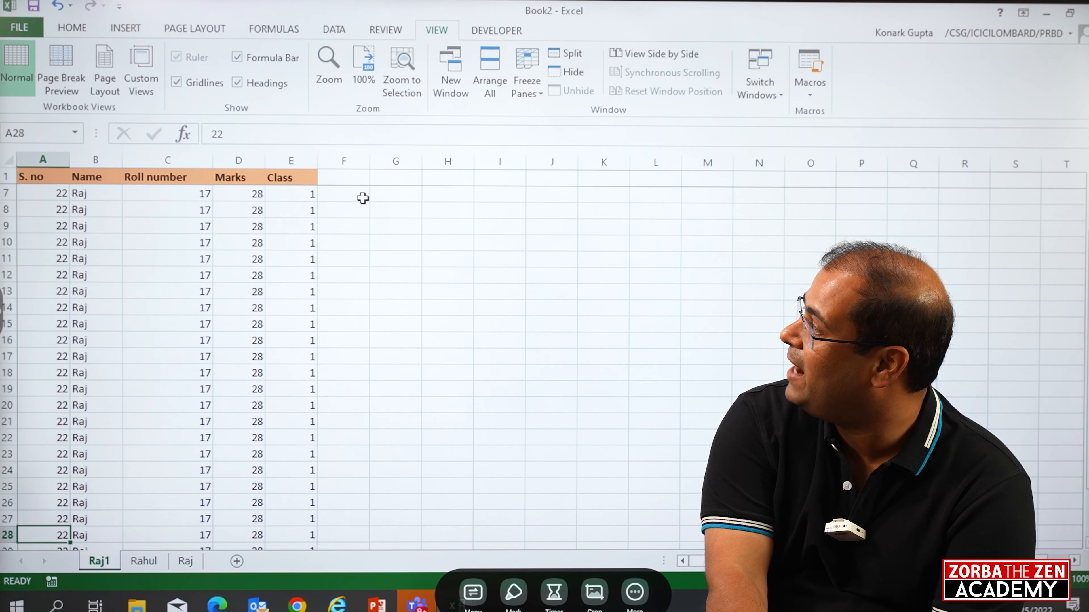
key(Down)
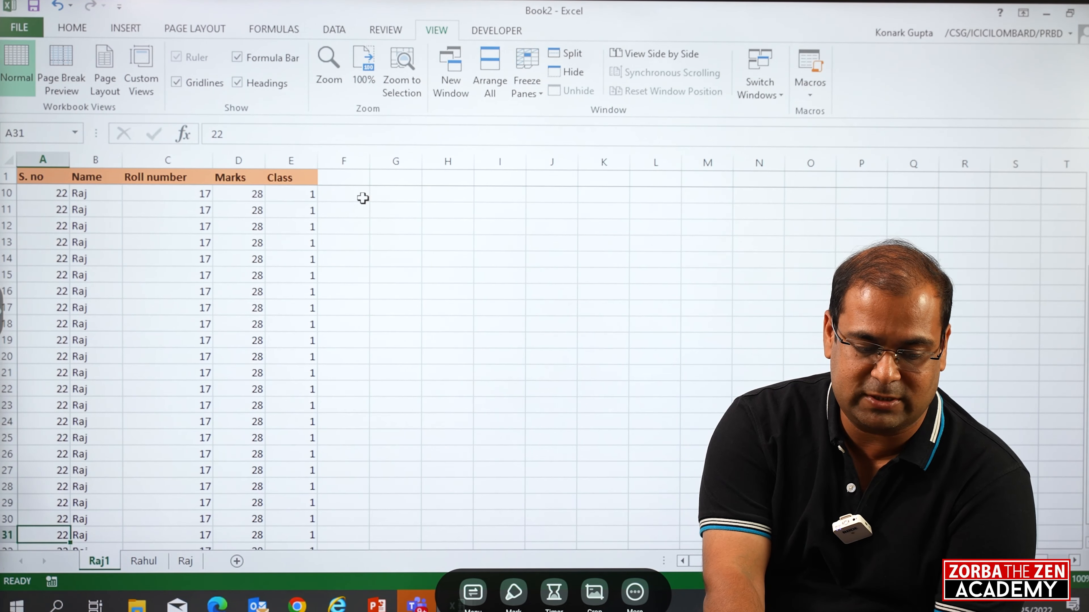
- Move across row 30 to the Class column to examine the records under their frozen headings
key(Right)
key(Right)
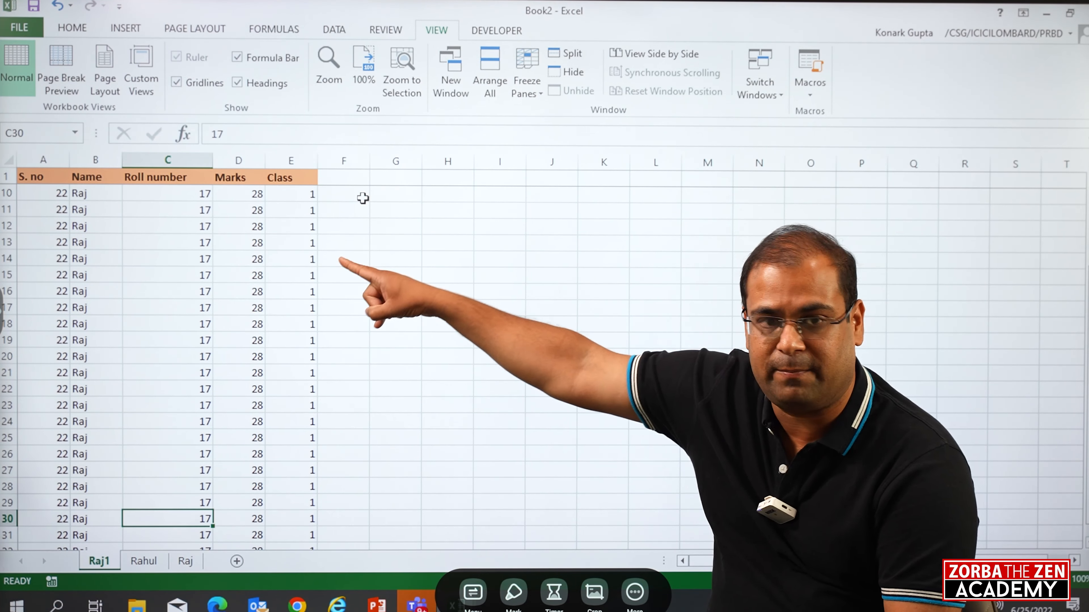
key(Right)
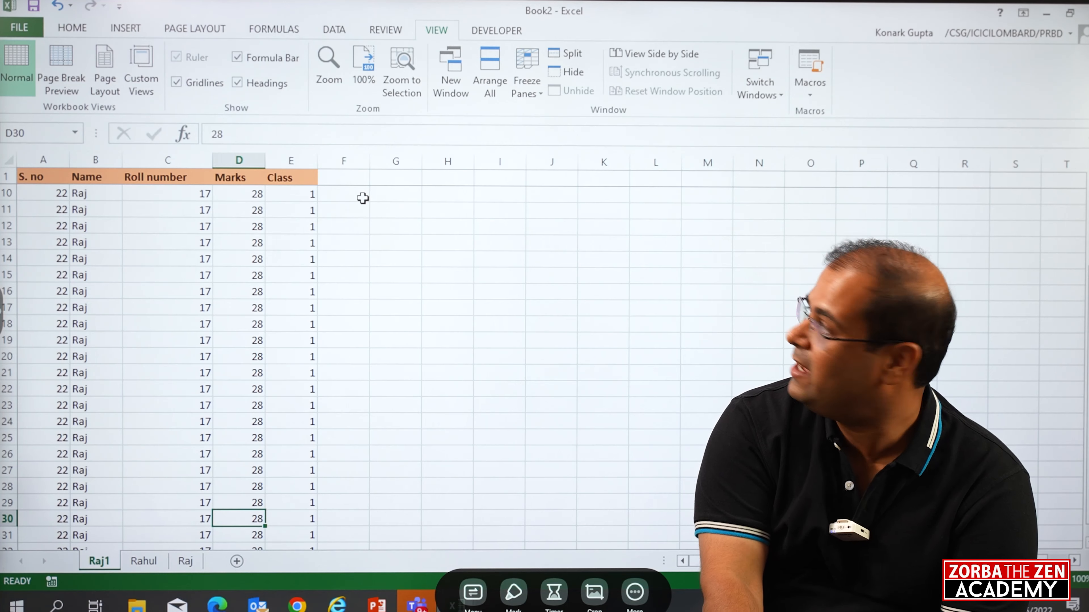
key(Right)
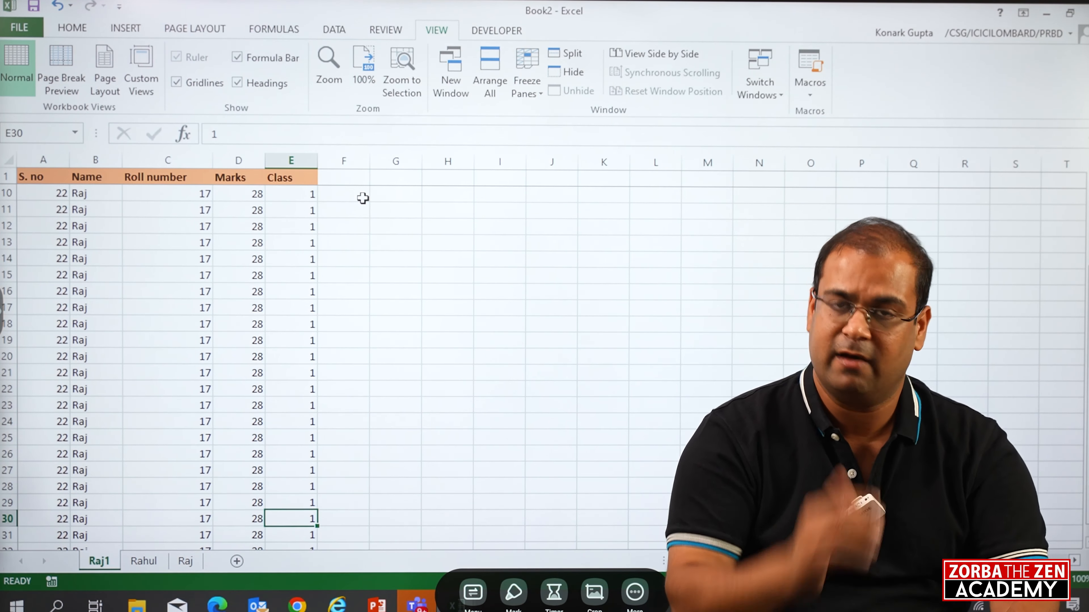
- Return to the top of the table and unfreeze the panes
key(ctrl+Home)
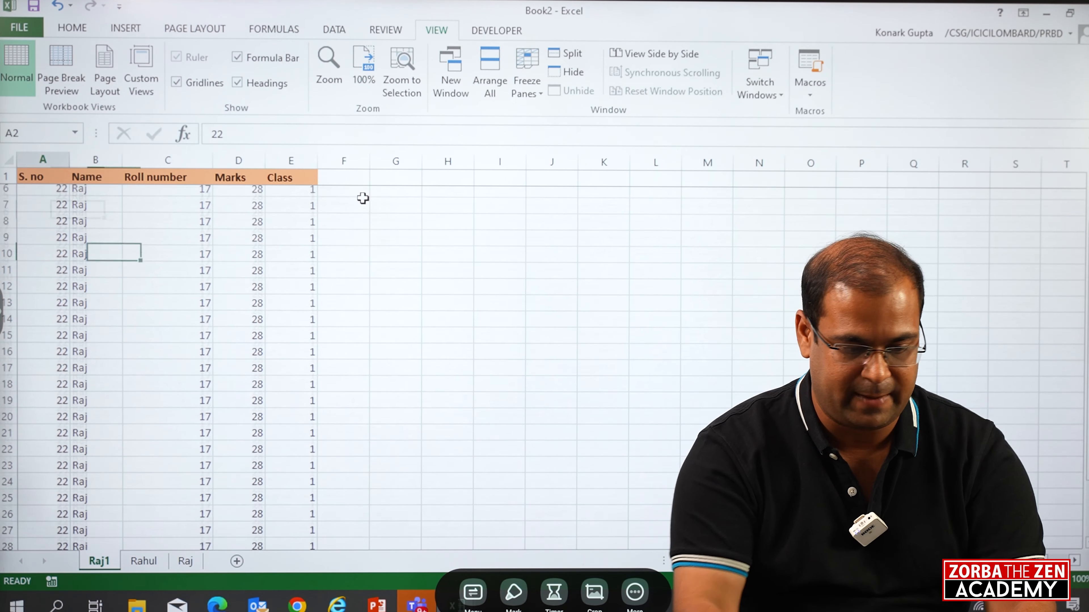
key(Right)
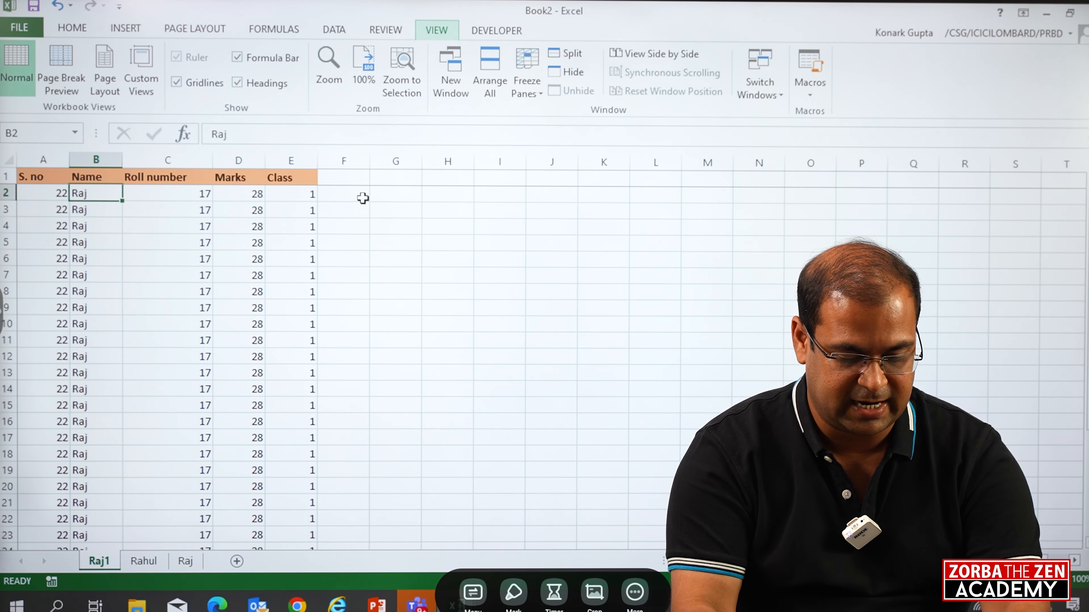
key(f)
key(f)
key(Down)
key(Up)
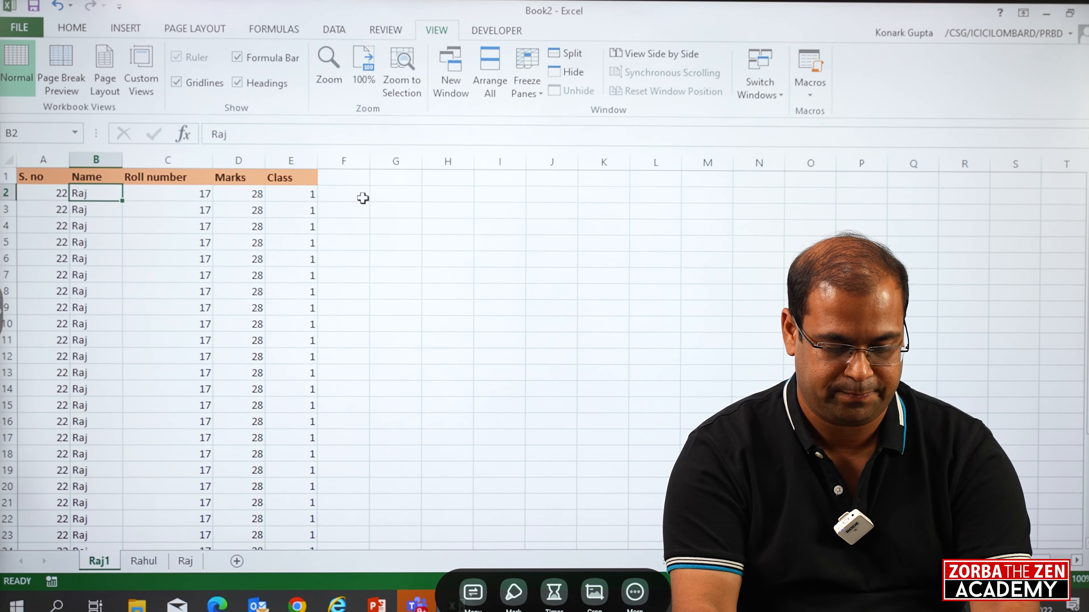
- Go across row 2 to column AK to examine whether the table's first columns stay in view
key(Right)
key(Right)
key(Right)
key(Right)
key(Right)
key(Right)
key(Right)
key(Right)
key(Right)
key(Right)
key(Right)
key(Right)
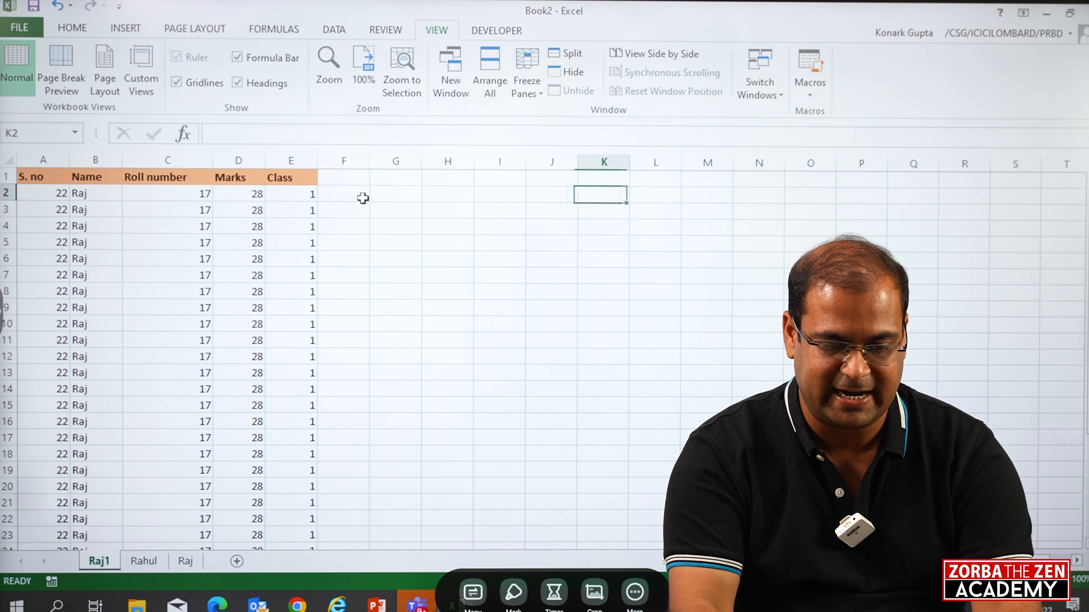
key(Right)
key(Right)
key(Right)
key(Right)
key(Right)
key(Right)
key(Right)
key(Right)
key(Right)
key(Right)
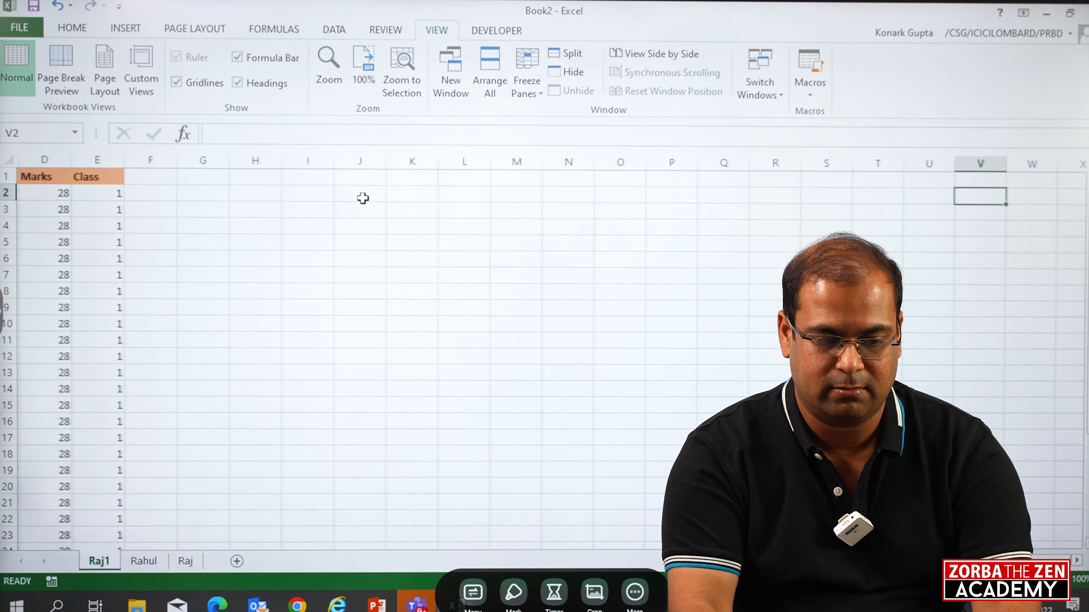
key(Right)
key(Right)
key(Right)
key(Right)
key(Right)
key(Right)
key(Right)
key(Right)
key(Right)
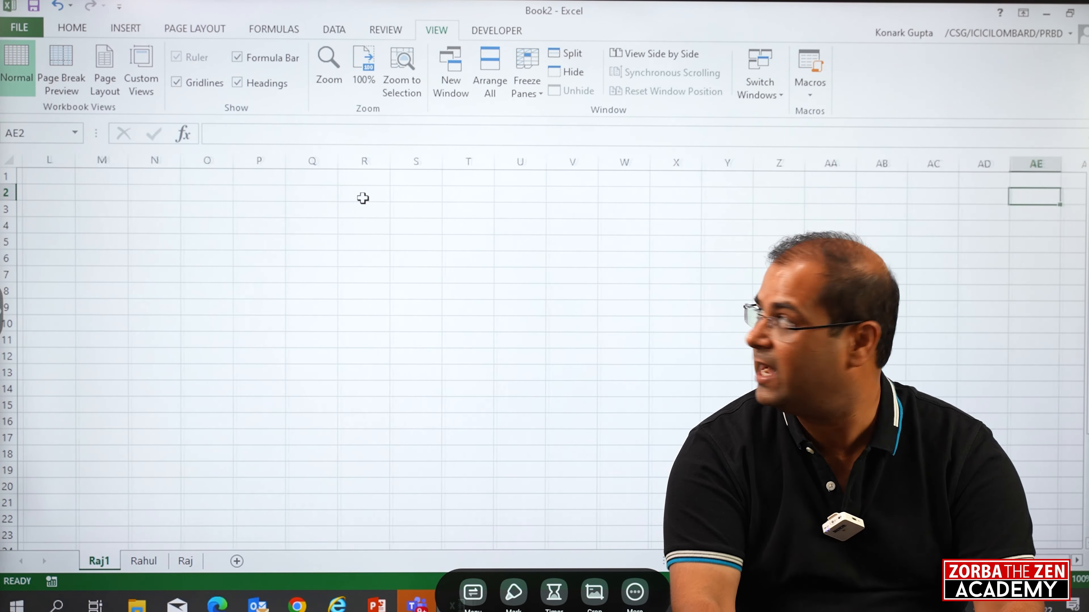
key(Right)
key(Right)
key(Right)
key(Right)
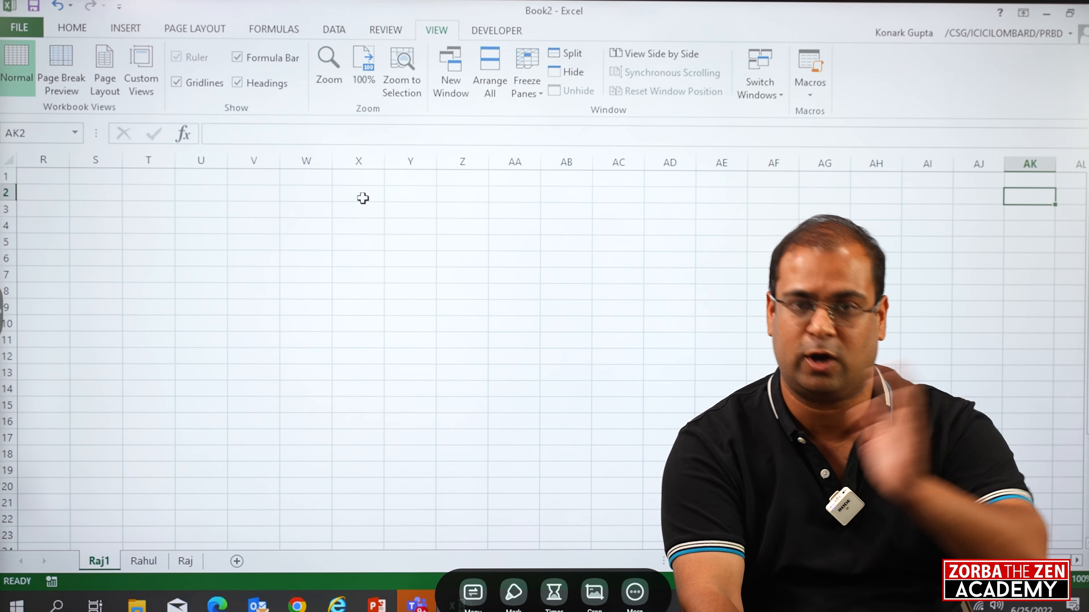
- Return to the table's start and highlight column C and row 2 in turn to examine how they meet at cell C2
key(ctrl+Home)
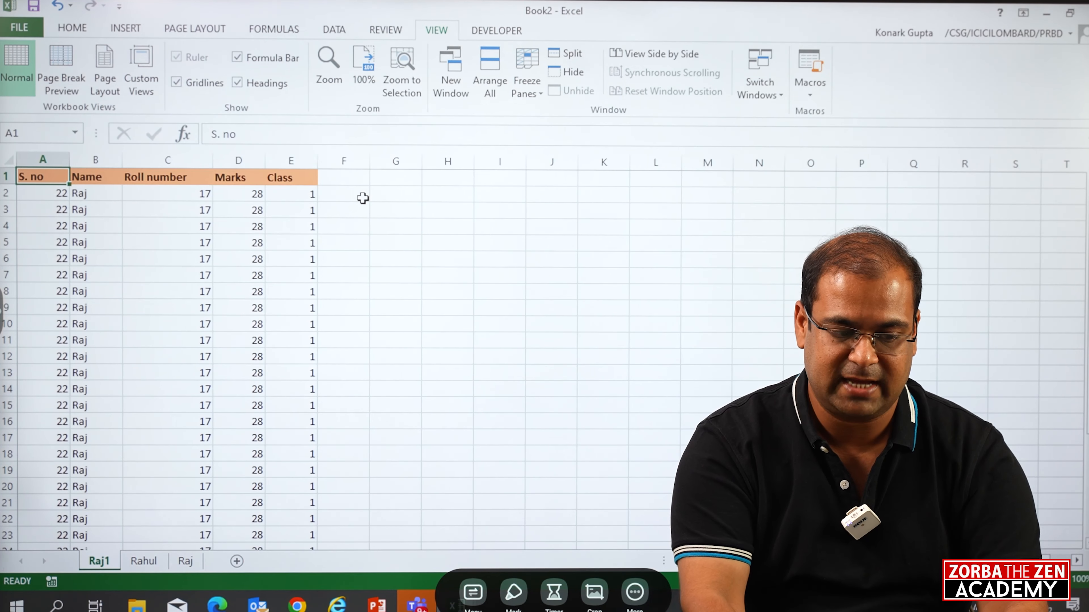
key(Down)
key(Right)
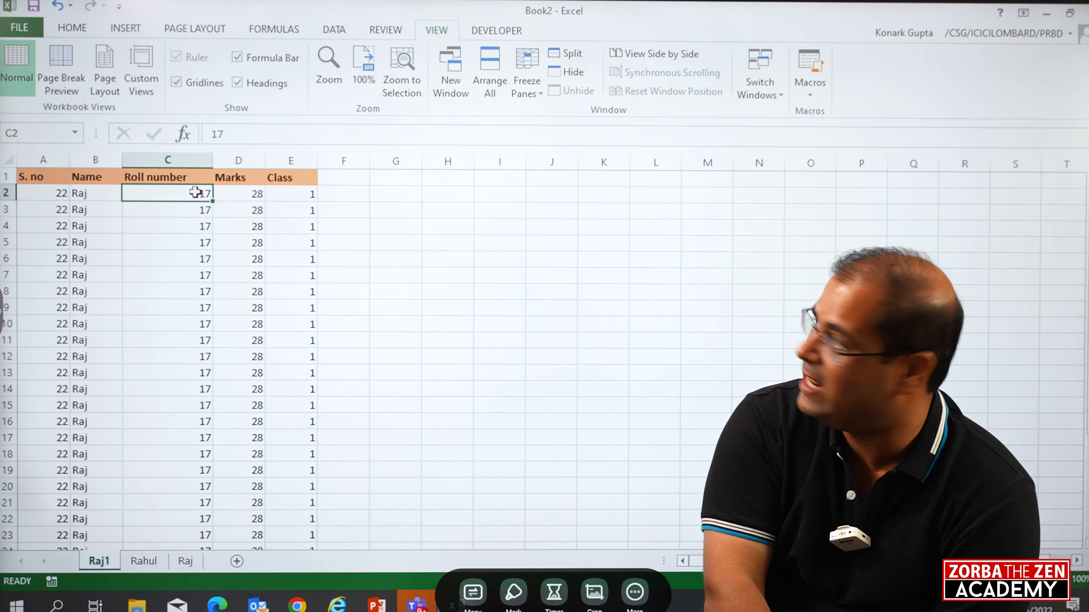
click(187, 152)
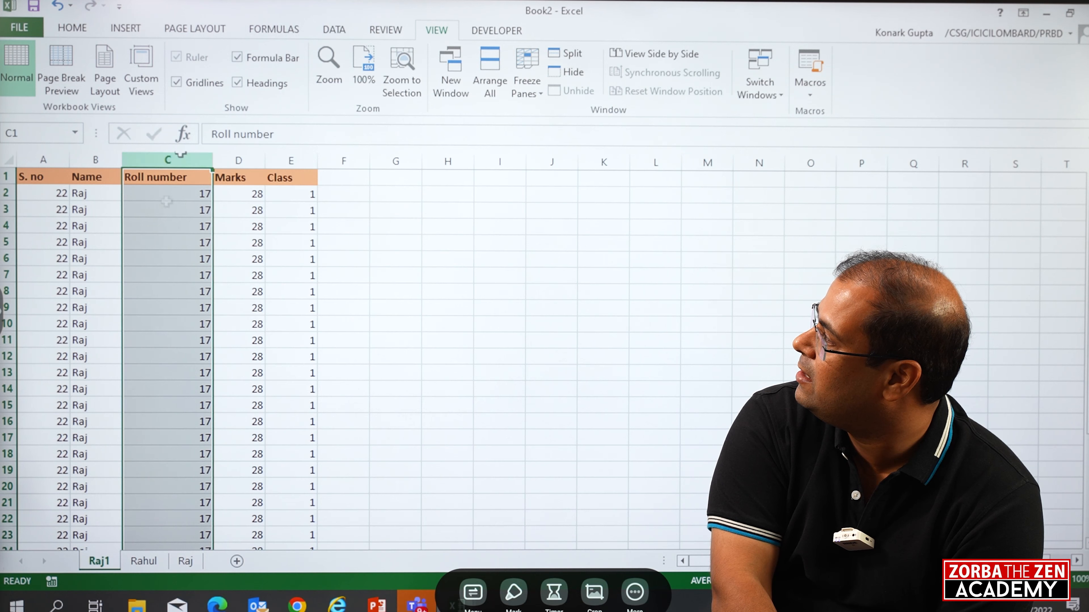
click(153, 204)
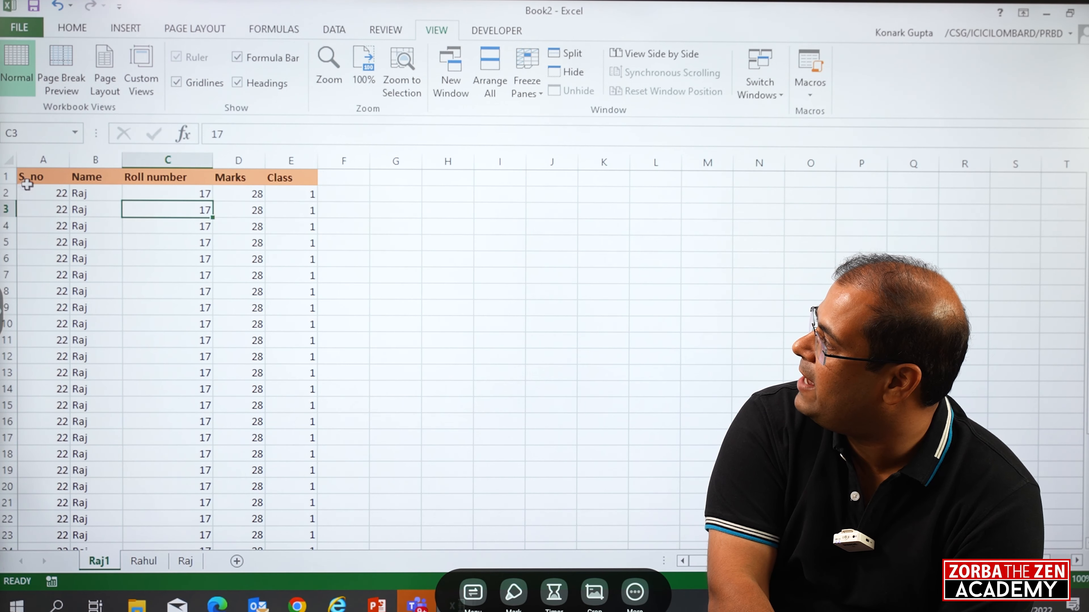
click(4, 193)
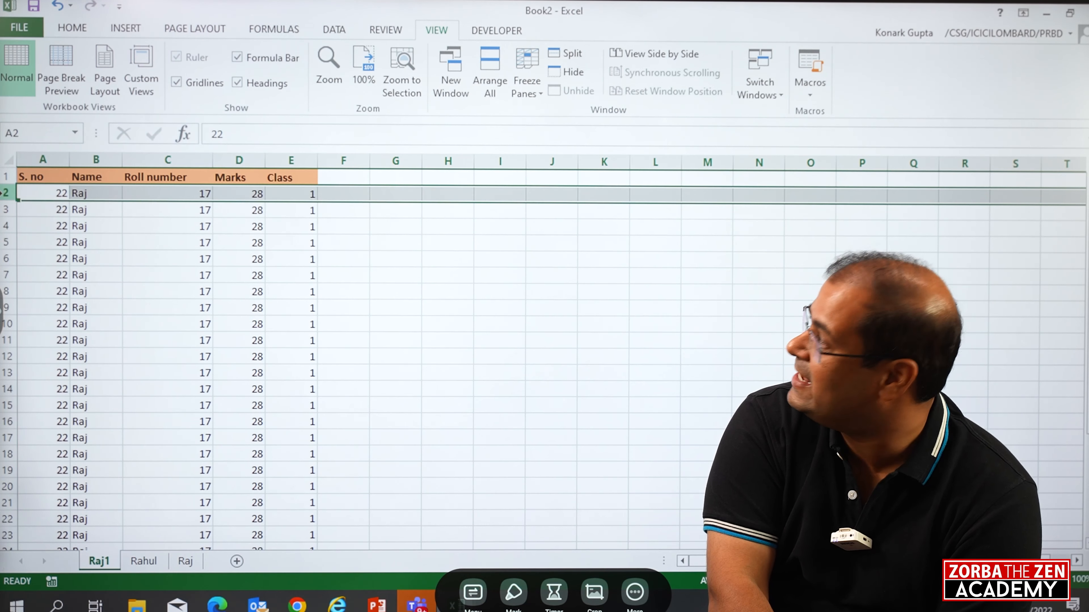
click(165, 194)
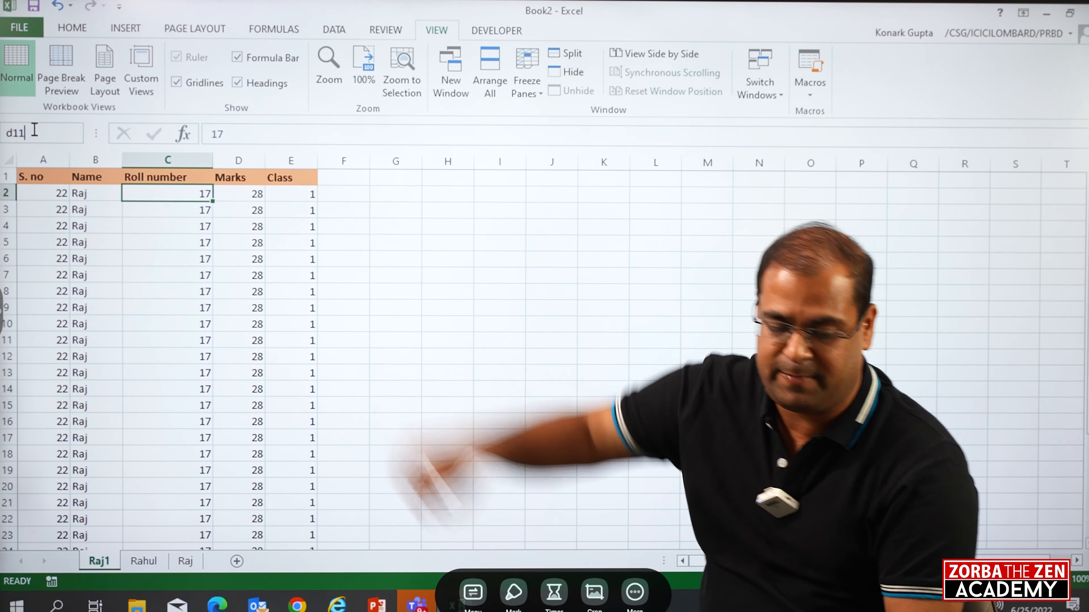
- Jump directly to cell D11 and to cell F13 by their cell references
key(Return)
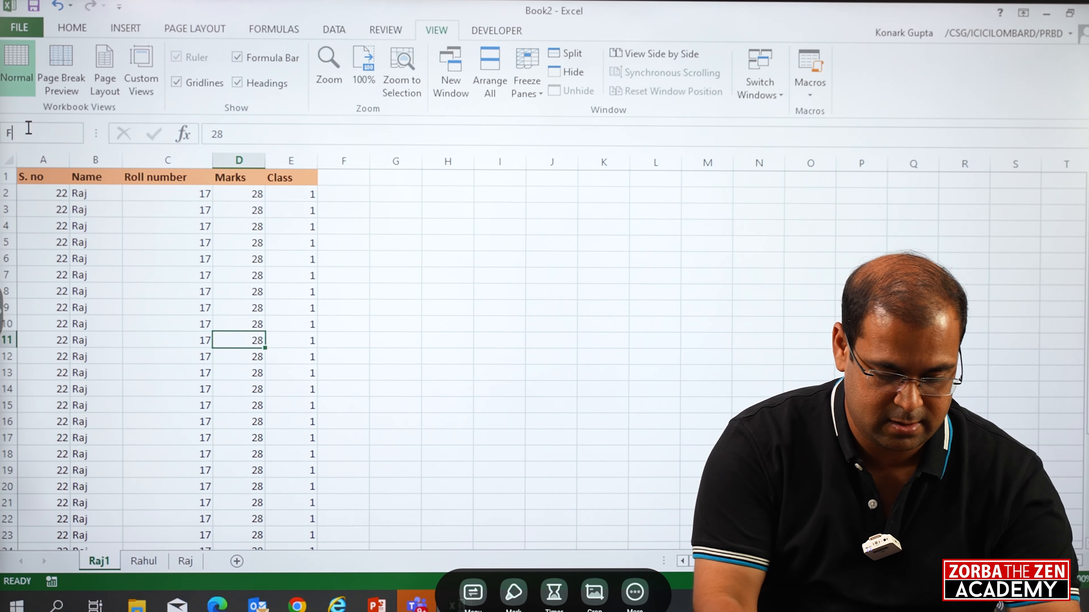
key(Return)
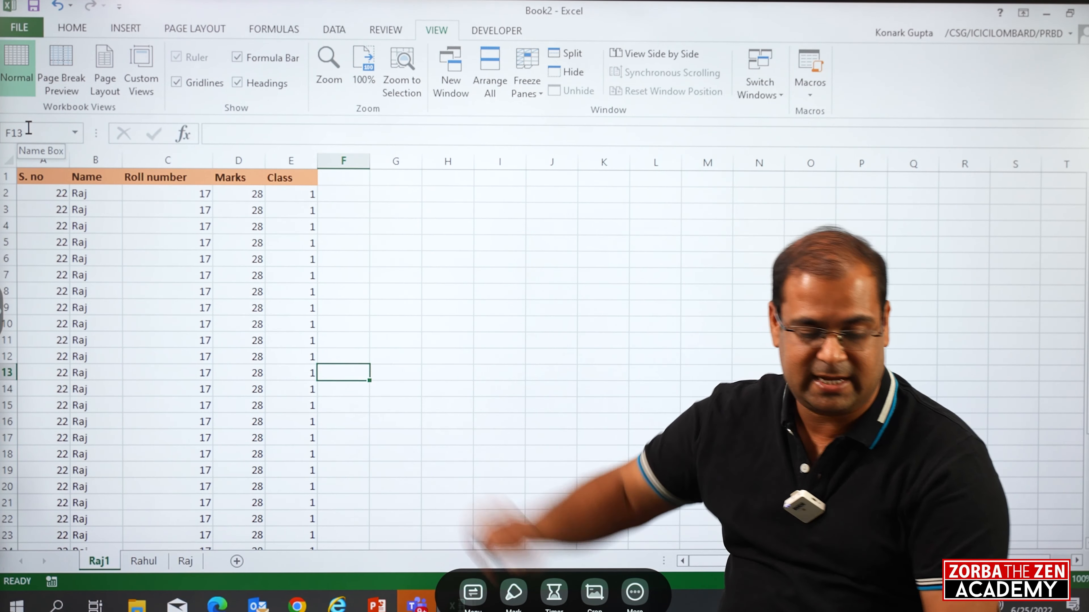
- Freeze the panes at cell C2 to lock the header row and the S. no and Name columns
key(Up)
key(Up)
key(Up)
key(Up)
key(Up)
key(Up)
key(Up)
key(Up)
key(Up)
key(Up)
key(Up)
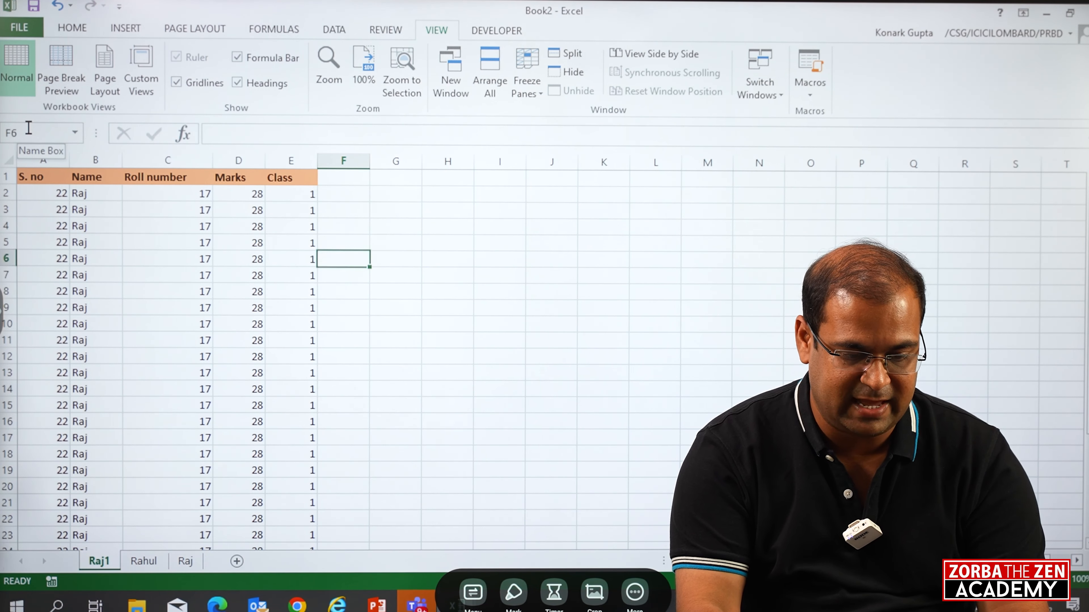
key(Left)
key(Left)
key(Left)
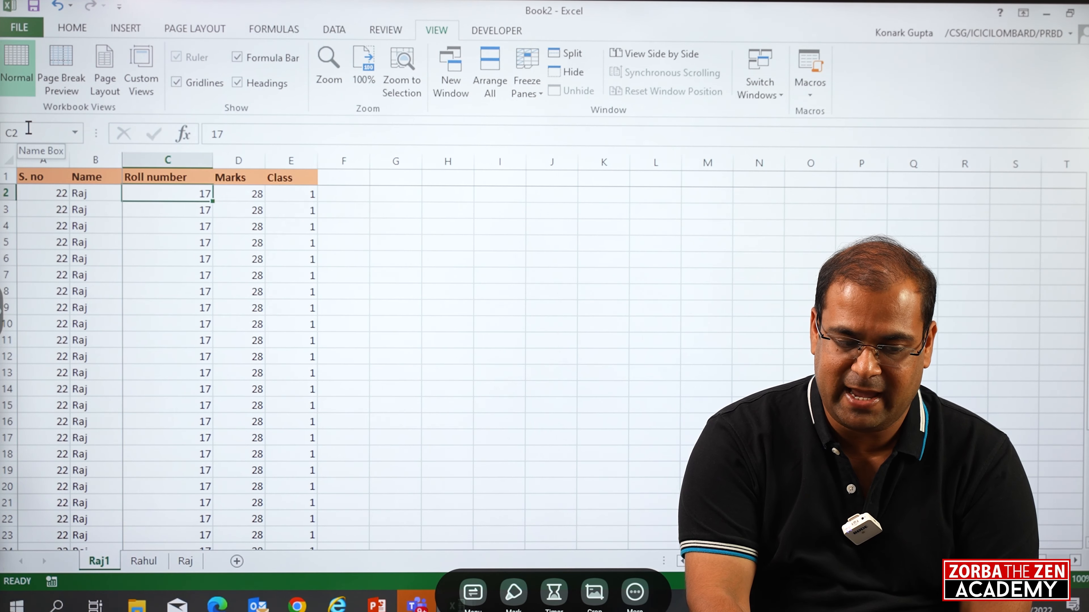
- Go down column D to row 36 and back up to examine whether the header row stays in view
key(Left)
key(Right)
key(Down)
key(Down)
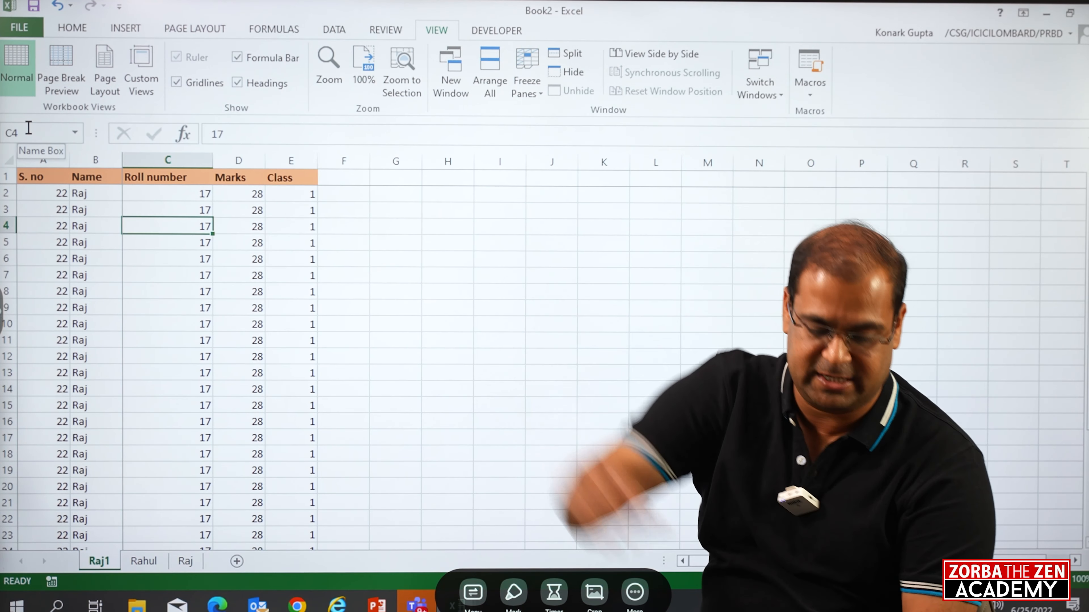
key(Right)
key(Down)
key(Down)
key(Down)
key(Down)
key(Down)
key(Down)
key(Down)
key(Down)
key(Down)
key(Down)
key(Down)
key(Down)
key(Down)
key(Down)
key(Down)
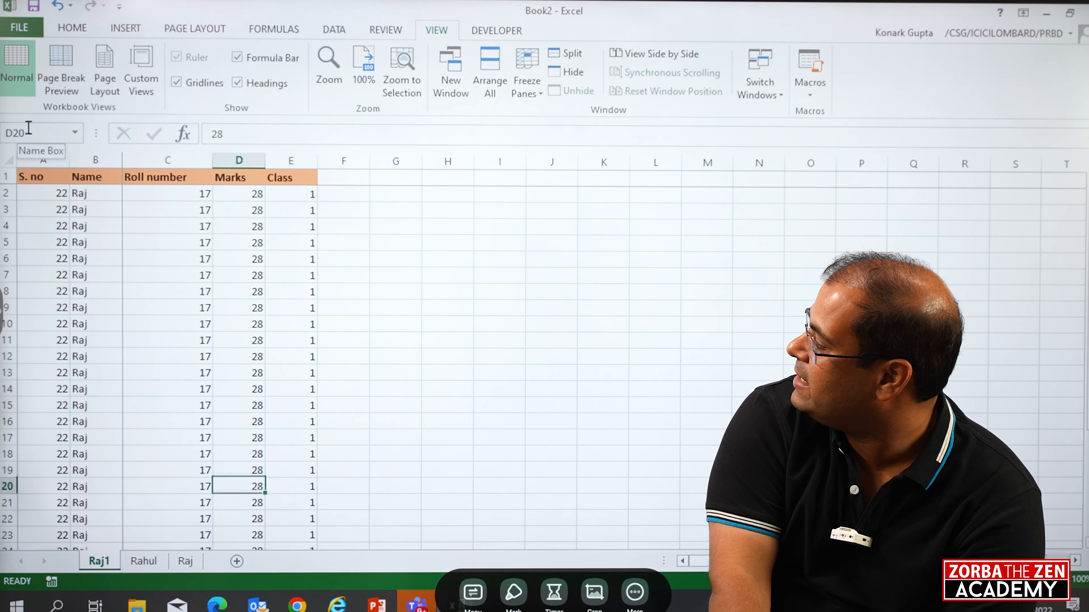
key(Down)
key(Down)
key(Down)
key(Down)
key(Down)
key(Down)
key(Down)
key(Down)
key(Down)
key(Down)
key(Down)
key(Down)
key(Down)
key(Down)
key(Down)
key(Down)
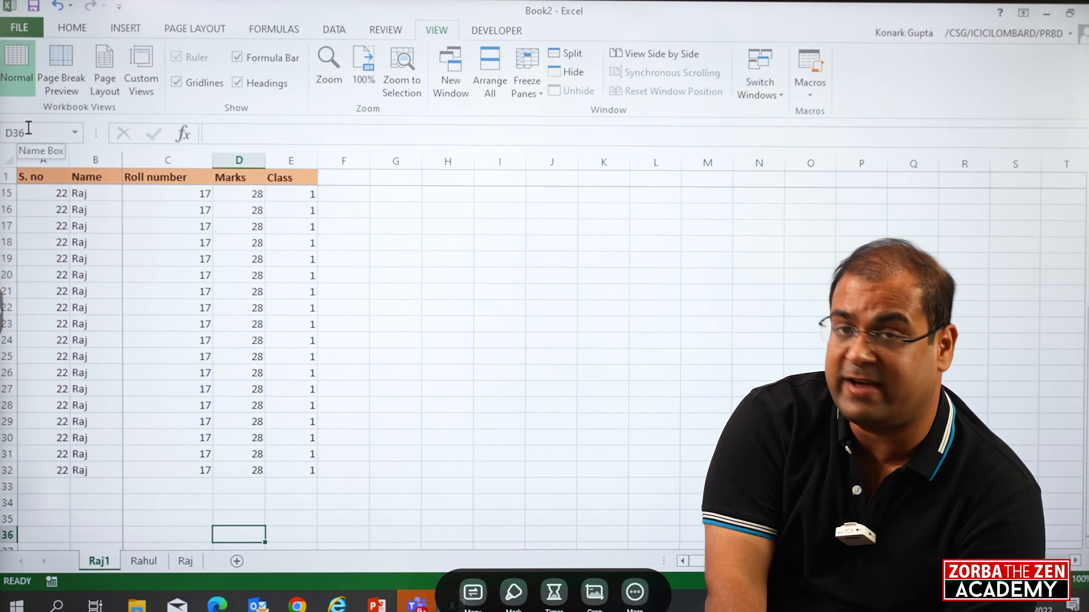
key(Up)
key(Up)
key(Up)
key(Up)
key(Up)
key(Up)
key(Up)
key(Up)
key(Up)
key(Up)
key(Up)
key(Up)
key(Up)
key(Up)
key(Up)
key(Up)
key(Up)
key(Up)
key(Up)
key(Up)
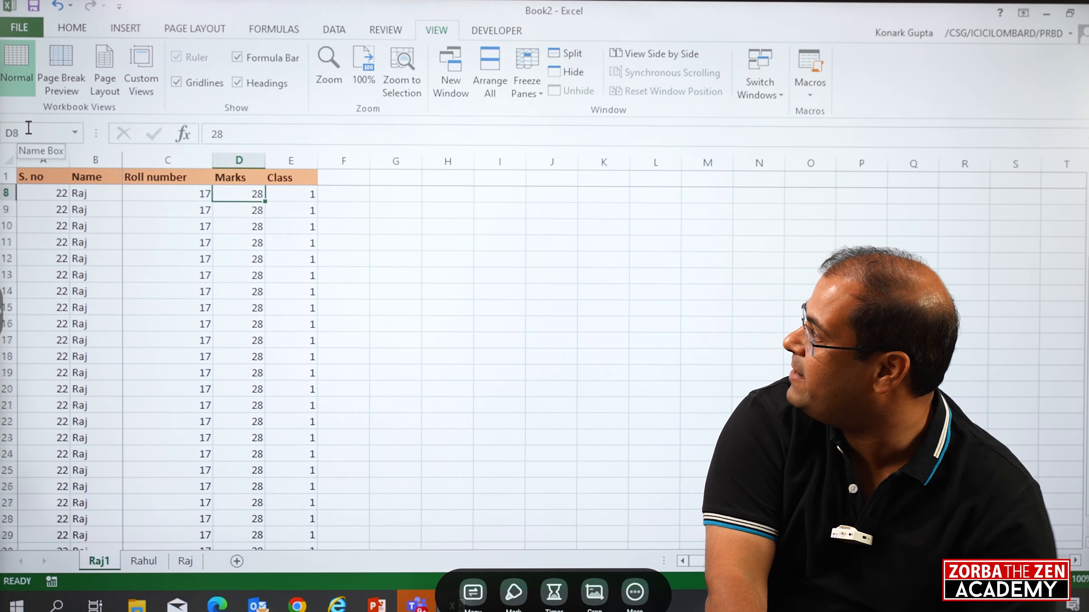
- Go across row 2 to column U to examine whether the S. no and Name columns stay in view
key(Down)
key(Right)
key(Right)
key(Right)
key(Right)
key(Right)
key(Right)
key(Right)
key(Right)
key(Right)
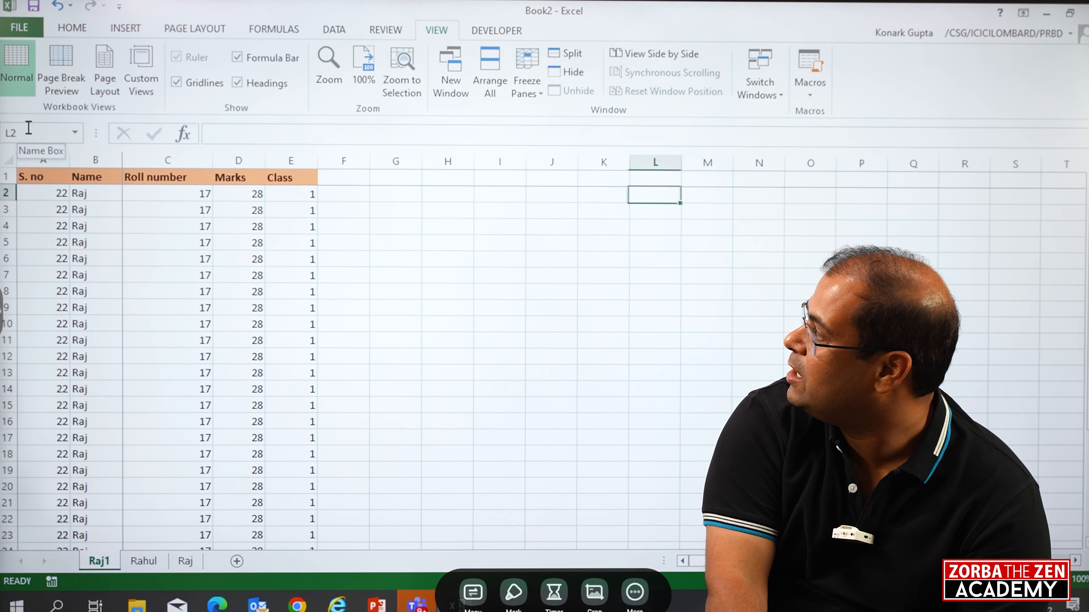
key(Right)
key(Right)
key(Right)
key(Right)
key(Right)
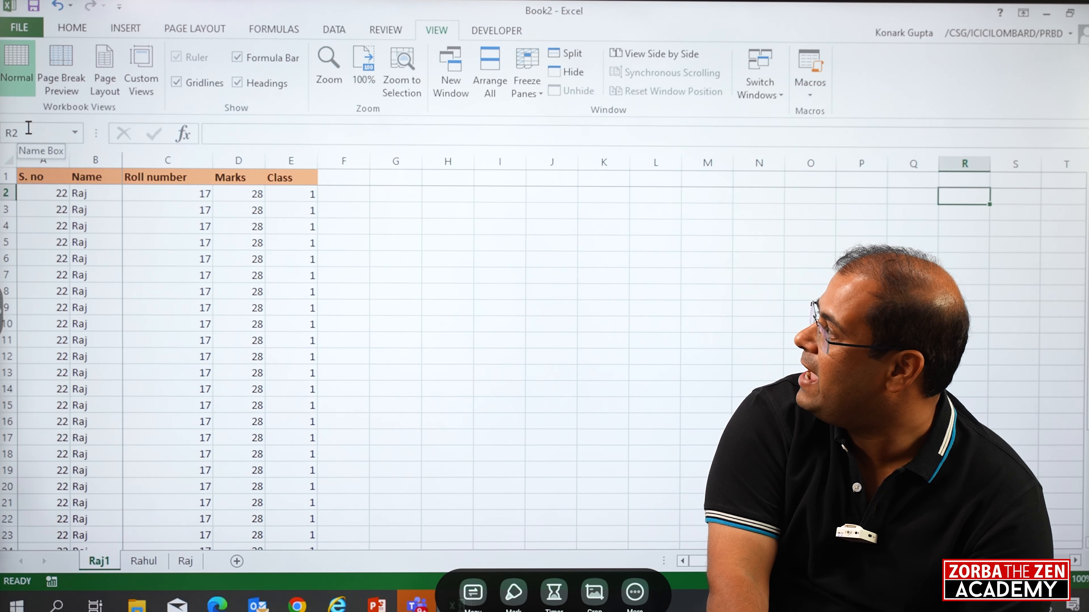
key(Right)
key(Right)
key(Right)
key(Right)
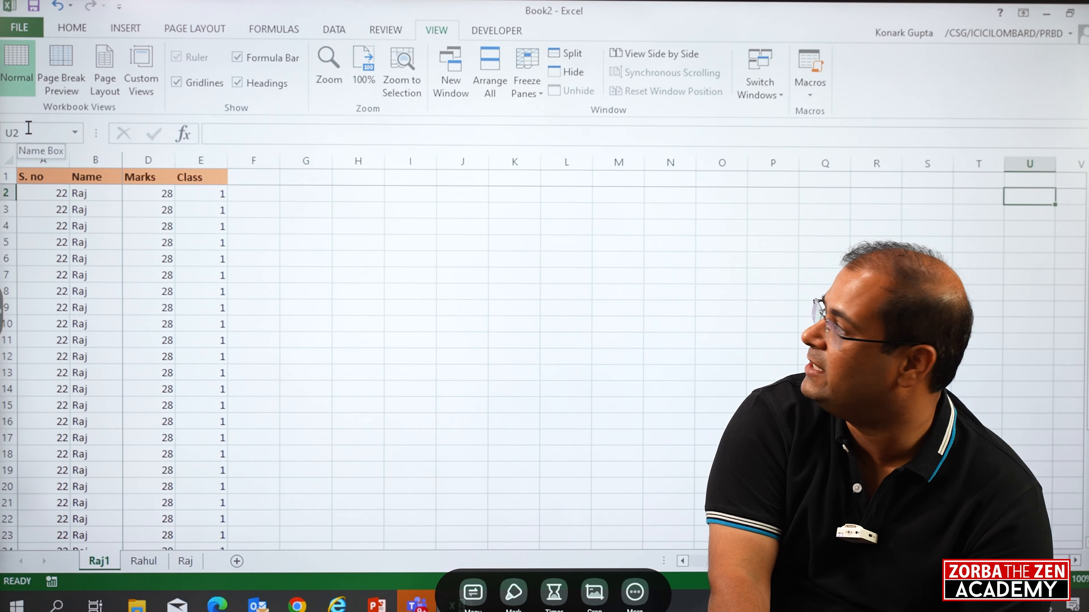
- Go back along row 2 to cell C2 to examine how the scrolled columns return beside the frozen ones
key(Right)
key(Left)
key(Left)
key(Left)
key(Left)
key(Left)
key(Left)
key(Left)
key(Left)
key(Left)
key(Left)
key(Left)
key(Left)
key(Left)
key(Left)
key(Left)
key(Left)
key(Left)
key(Left)
key(Left)
key(Left)
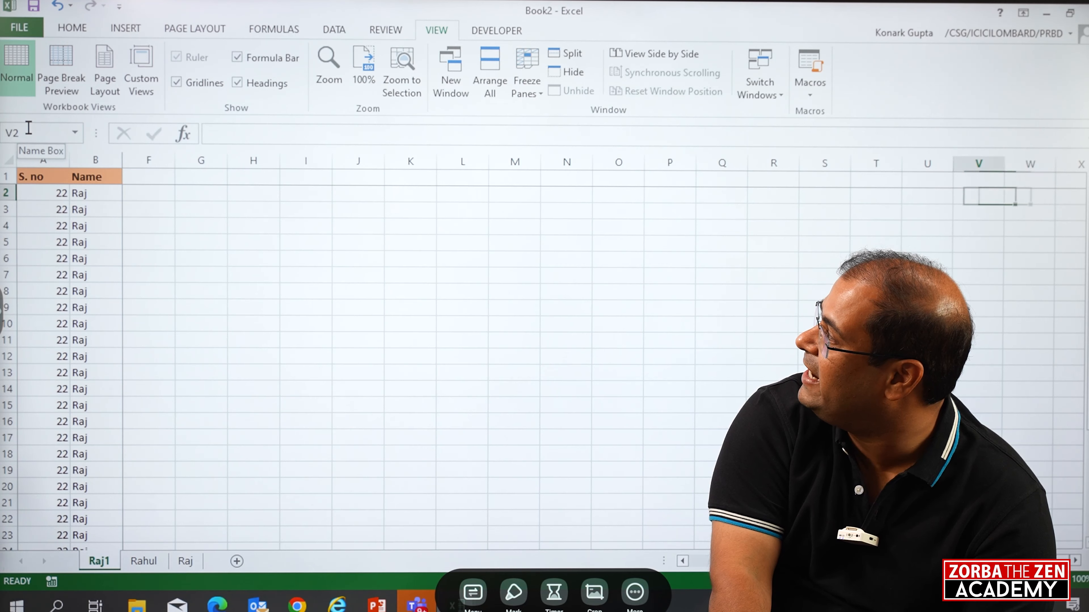
key(Right)
key(Right)
key(Right)
key(Right)
key(Right)
key(Right)
key(Right)
key(Right)
key(Right)
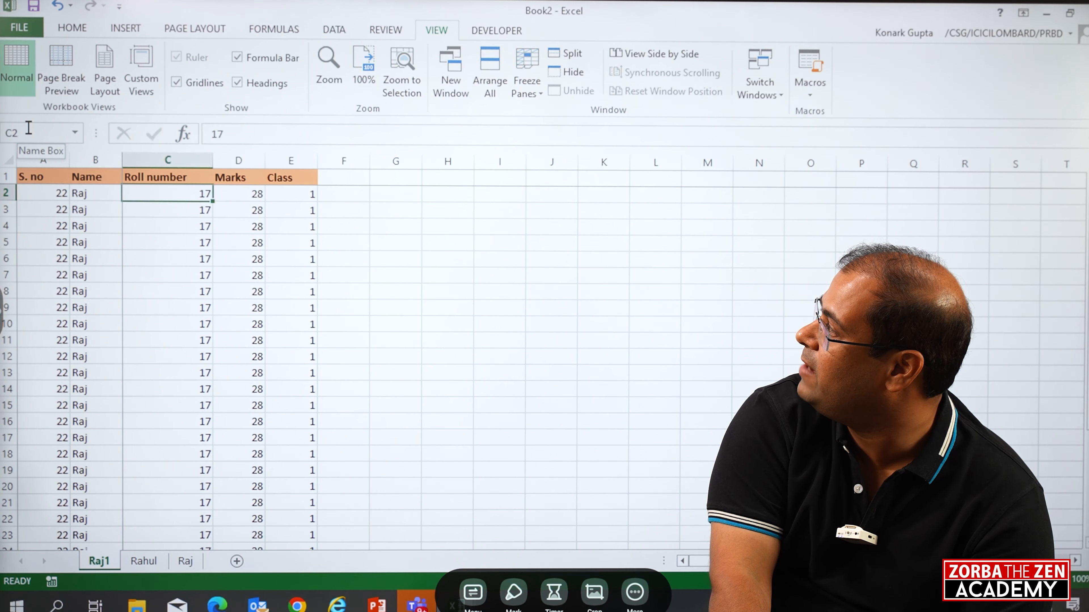
- Go across row 2 to column AA to examine whether the S. no and Name columns remain in view
key(Right)
key(Right)
key(Right)
key(Right)
key(Right)
key(Right)
key(Right)
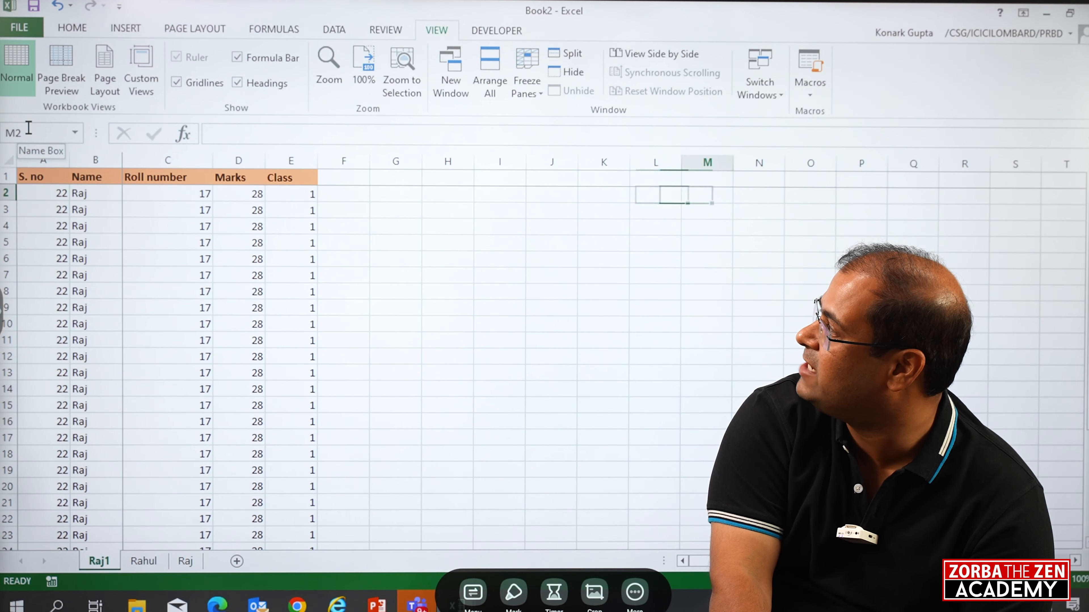
key(Right)
key(Right)
key(Right)
key(Right)
key(Right)
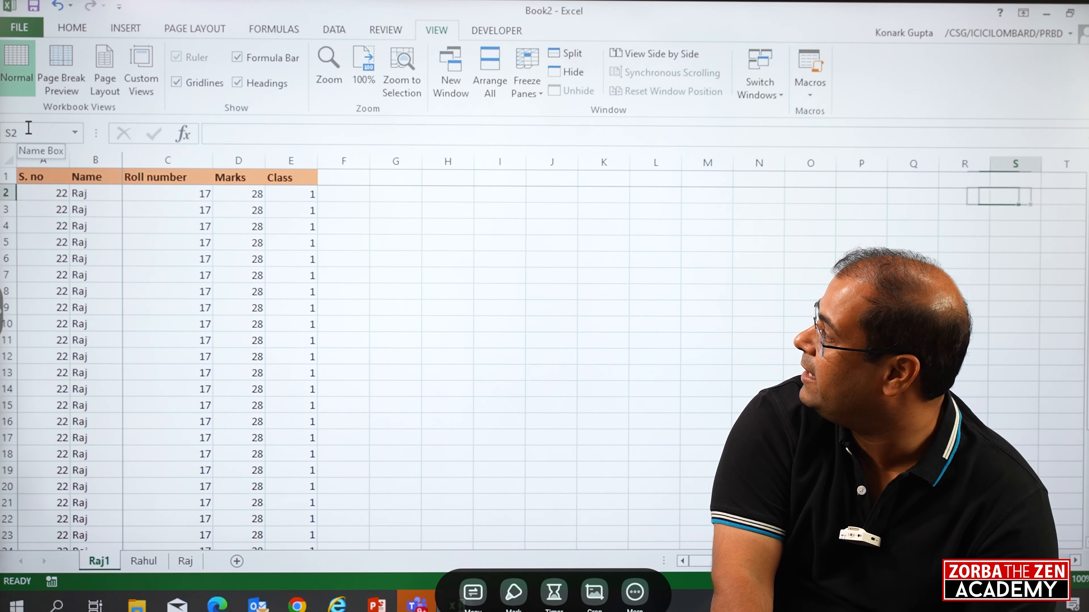
key(Right)
key(Right)
key(Right)
key(Right)
key(Right)
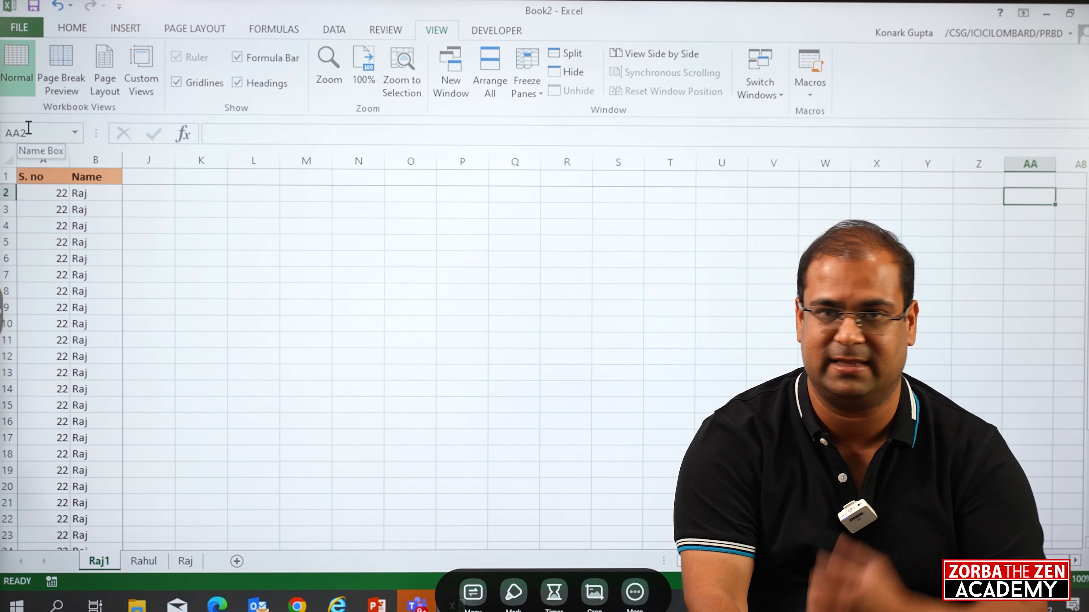
- Return along row 2 to cell A2 to examine the table with all its columns in view
key(Left)
key(Left)
key(Left)
key(Left)
key(Left)
key(Left)
key(Left)
key(Left)
key(Left)
key(Left)
key(Left)
key(Left)
key(Left)
key(Left)
key(Left)
key(Left)
key(Left)
key(Left)
key(Left)
key(Left)
key(Left)
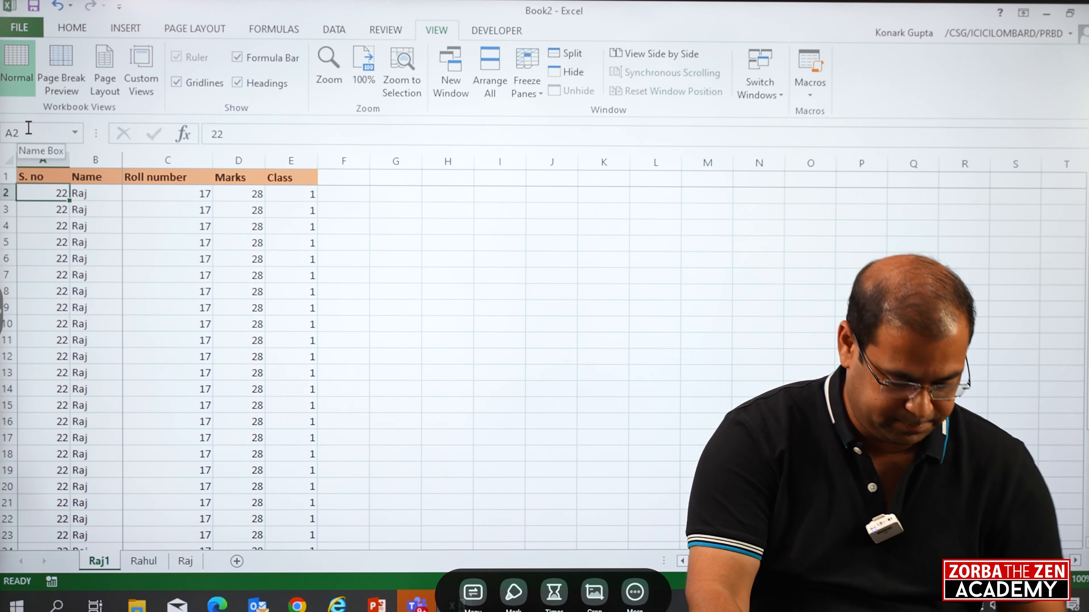
- Unfreeze the panes of the Raj1 sheet so that all rows and columns can scroll
key(Up)
click(405, 238)
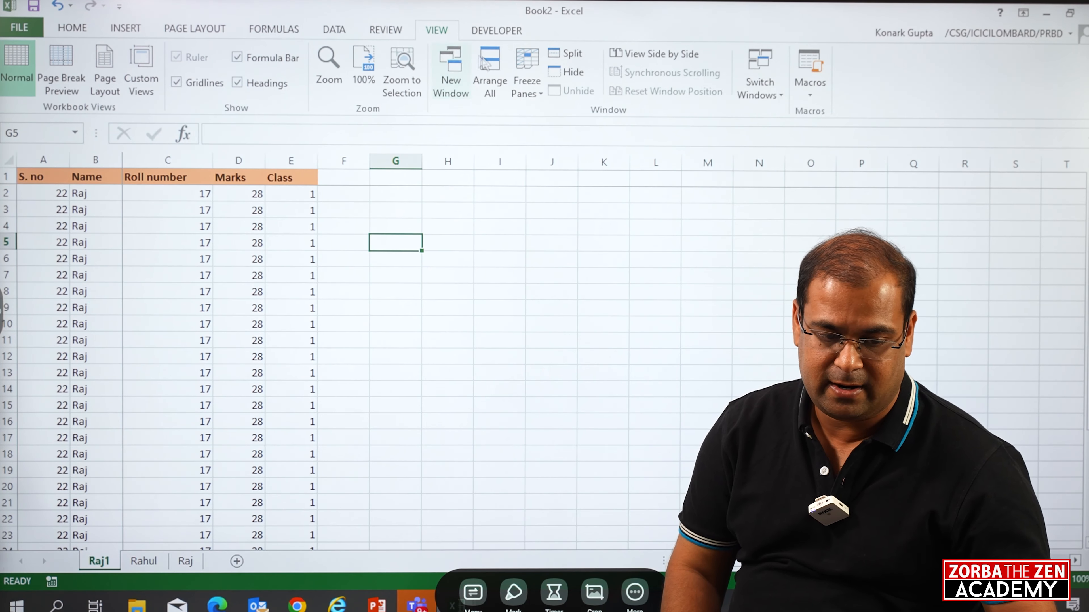
click(528, 82)
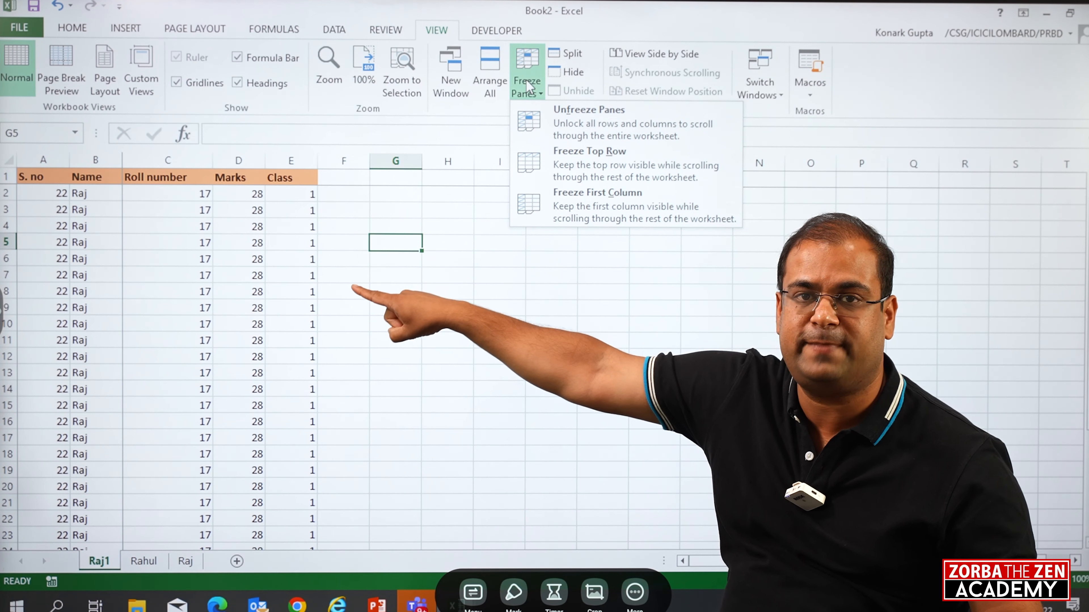
click(563, 113)
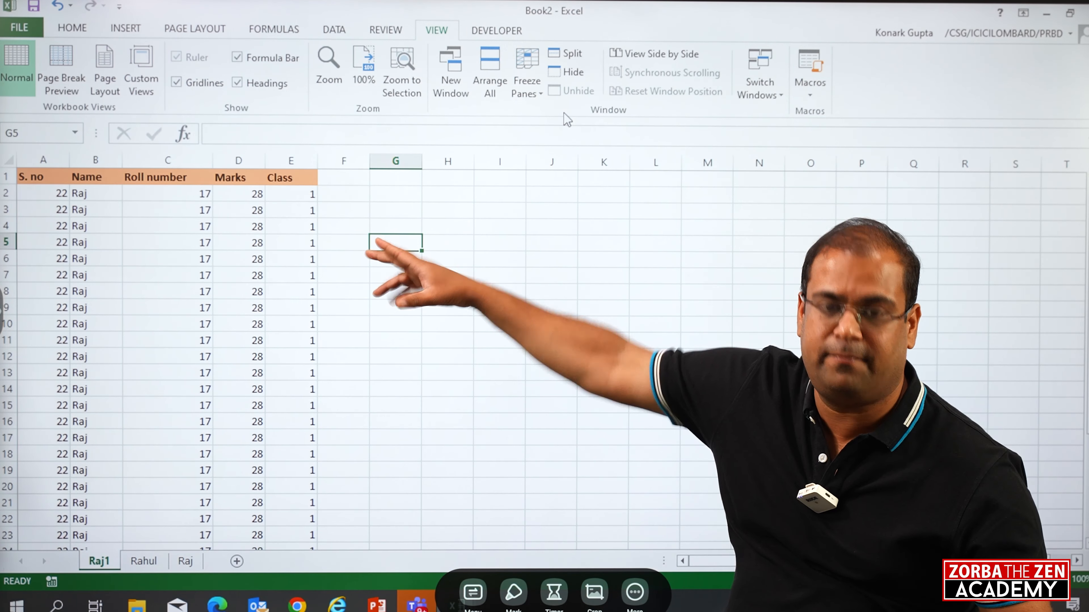
- Go across row 5 to column Z to examine how the S. no and Name columns behave without frozen panes
key(Right)
key(Right)
key(Right)
key(Right)
key(Right)
key(Right)
key(Right)
key(Right)
key(Right)
key(Right)
key(Right)
key(Right)
key(Right)
key(Right)
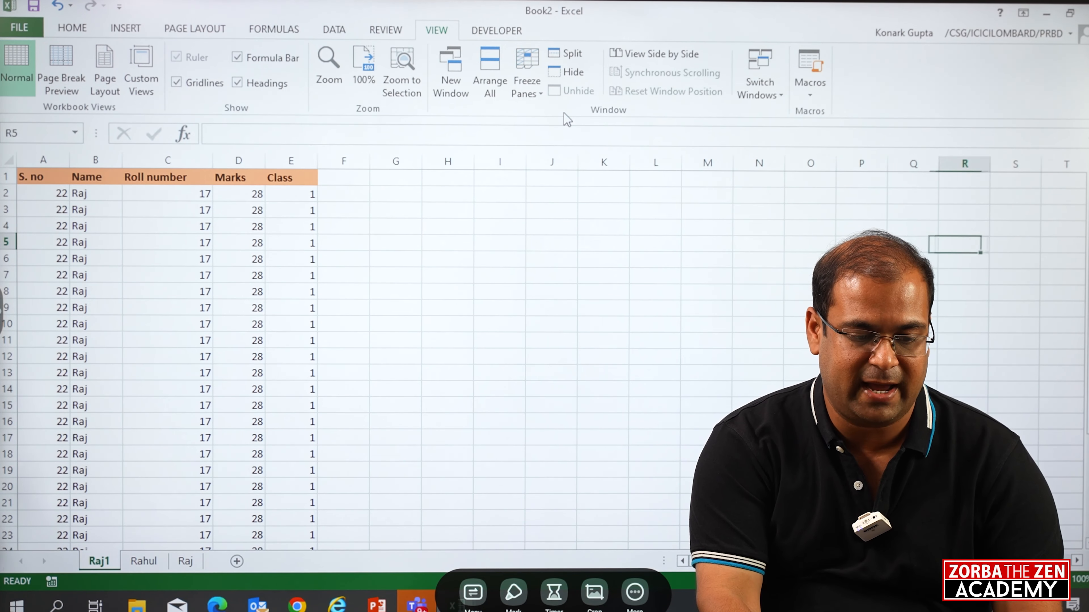
key(Right)
key(Right)
key(Right)
key(Right)
key(Right)
key(Right)
key(Right)
key(Right)
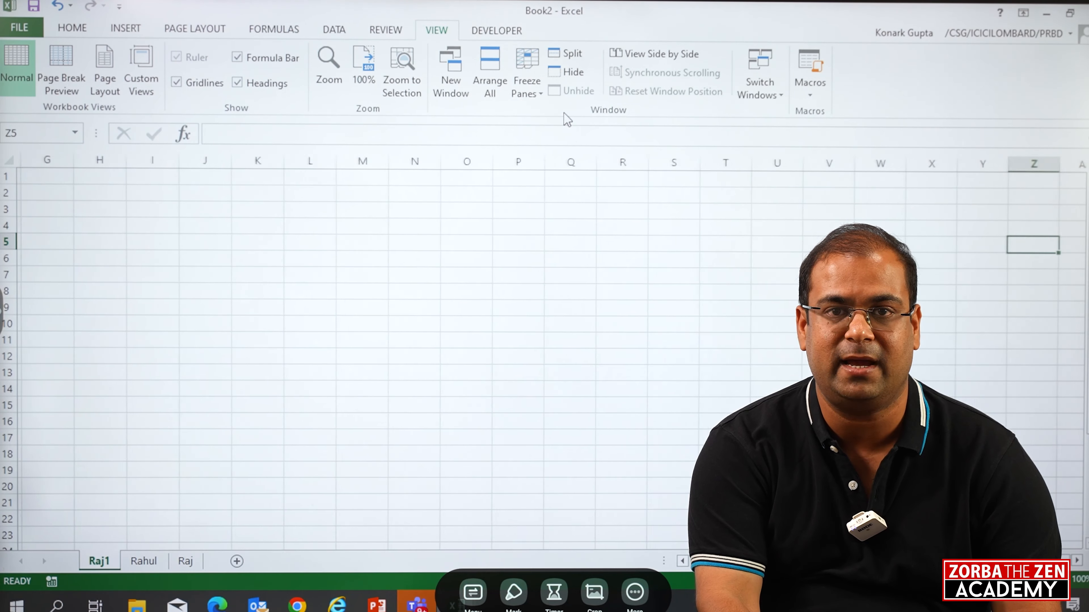
- Freeze the panes again at cell C2 to lock the header row and the S. no and Name columns
key(Home)
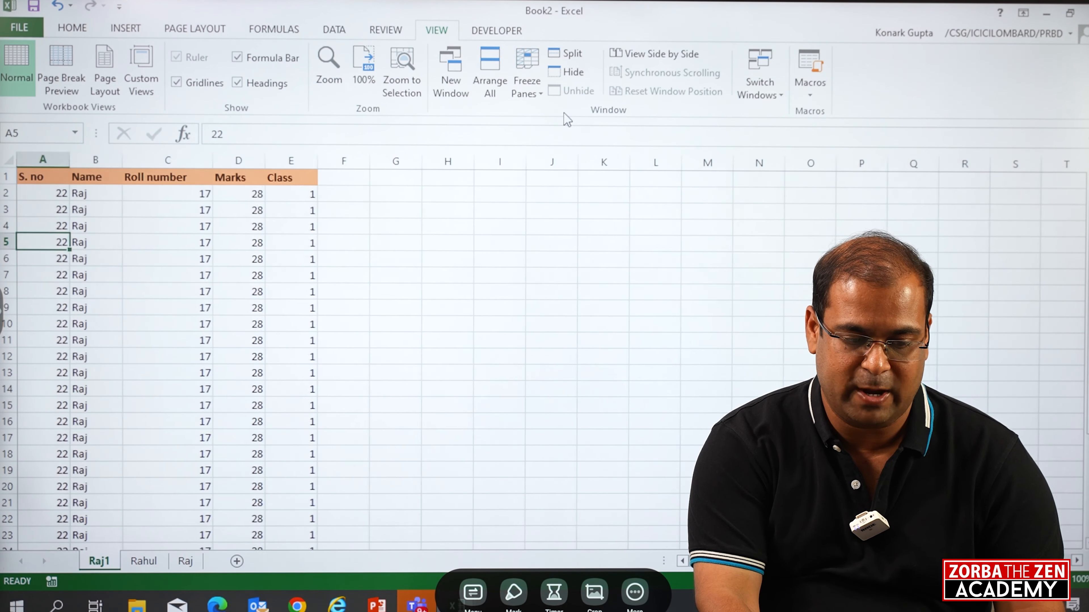
key(Right)
key(Up)
key(Up)
key(Up)
key(Right)
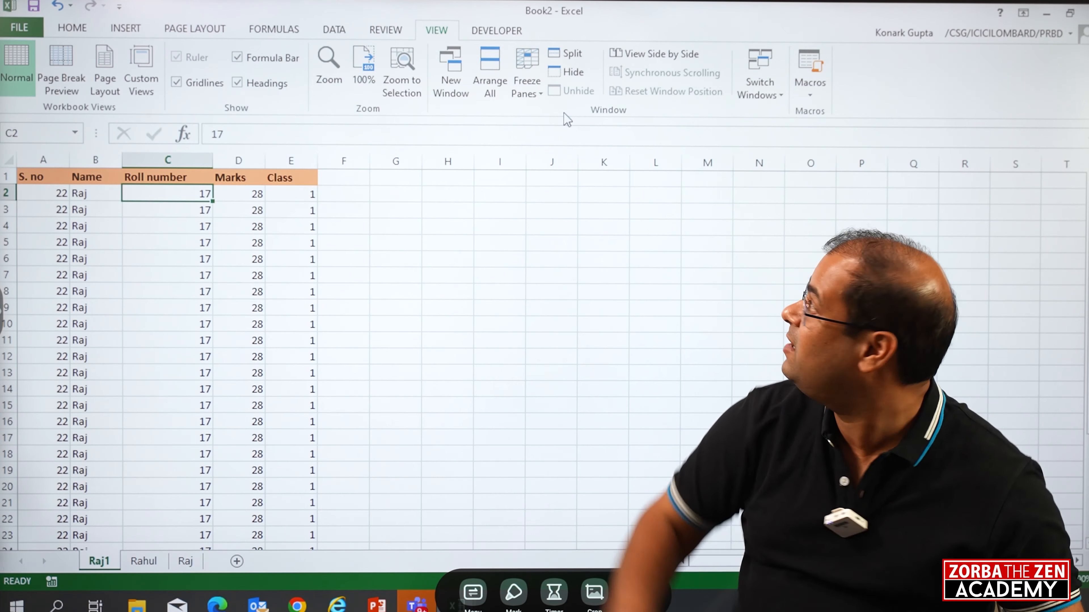
click(528, 85)
click(532, 131)
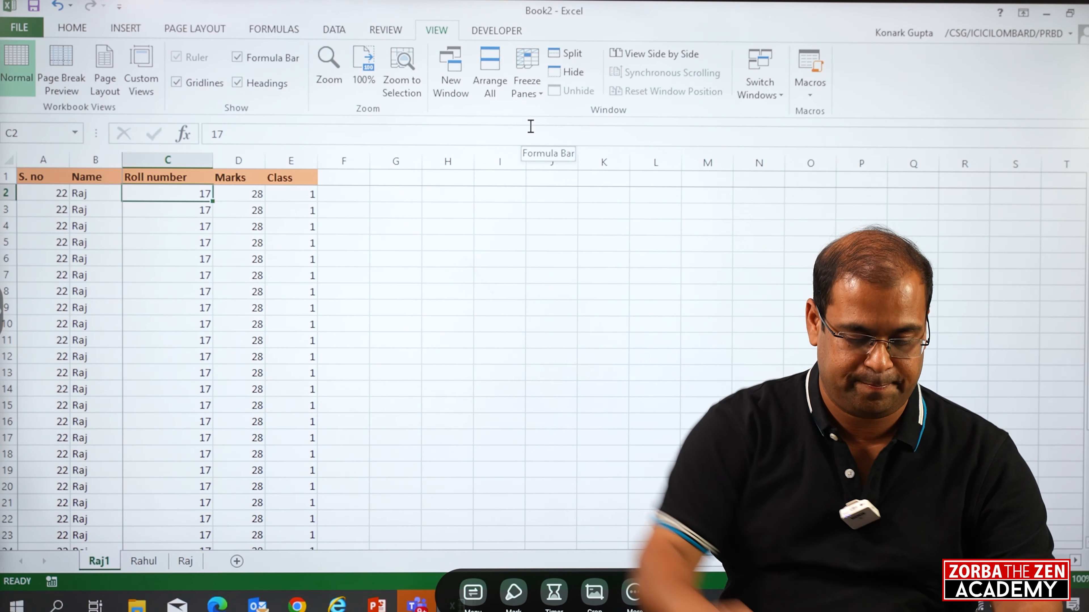
- Go across row 1 cell by cell from A1 to column BT to examine how far the sheet extends
key(Up)
key(Left)
key(Left)
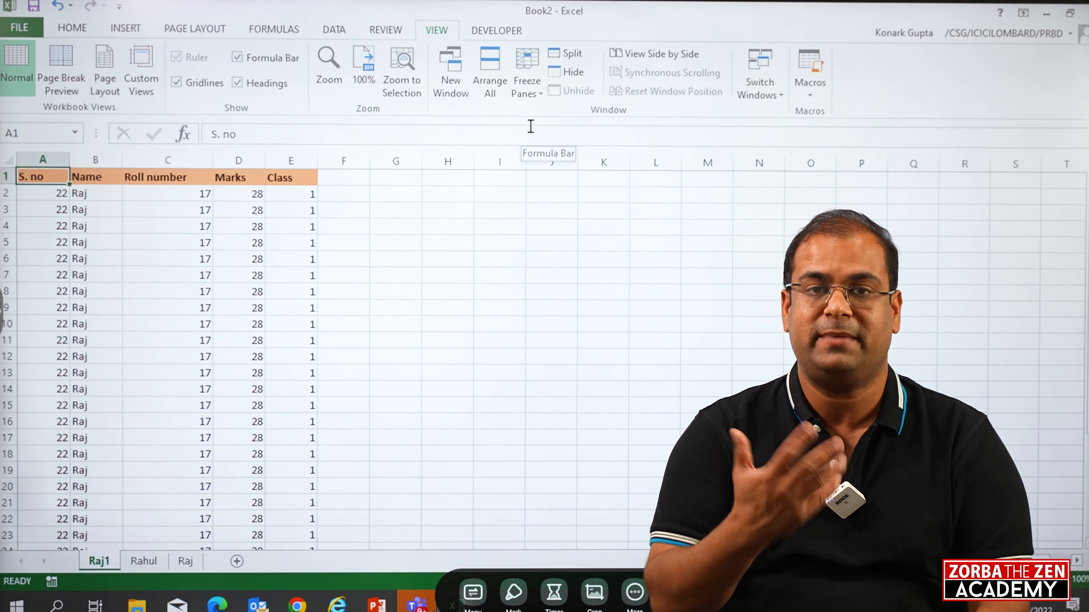
key(Right)
key(Right)
key(Right)
key(Right)
key(Right)
key(Right)
key(Right)
key(Right)
key(Right)
key(Right)
key(Right)
key(Right)
key(Right)
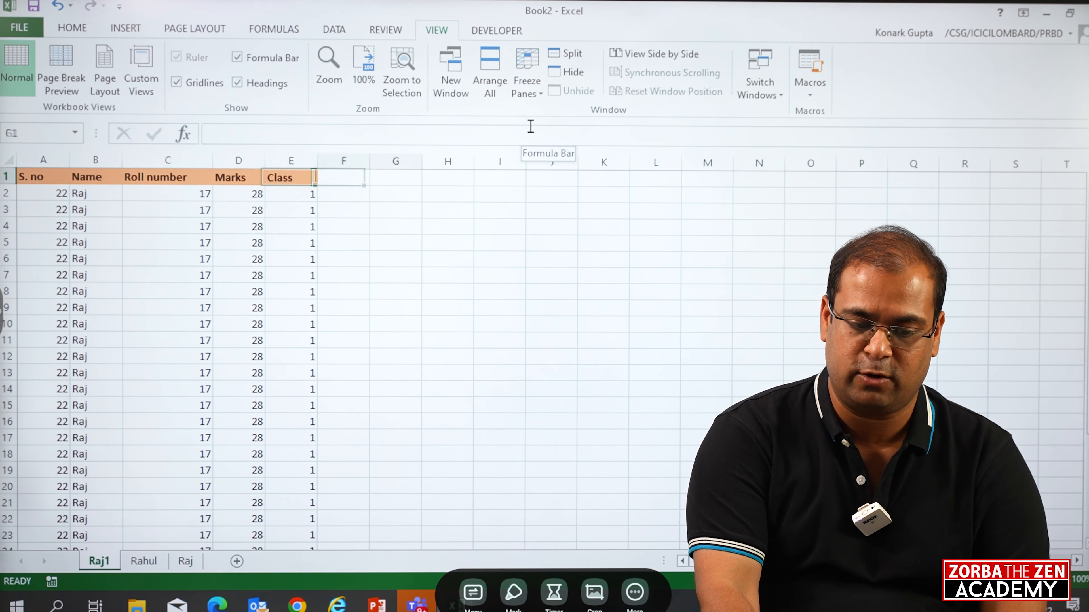
key(Right)
key(Right)
key(Right)
key(Right)
key(Right)
key(Right)
key(Right)
key(Right)
key(Right)
key(Right)
key(Right)
key(Right)
key(Right)
key(Right)
key(Right)
key(Right)
key(Right)
key(Right)
key(Right)
key(Right)
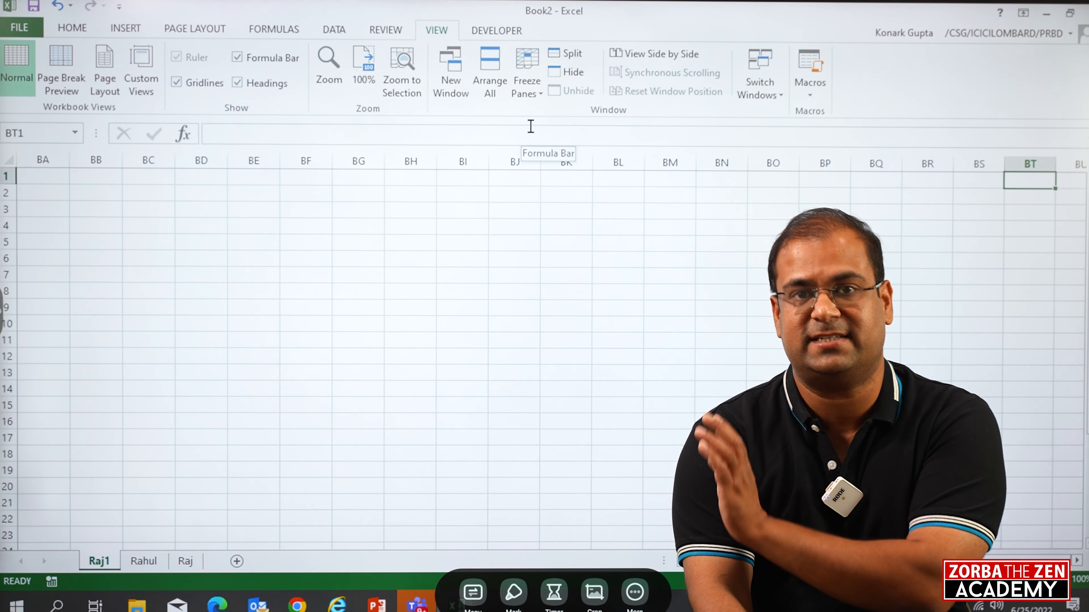
- Jump back along row 1 to cell A1 and out again past the Class header to the last column, XFD
key(ctrl+Left)
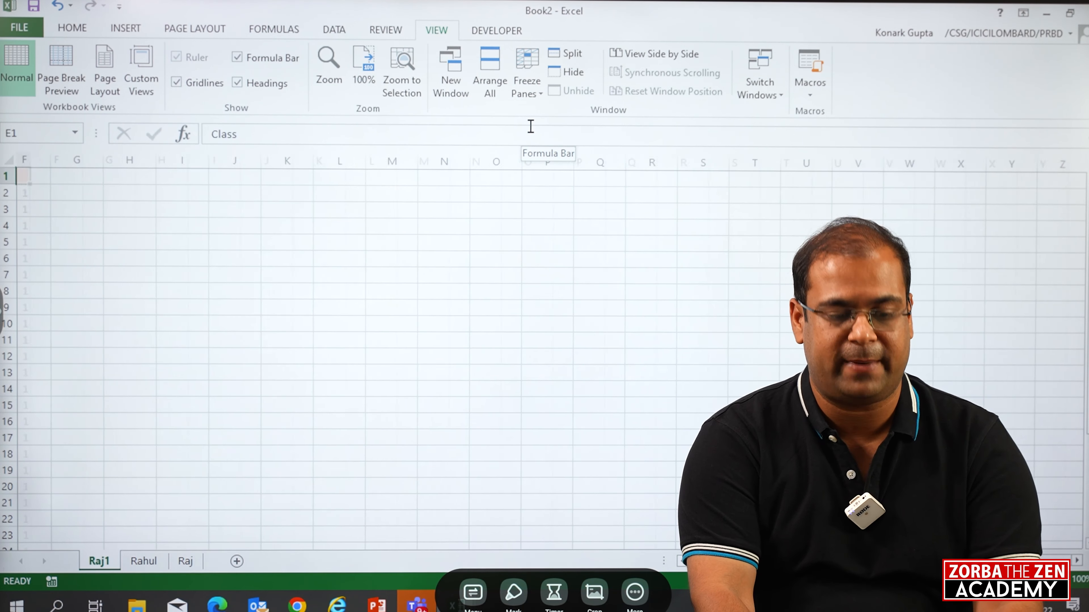
key(ctrl+Left)
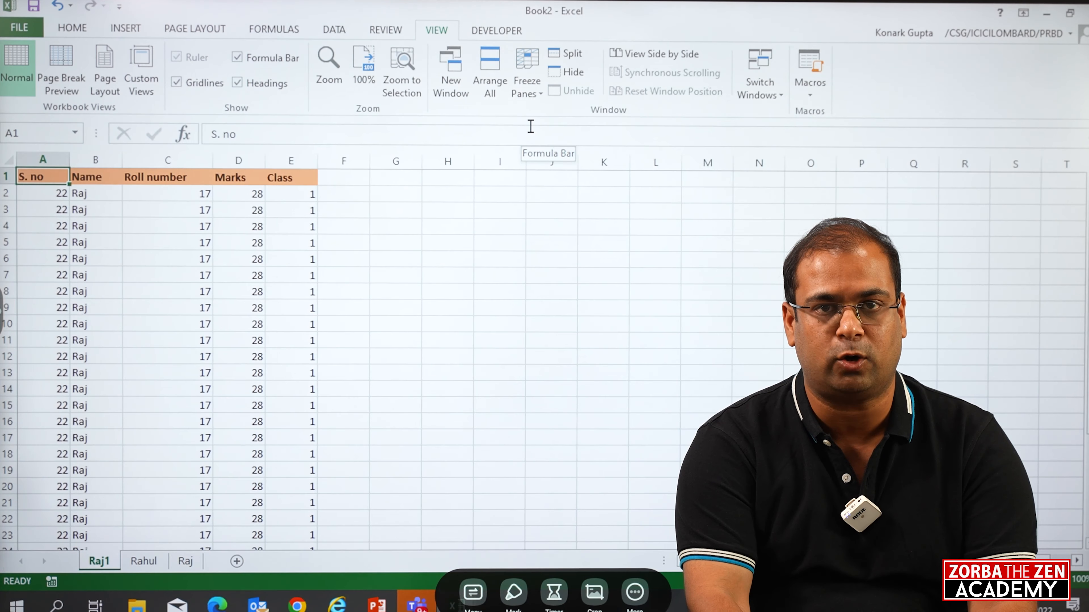
key(ctrl+Right)
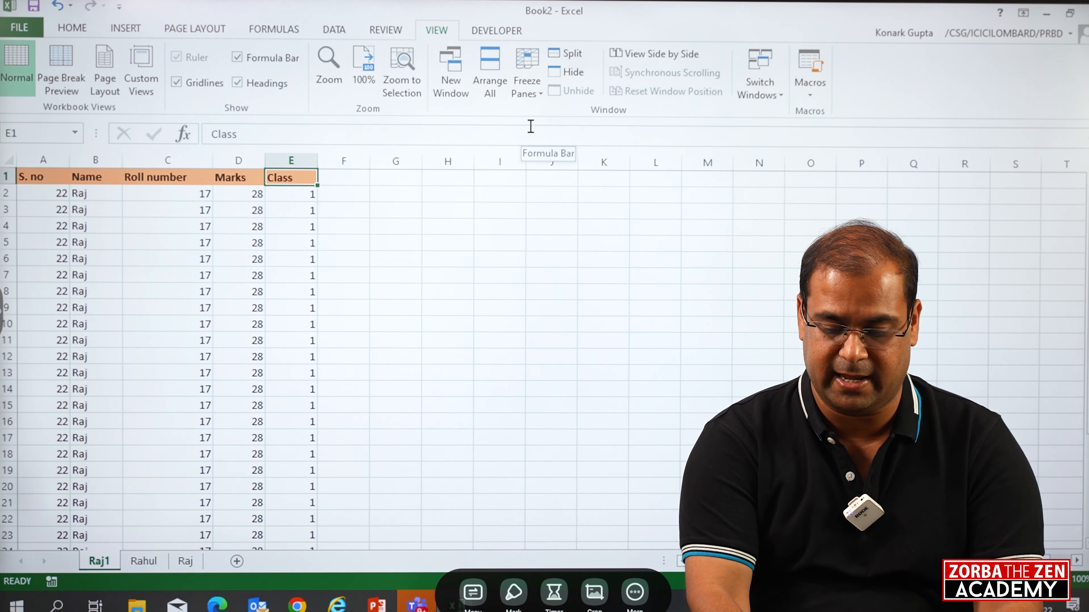
key(ctrl+Right)
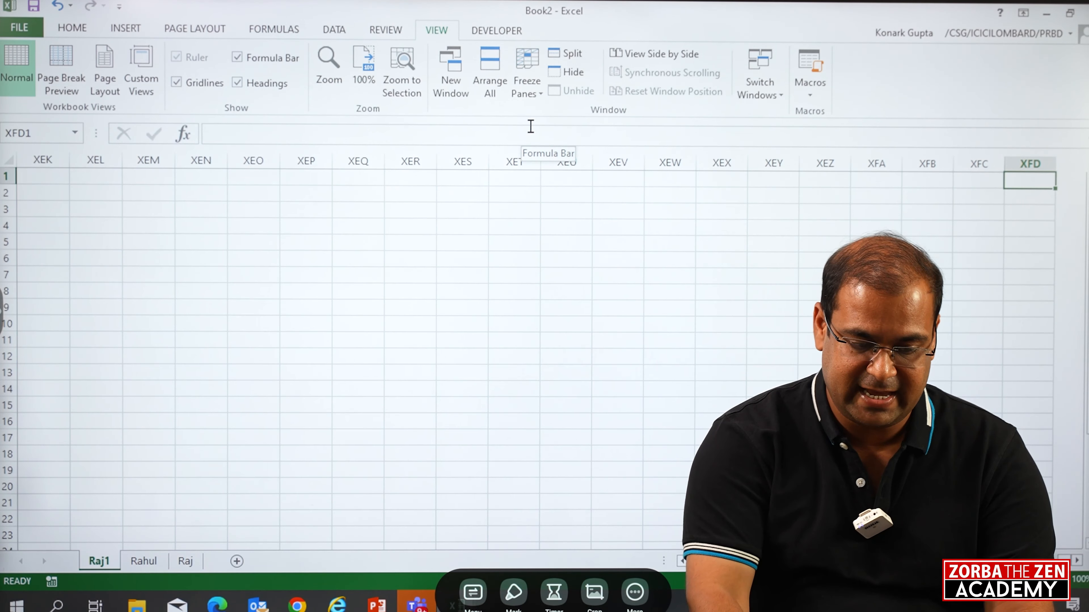
- Return to cell A1 and jump down column A to the last filled row, 32, and the sheet's last row, 1048576
key(ctrl+Home)
key(ctrl+Down)
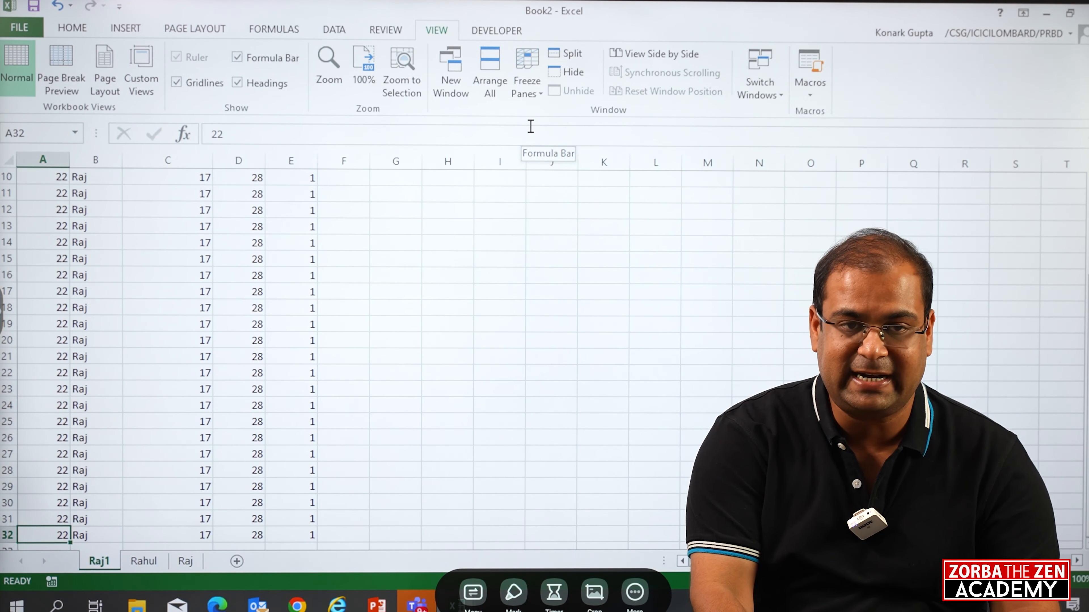
key(ctrl+Down)
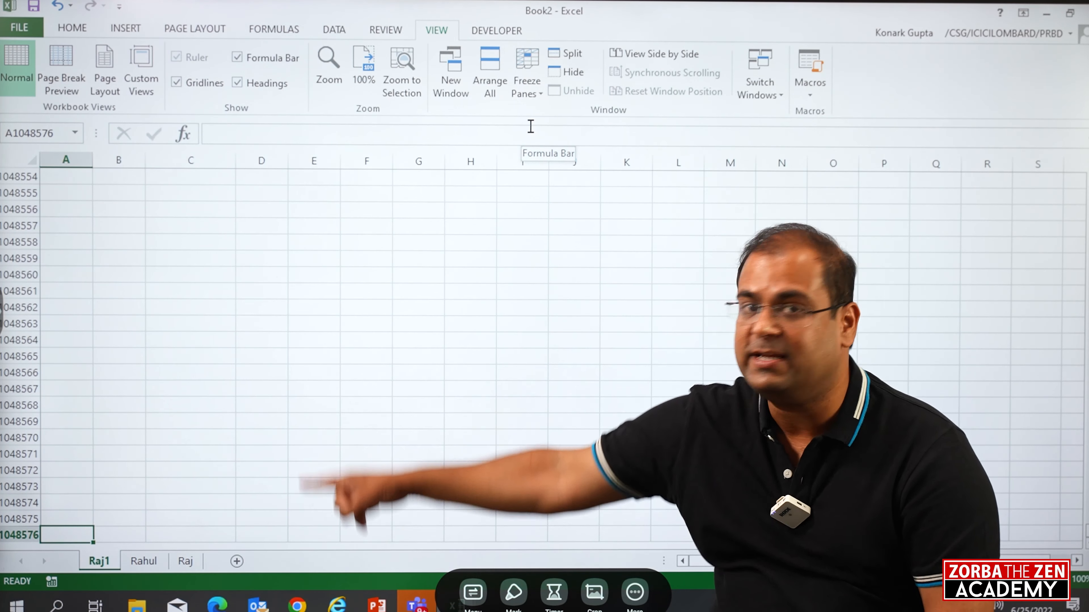